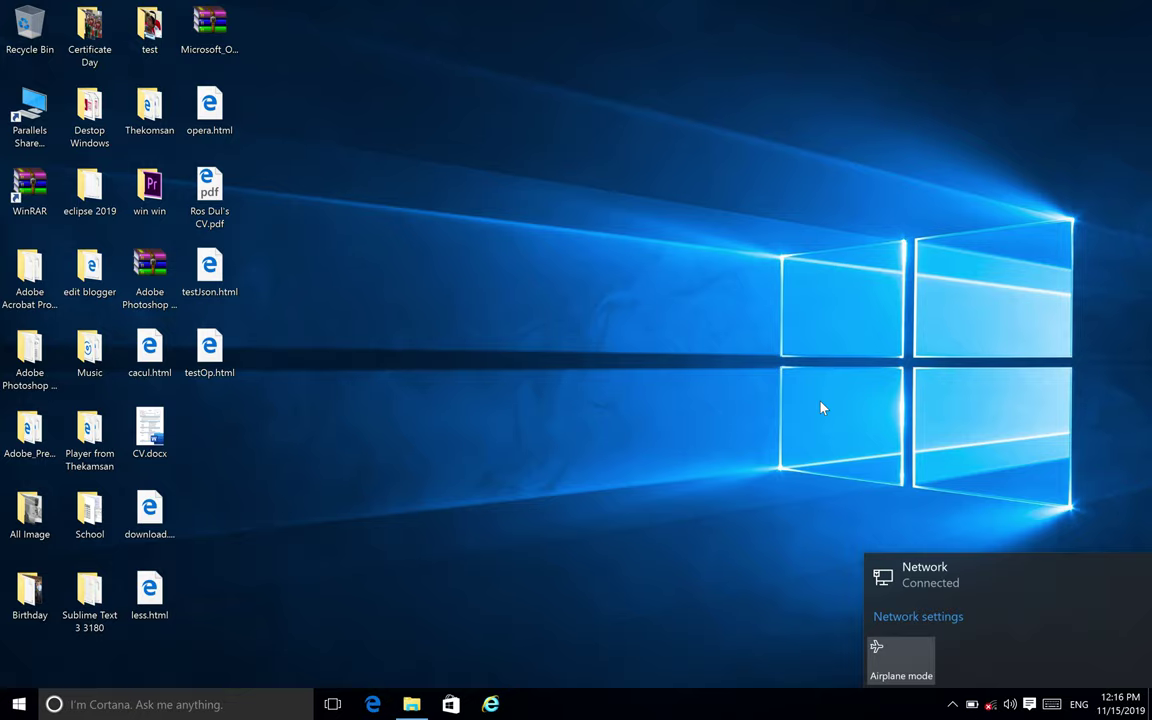
Open google.com in Internet Explorer.
left_click(543, 618)
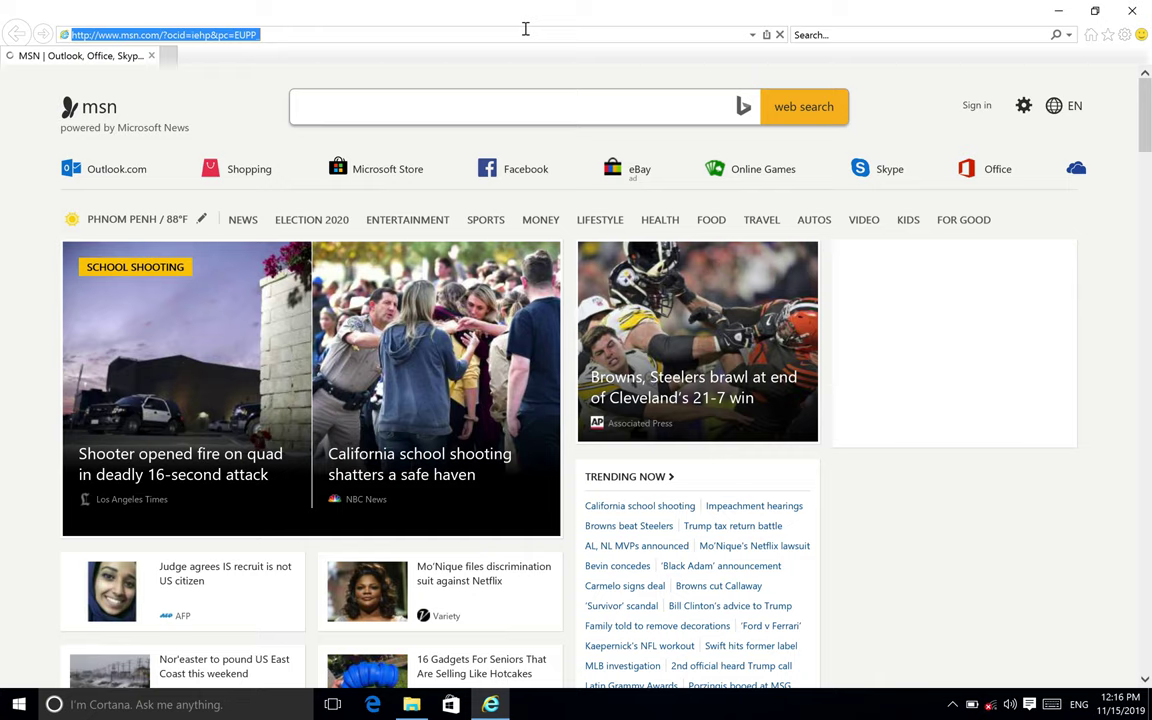
type("goo")
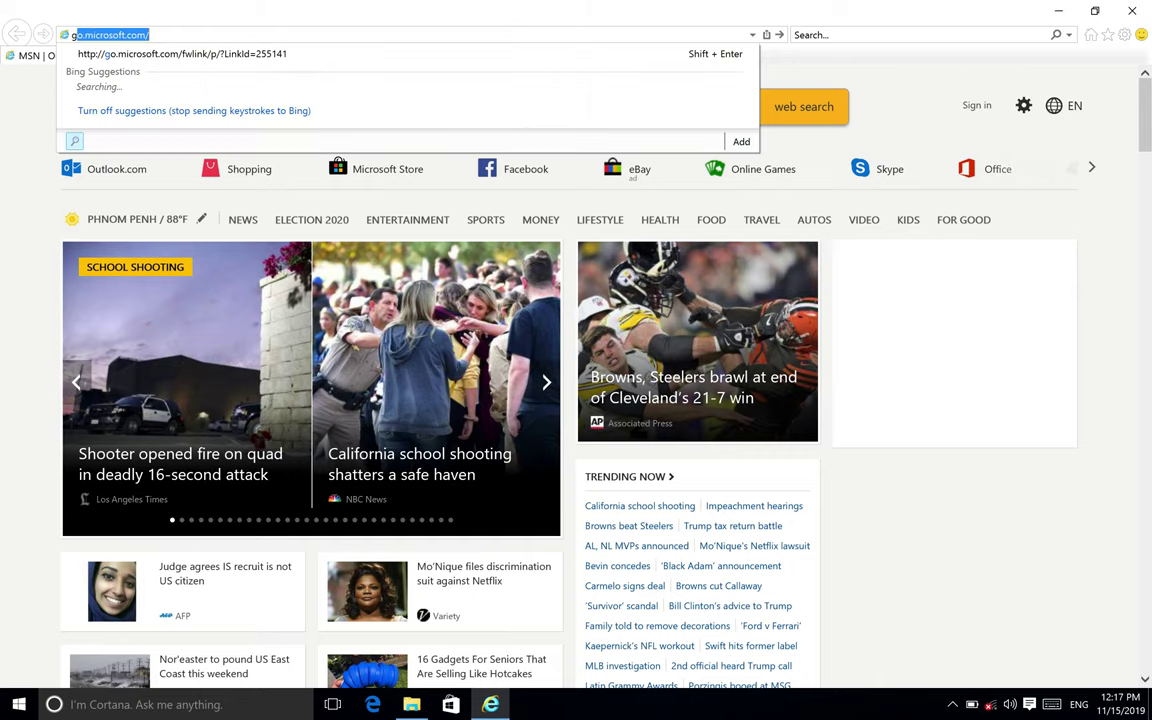
type("gle.com")
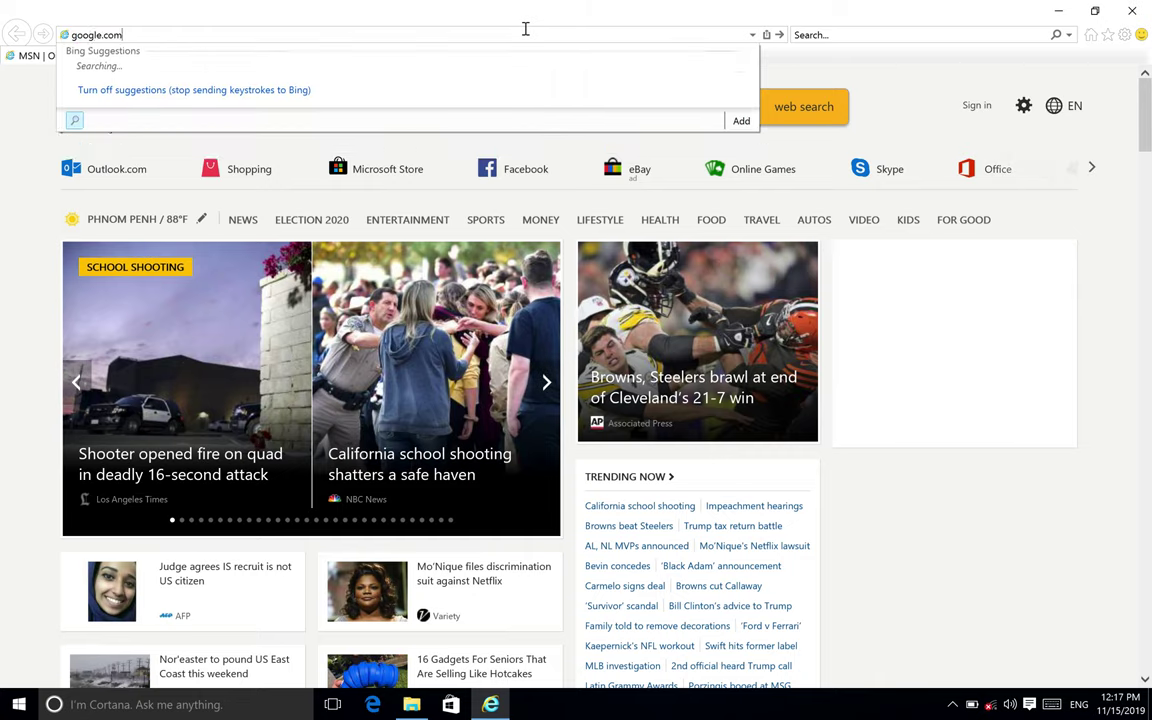
key("Return")
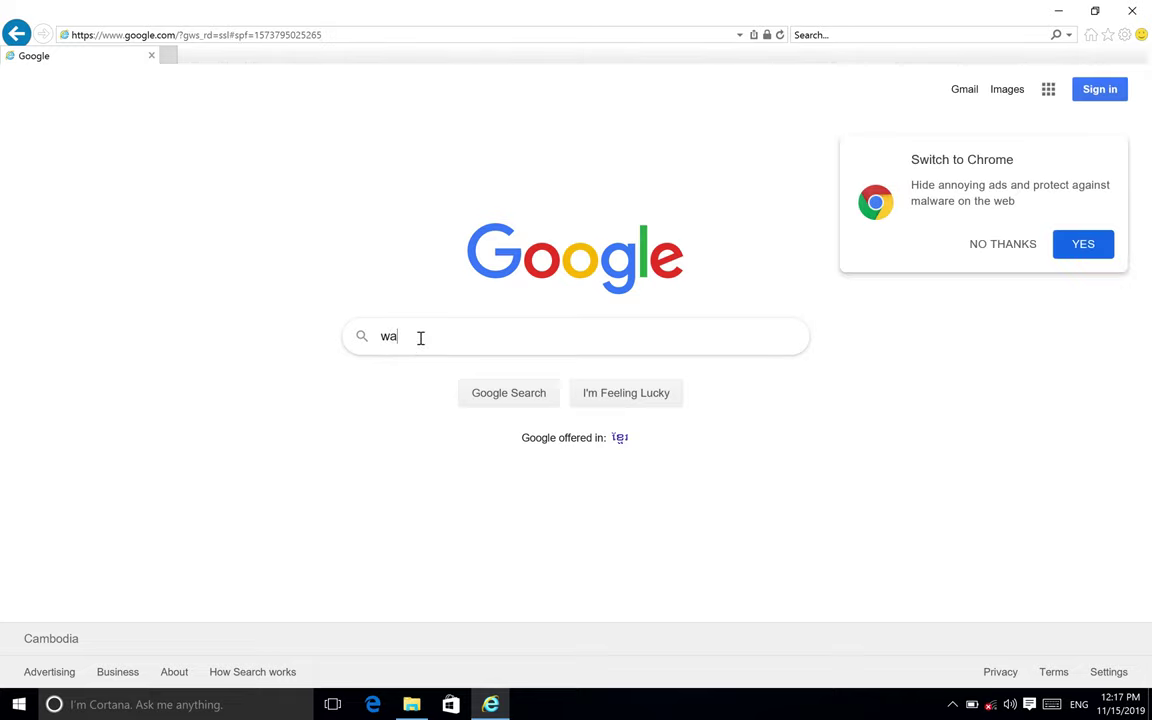
Dismiss the Chrome suggestion, then find WampServer through a Google search and open its English homepage.
left_click(988, 252)
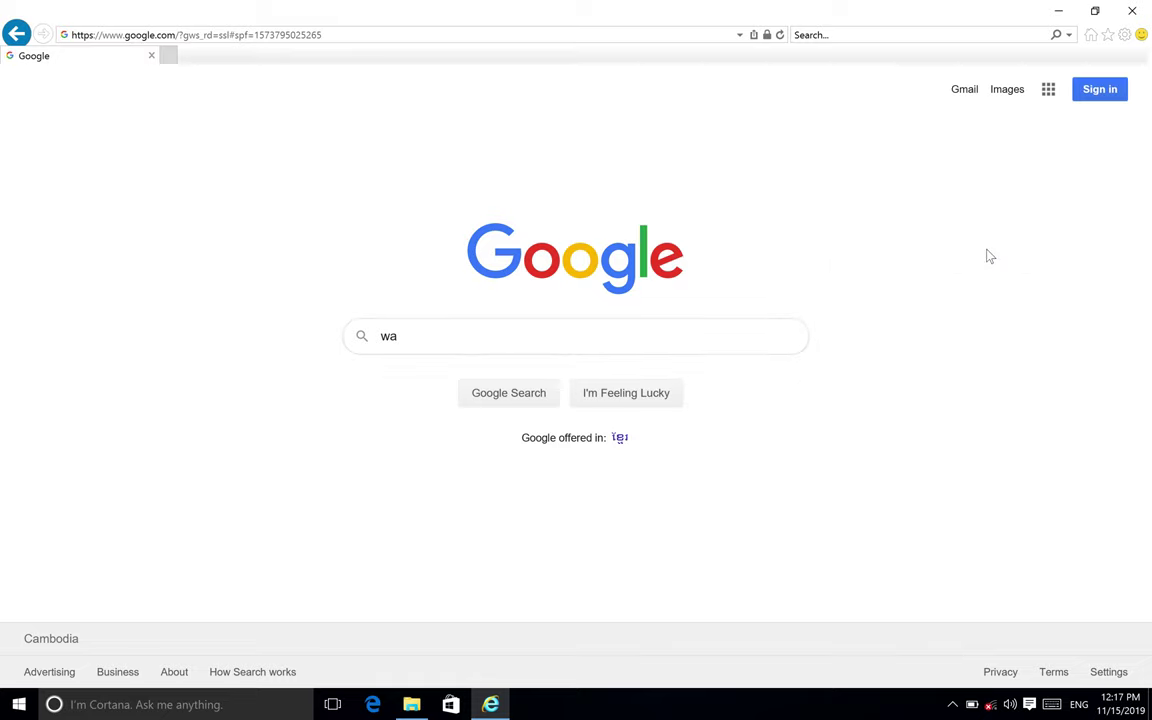
type("mper")
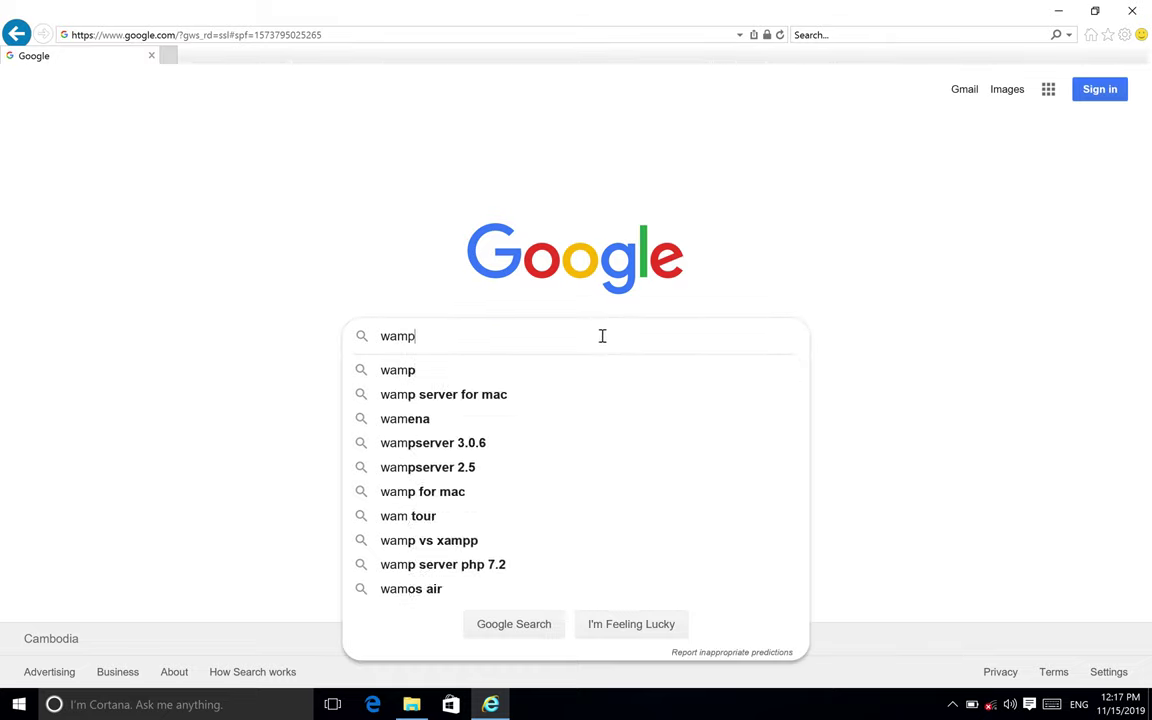
key("BackSpace")
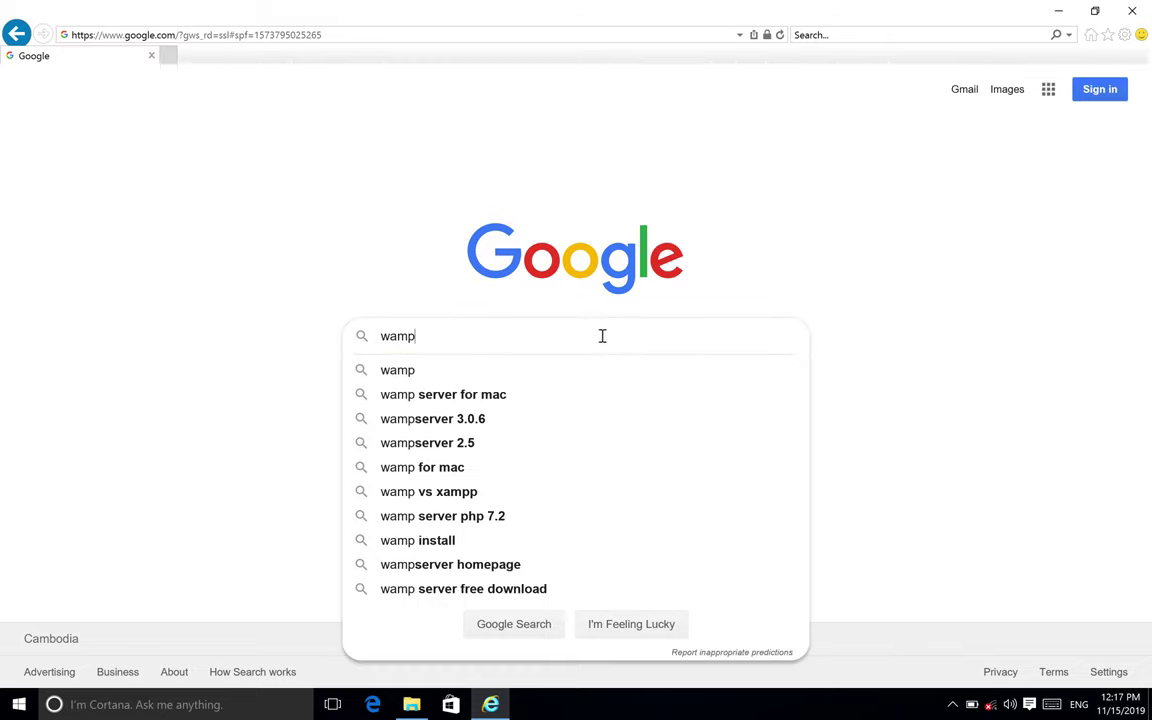
type("se")
key("Down")
key("Return")
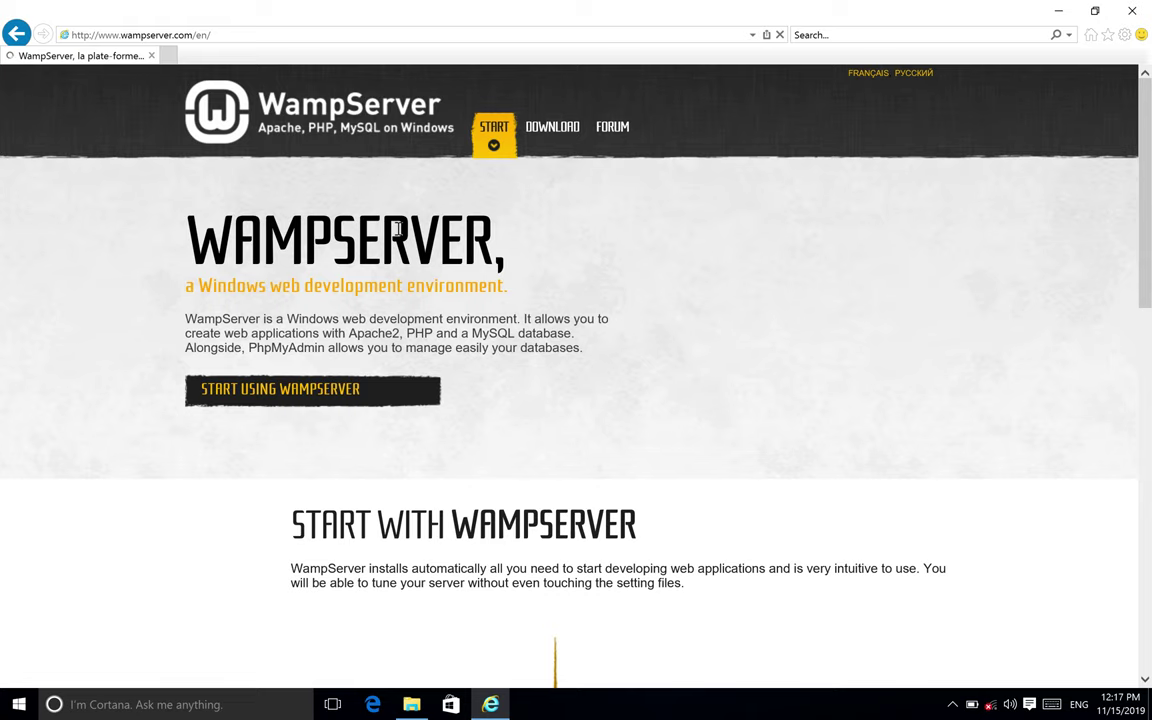
scroll(399, 235, "down", 5)
scroll(399, 230, "up", 5)
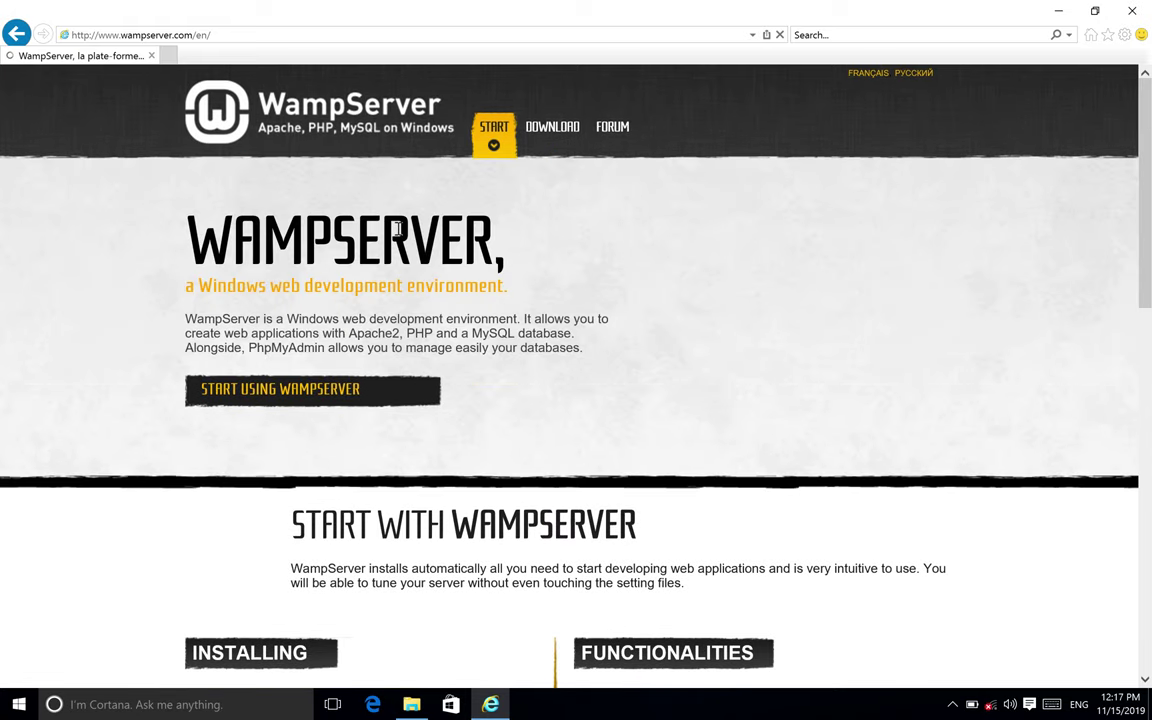
scroll(350, 275, "down", 1)
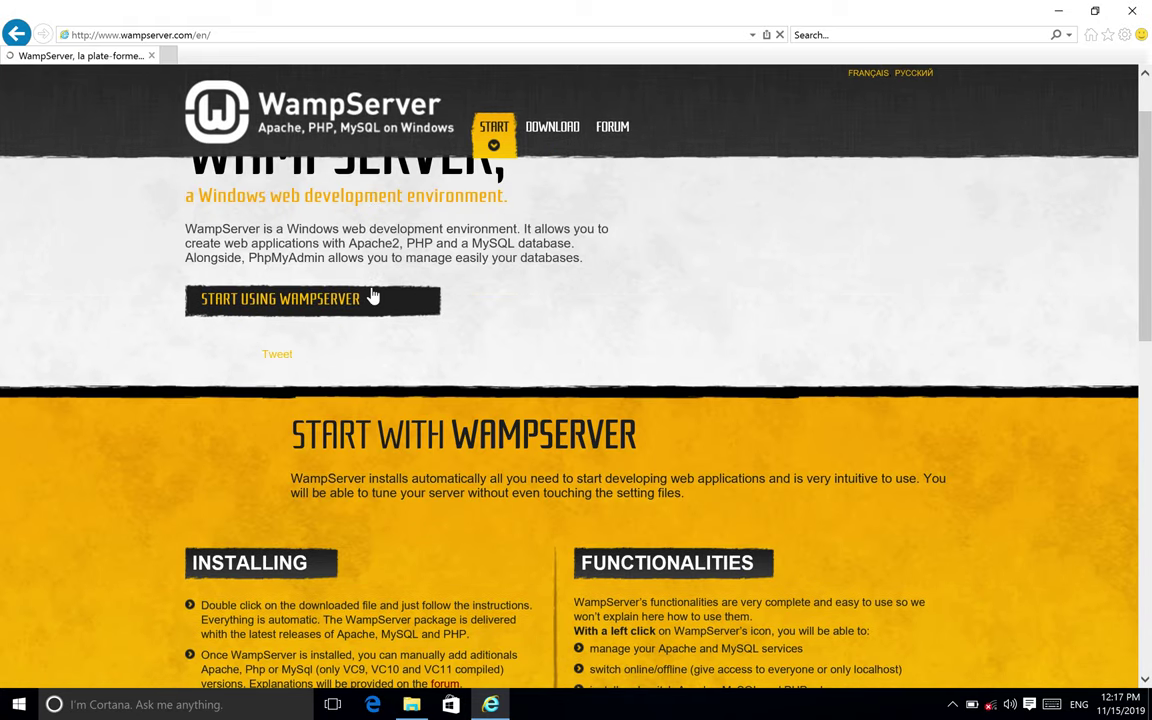
Run wampserver3.1.0_x64.exe from the Destop Windows folder on the desktop and allow it to make changes to the PC.
left_click(1058, 12)
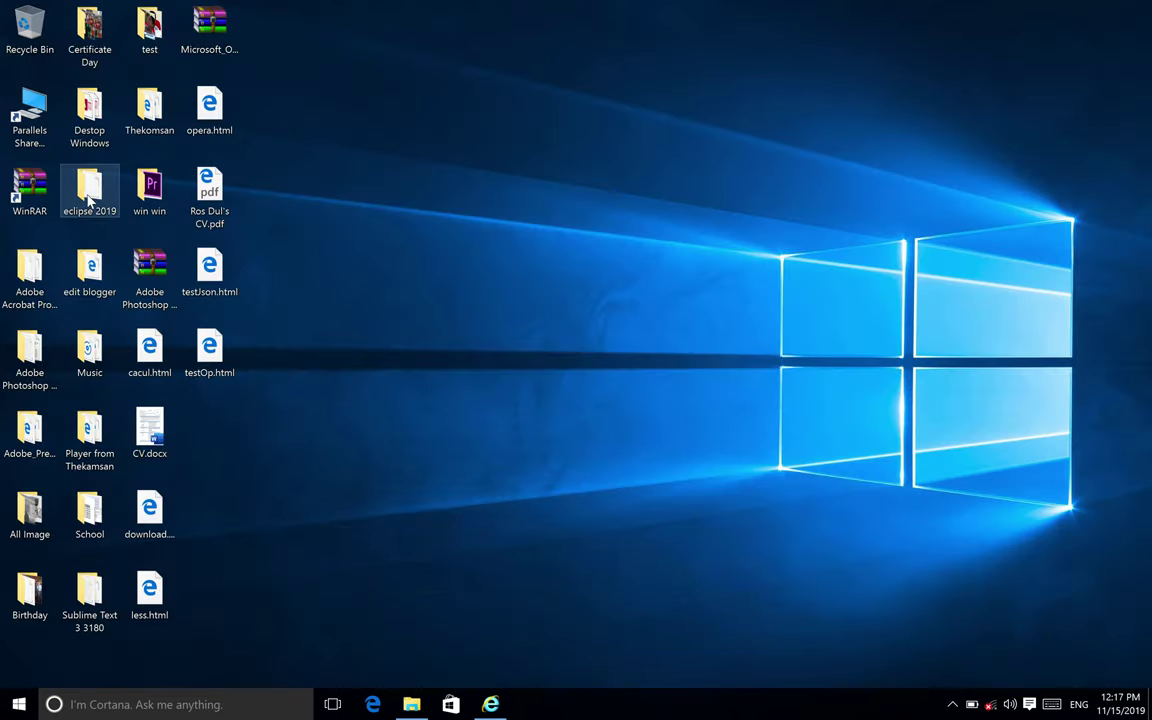
double_click(88, 128)
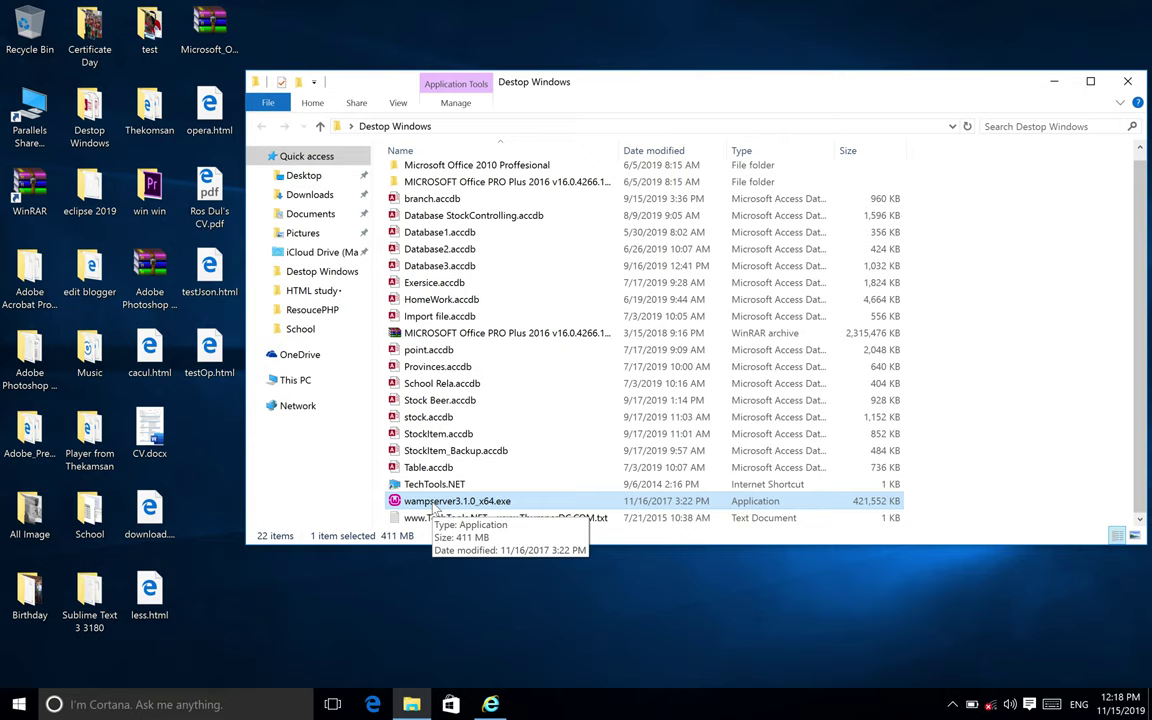
double_click(430, 506)
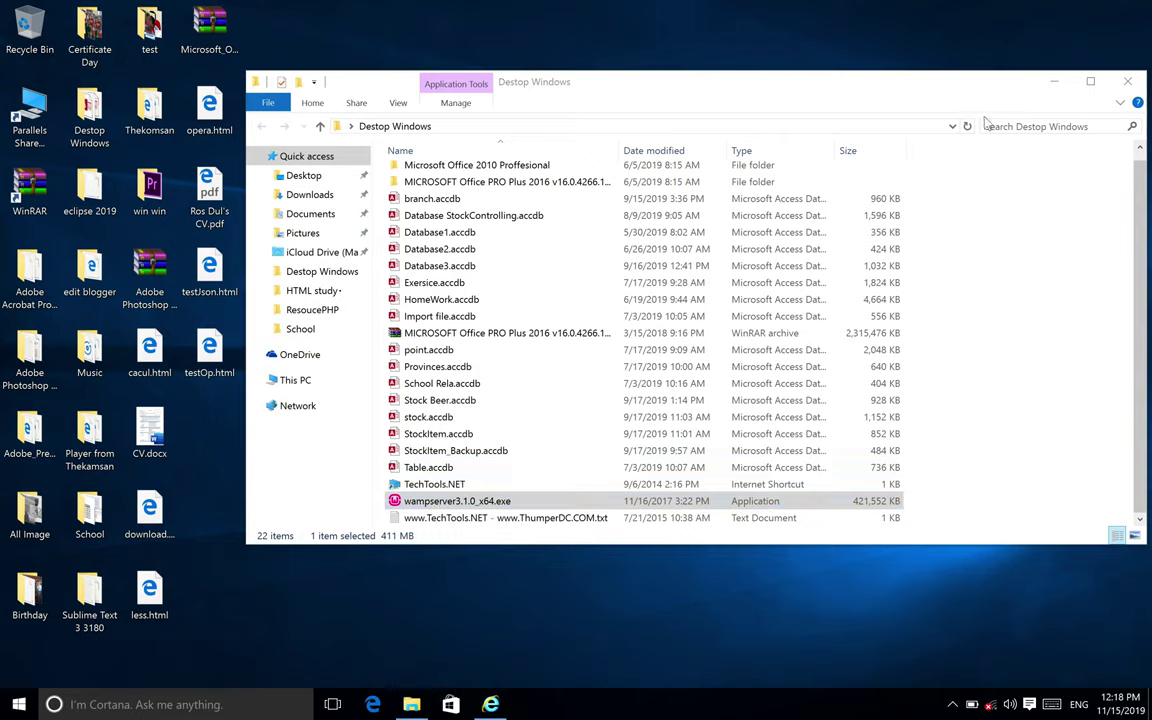
left_click(1052, 82)
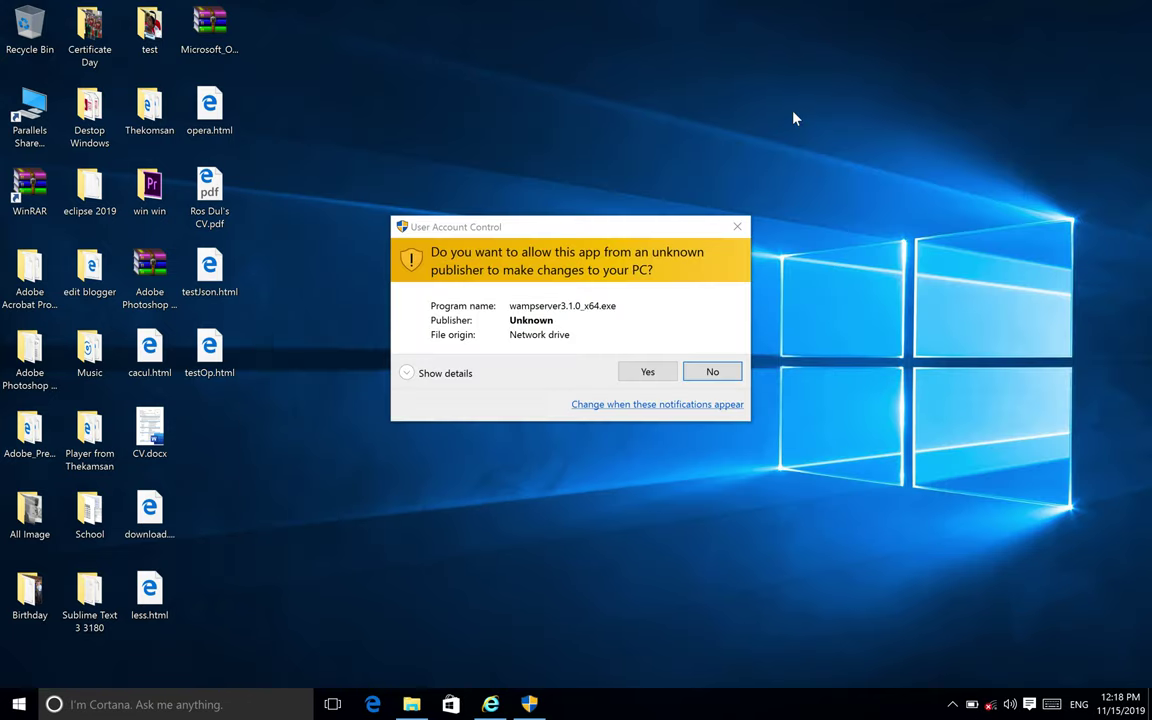
left_click(649, 378)
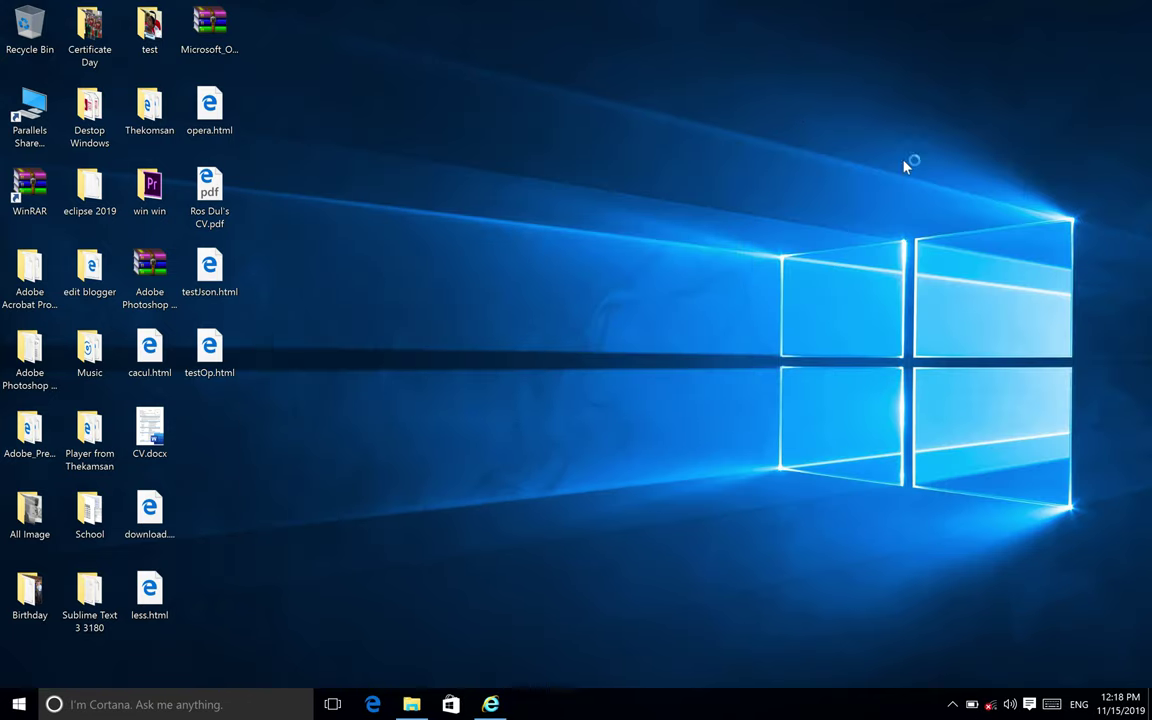
right_click(917, 146)
left_click(955, 189)
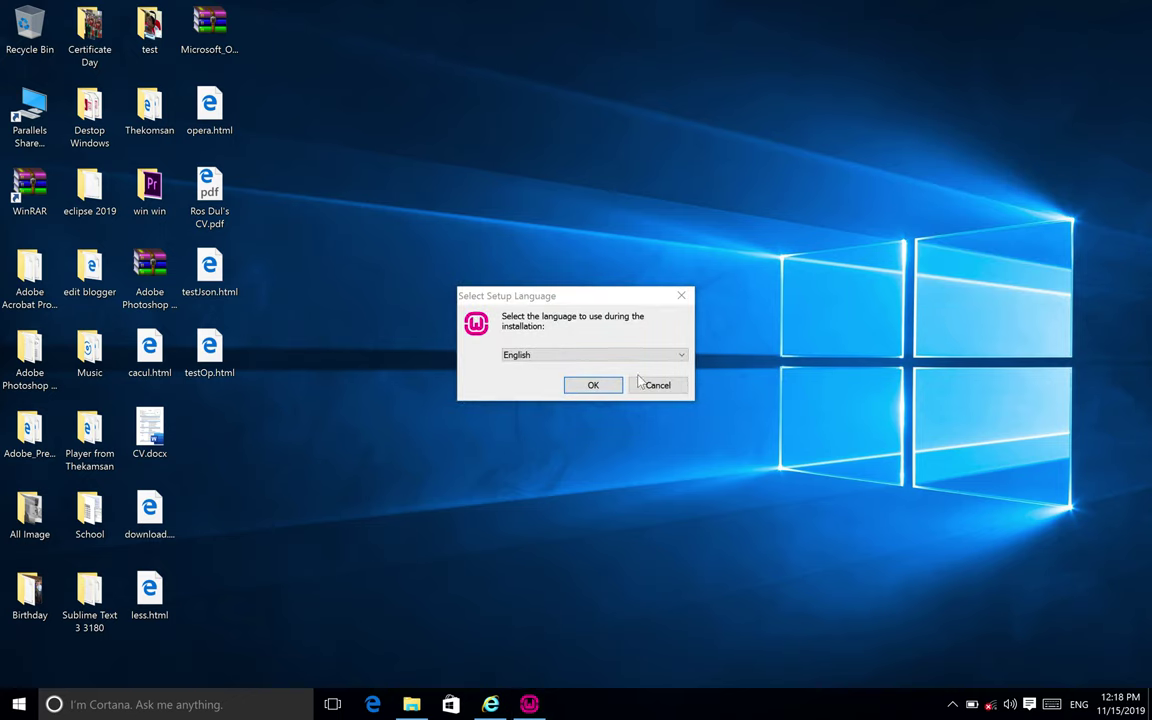
Choose English as the setup language and accept the Wampserver64 license agreement, continuing to the destination location.
left_click(594, 391)
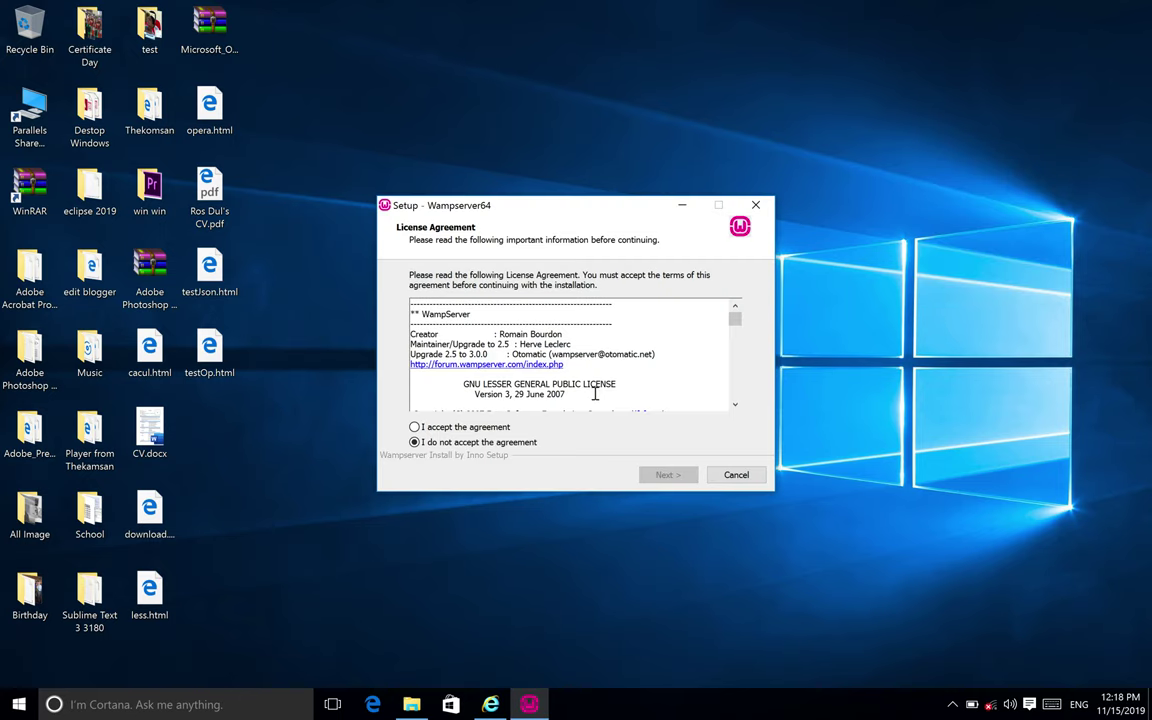
left_click(509, 427)
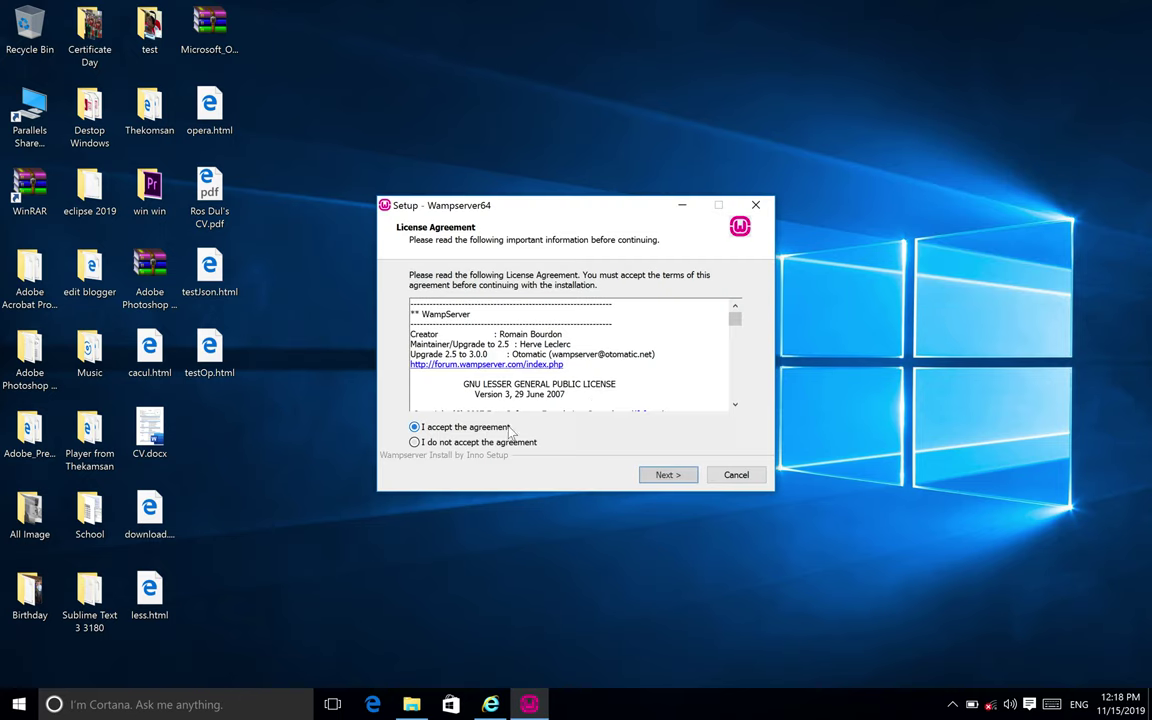
left_click(670, 476)
left_click(667, 476)
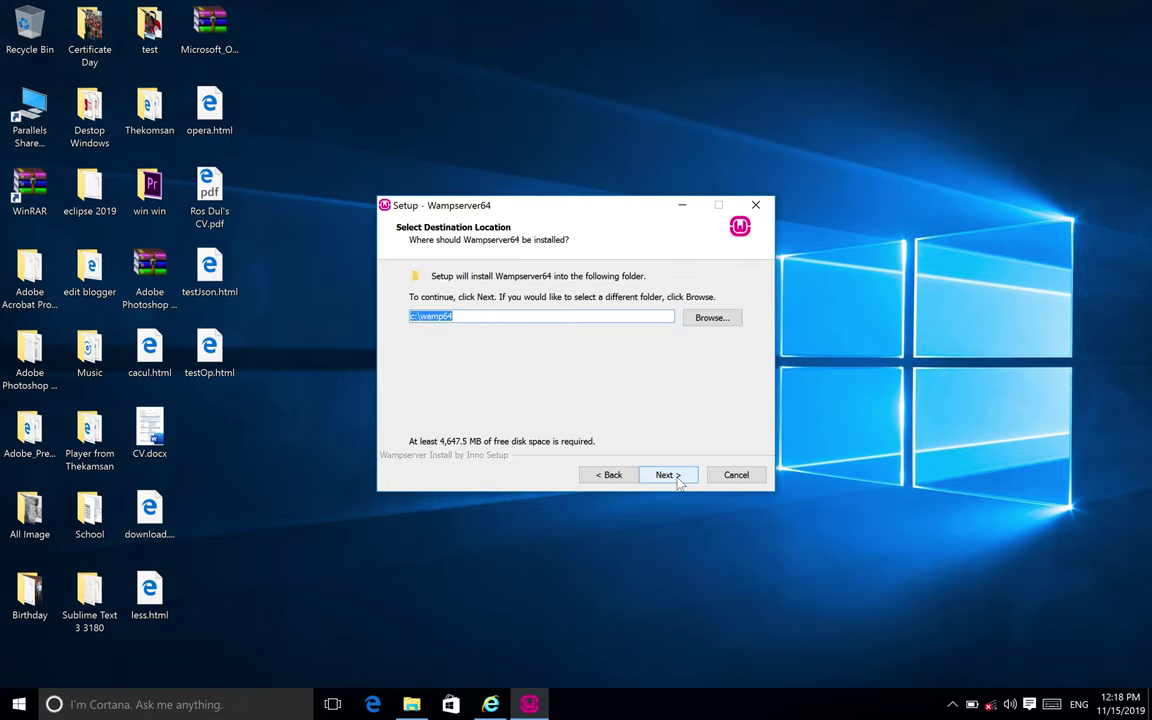
Keep c:\wamp64 as the existing destination folder and Wampserver64 as the Start Menu folder, and try to start the installation.
left_click(667, 476)
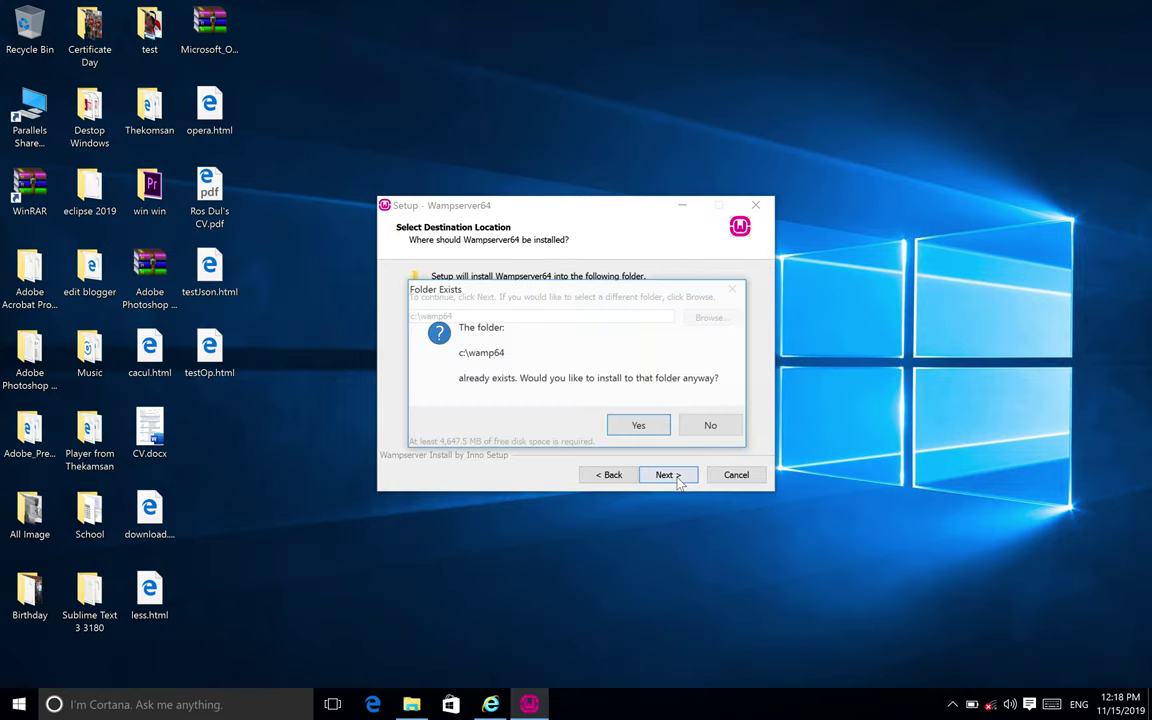
left_click(644, 426)
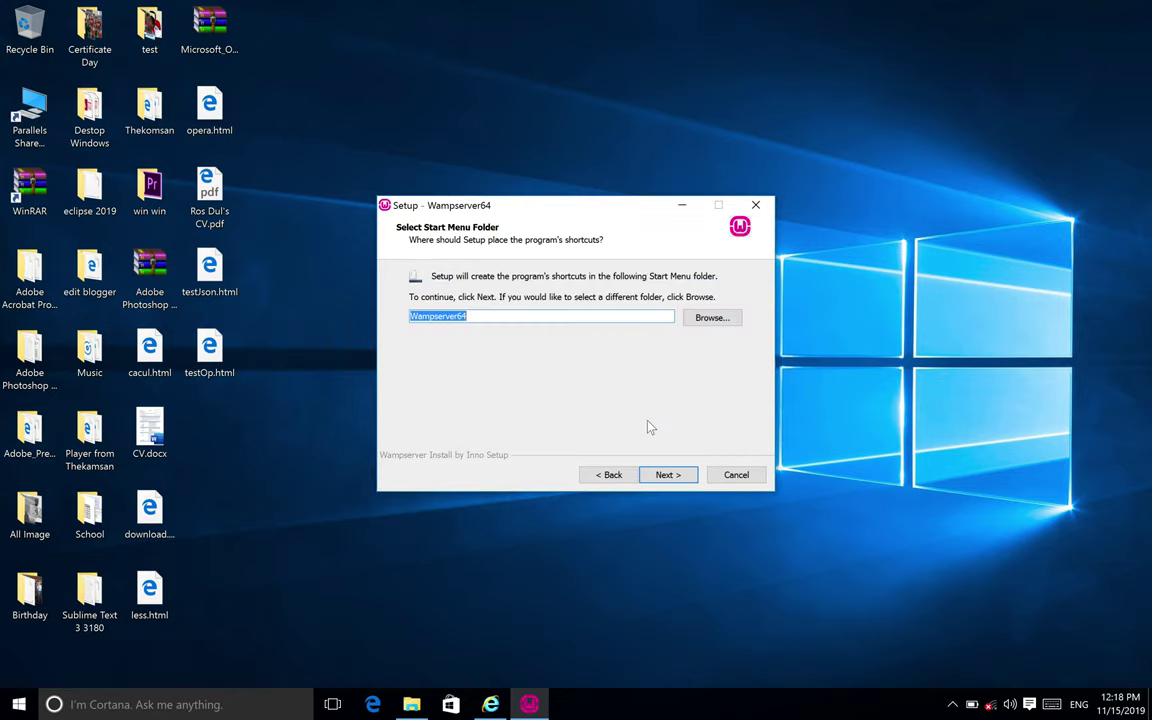
left_click(665, 476)
left_click(667, 476)
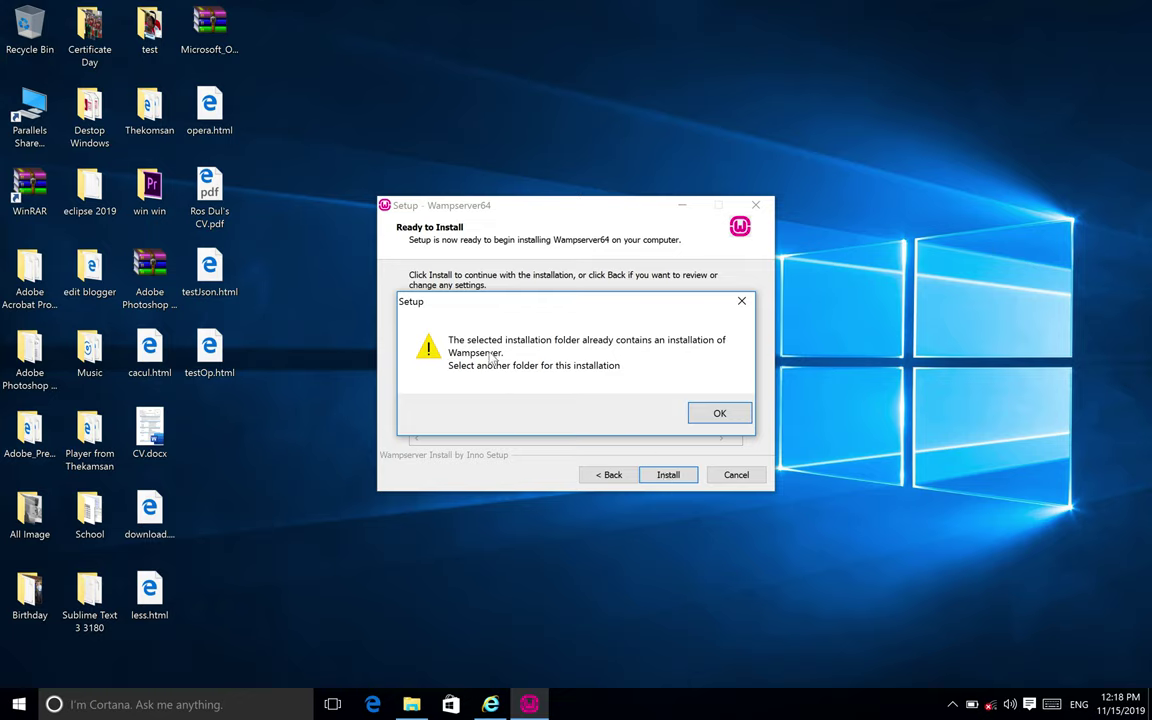
left_click(720, 414)
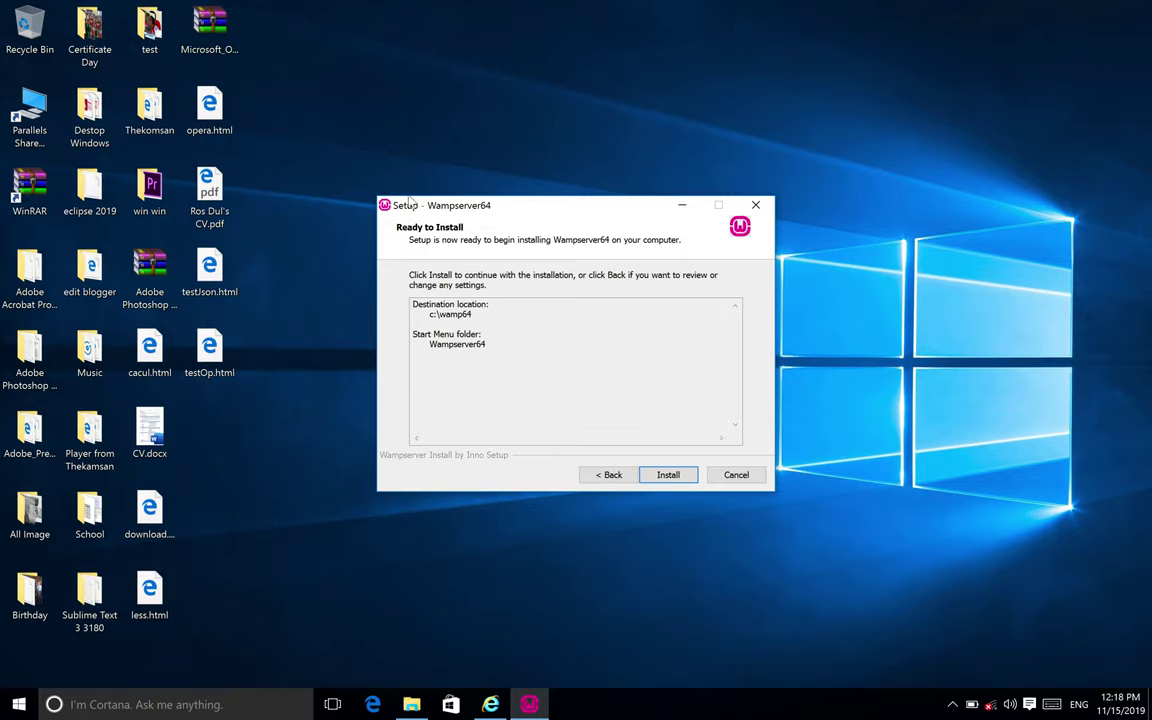
Open Local Disk (C:) in File Explorer.
double_click(28, 112)
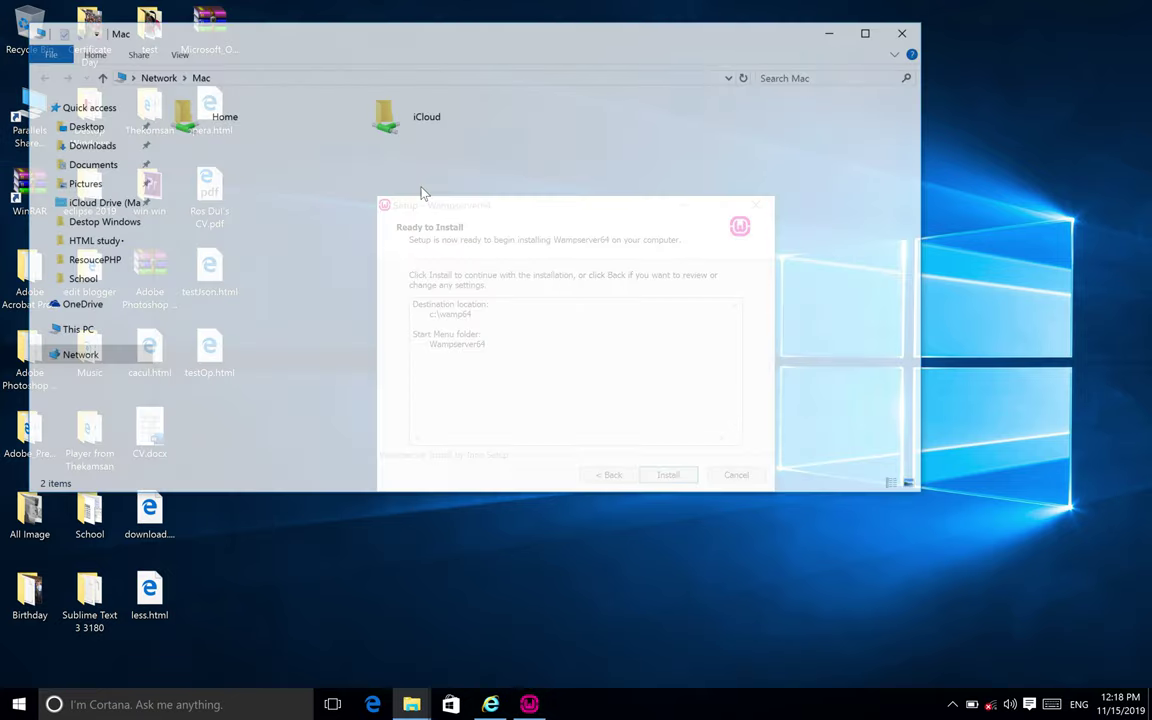
left_click(106, 329)
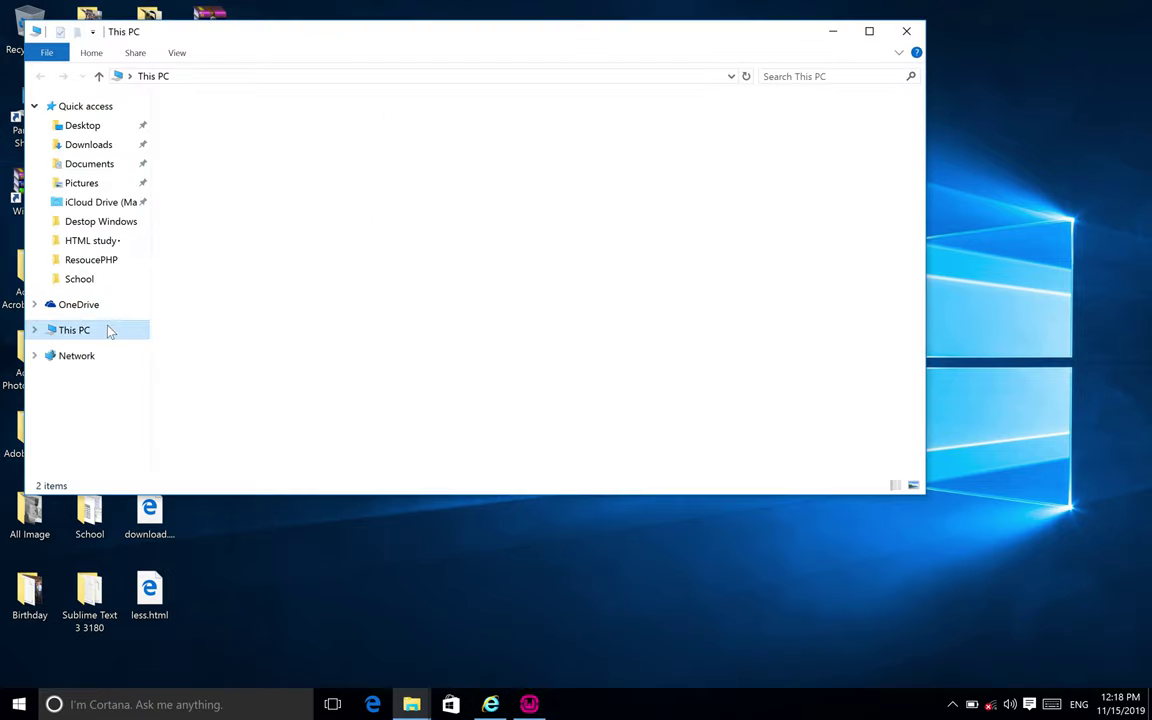
double_click(298, 258)
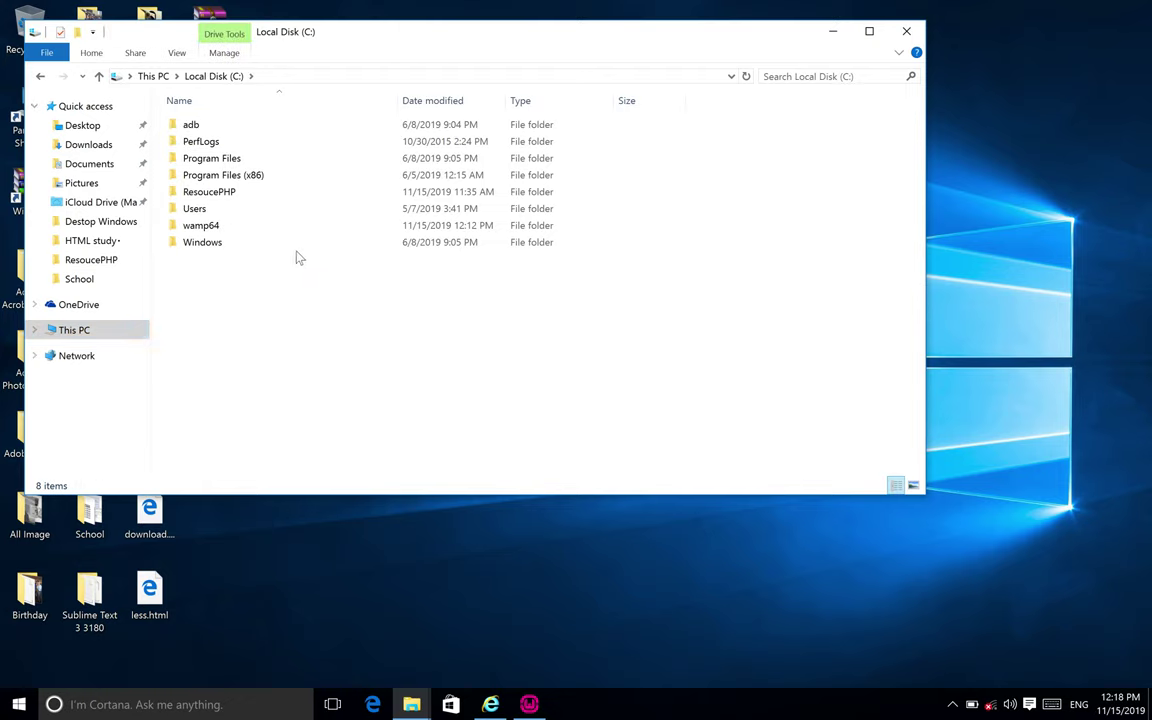
Try to delete the wamp64 folder from drive C:, retrying before cancelling the deletion.
left_click(200, 228)
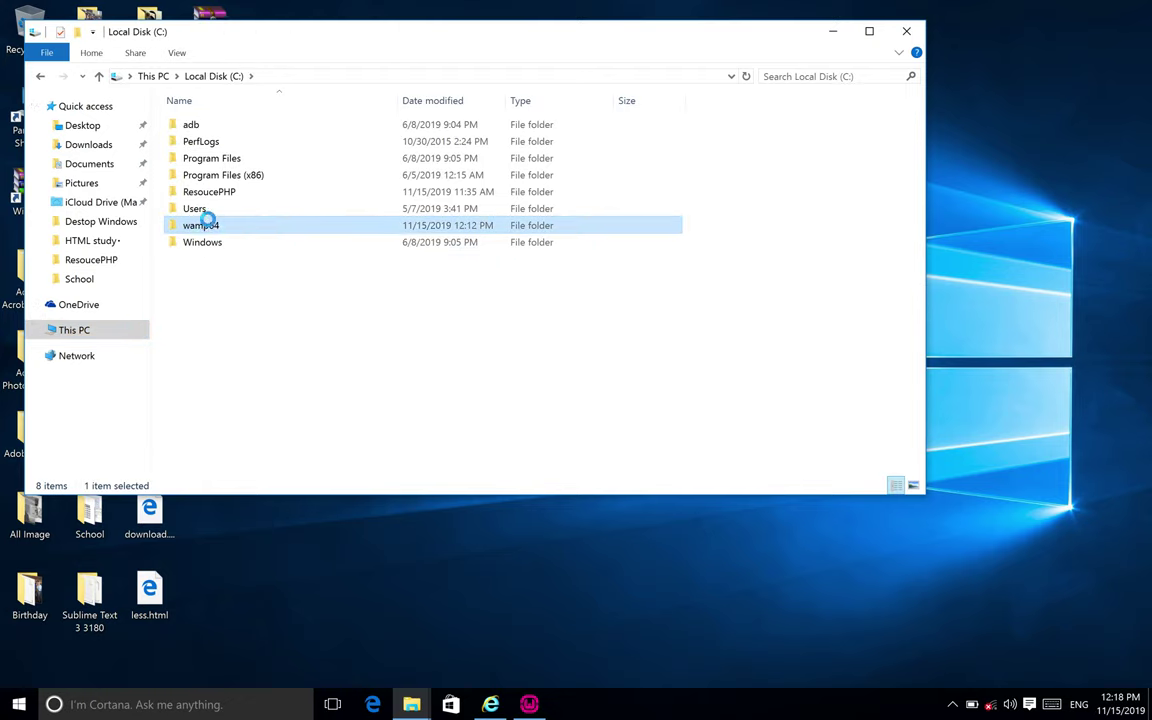
right_click(200, 229)
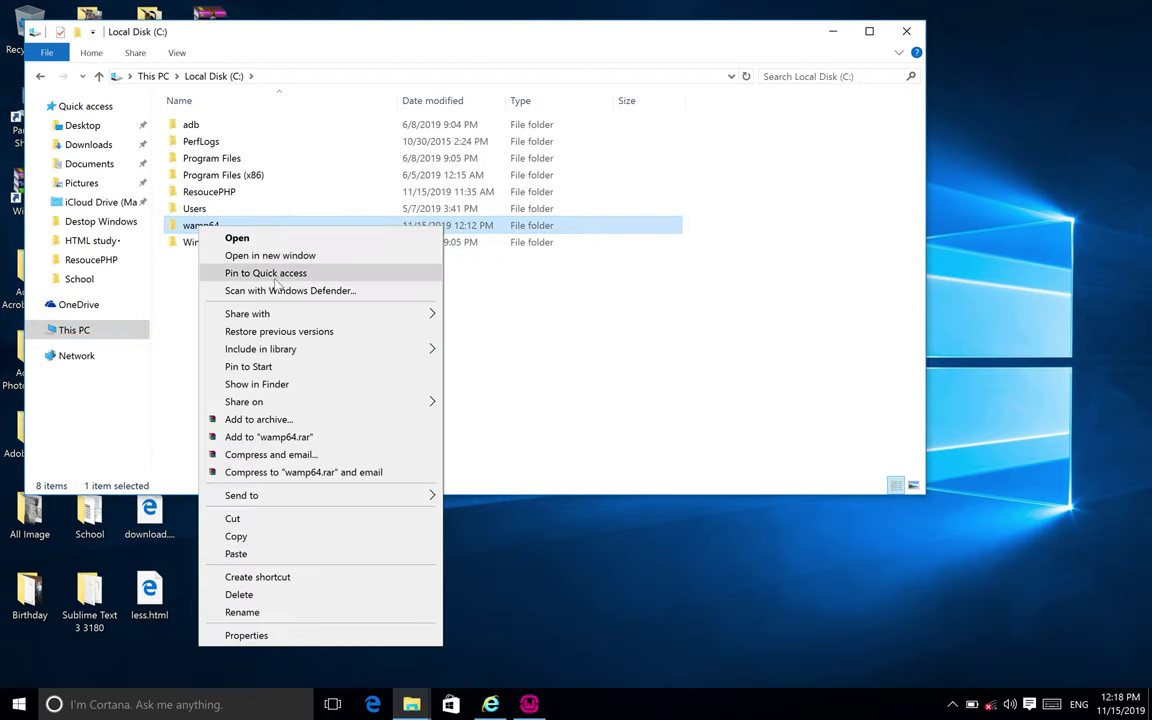
left_click(234, 594)
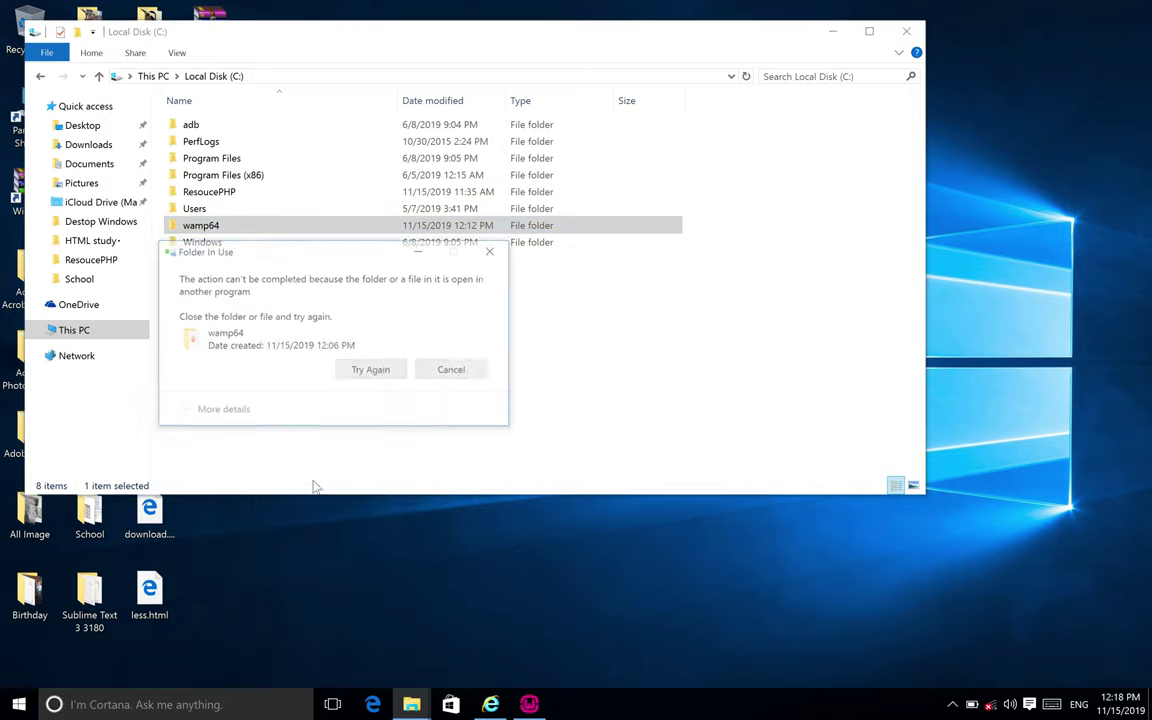
left_click(390, 370)
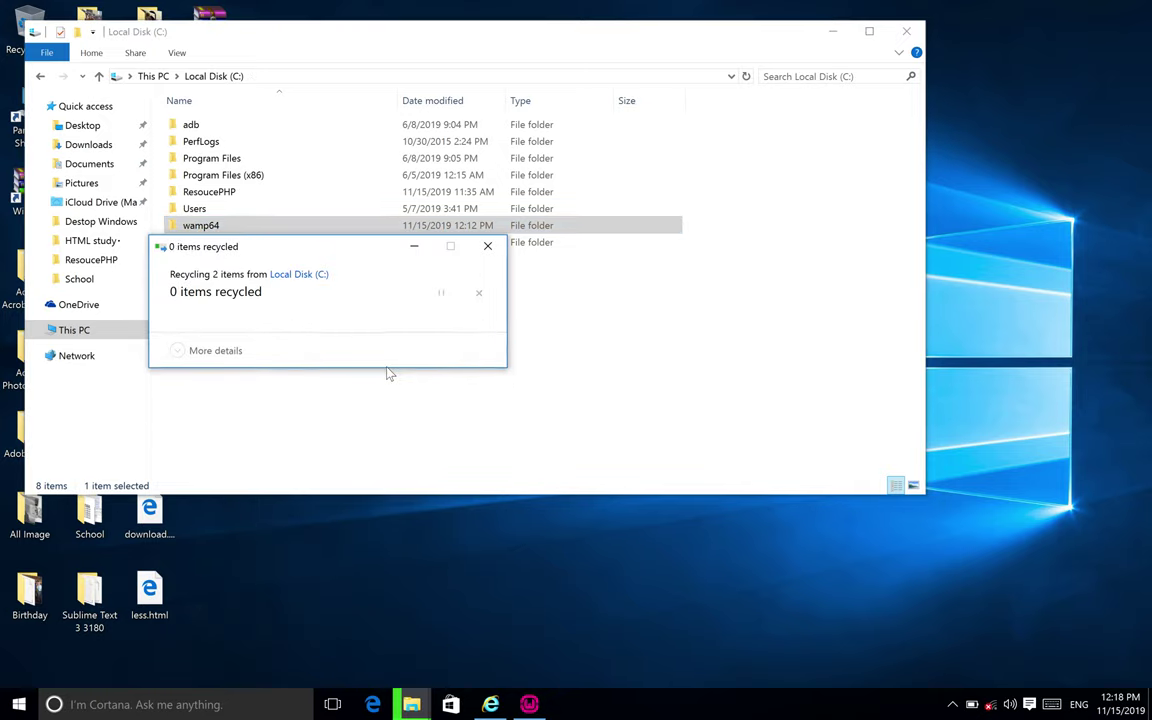
left_click(385, 367)
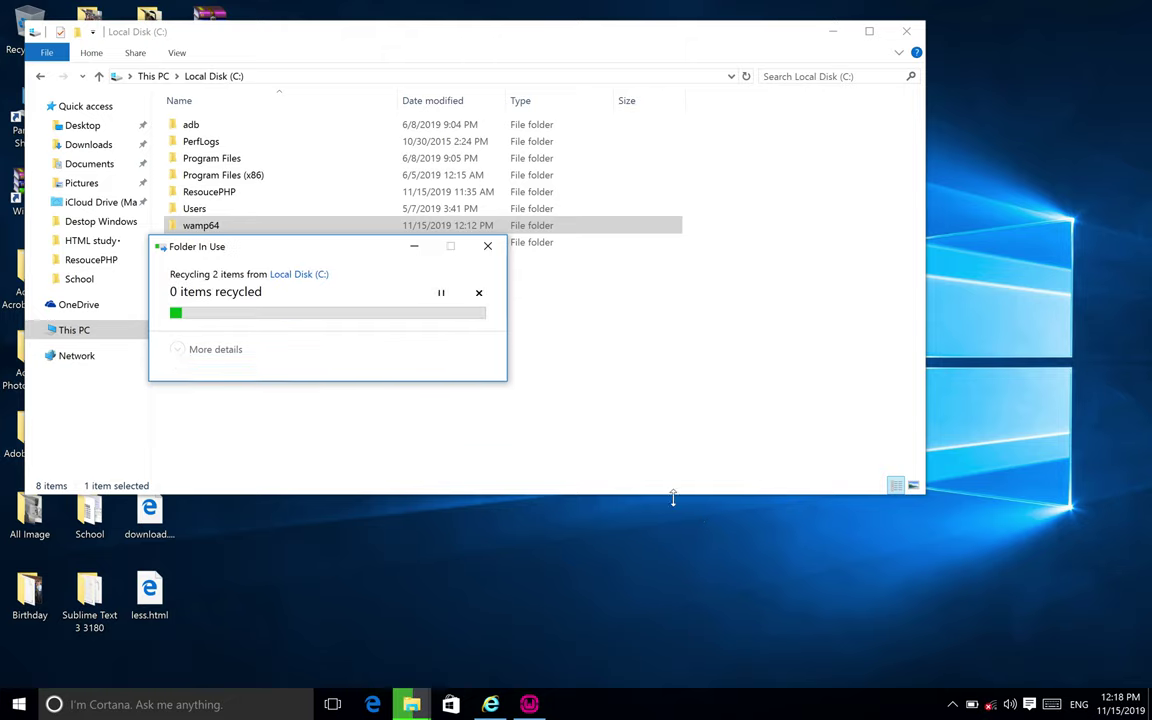
left_click(445, 366)
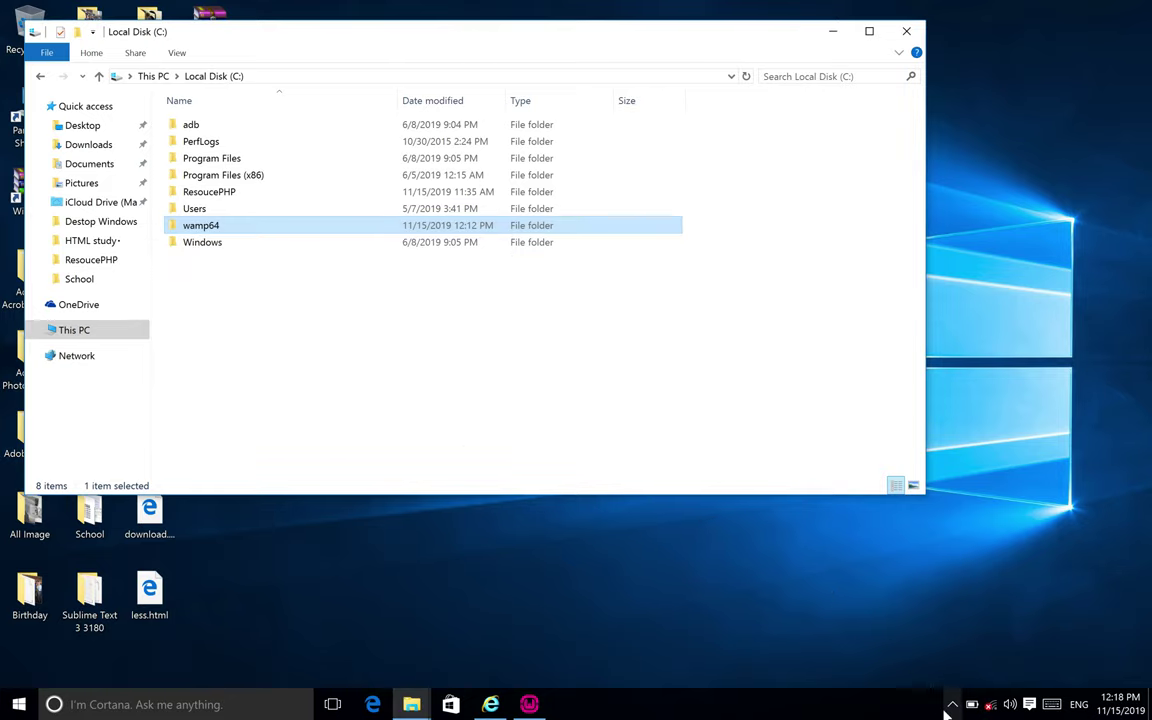
Exit the running WampServer program from the notification area.
left_click(952, 704)
right_click(956, 673)
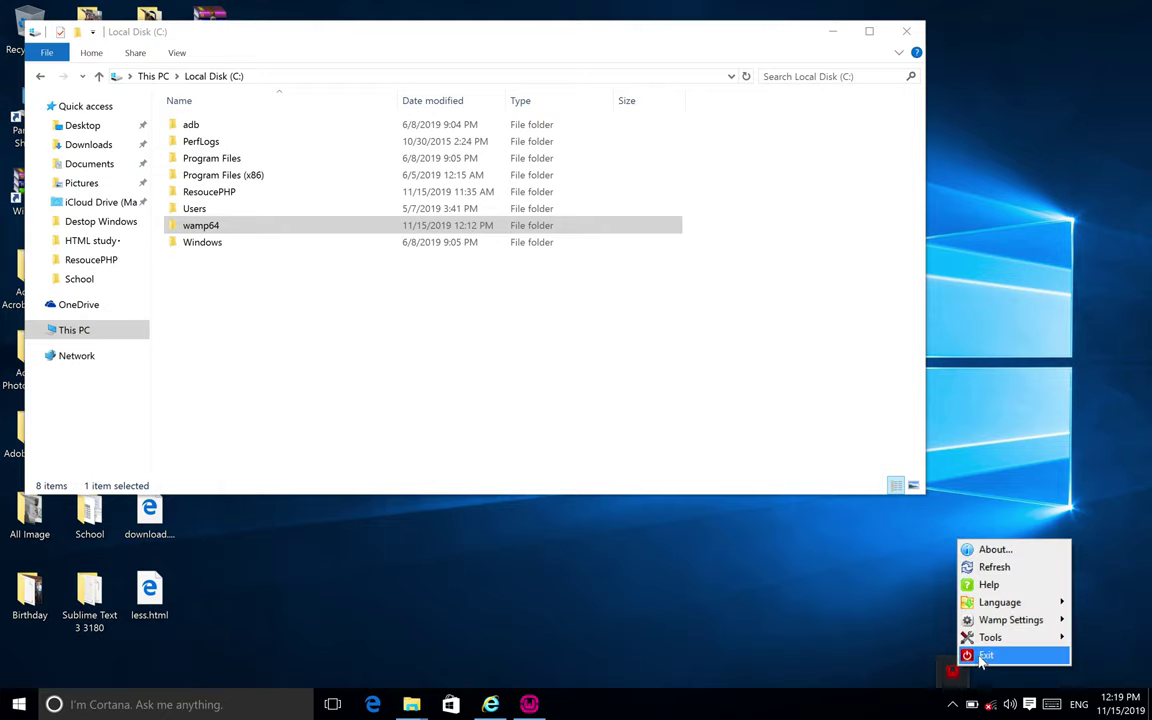
left_click(980, 655)
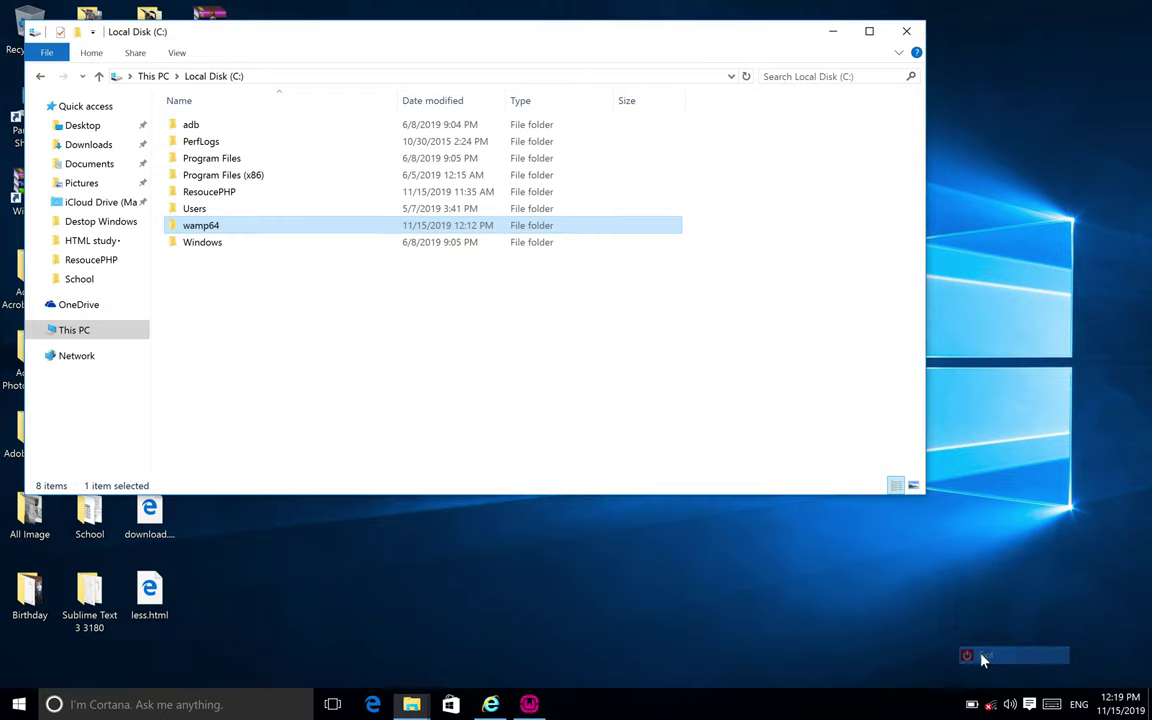
Delete the wamp64 folder from drive C:, refresh the folder view and close File Explorer.
right_click(187, 229)
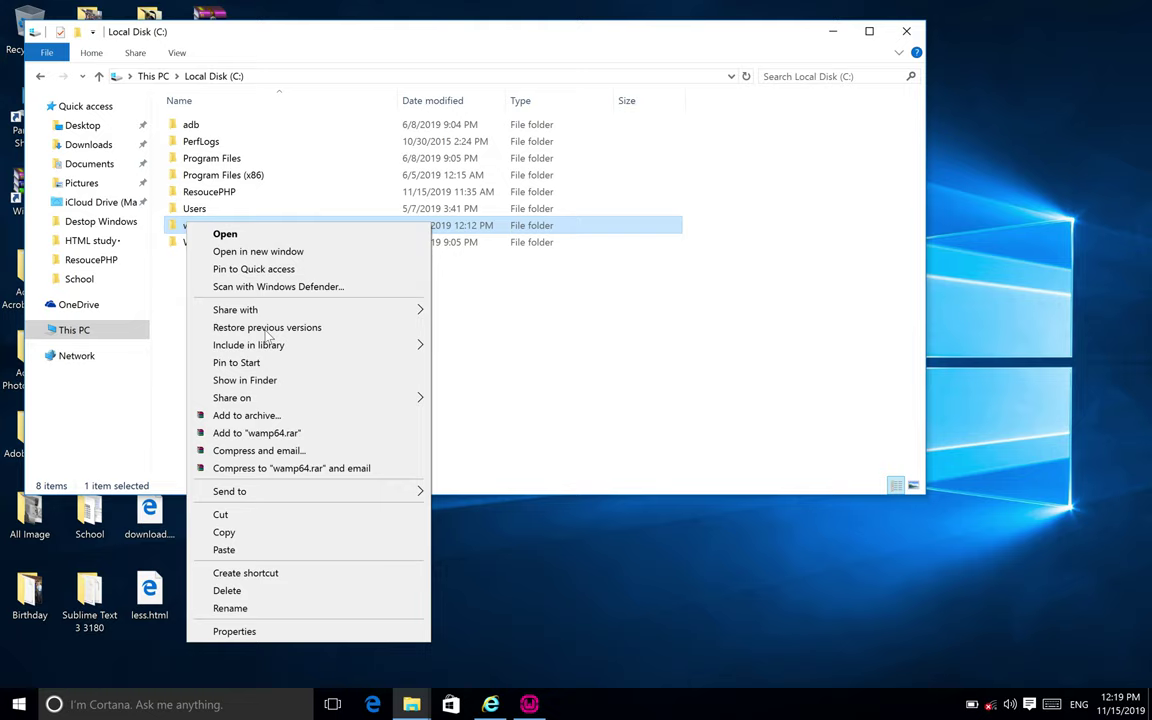
left_click(260, 591)
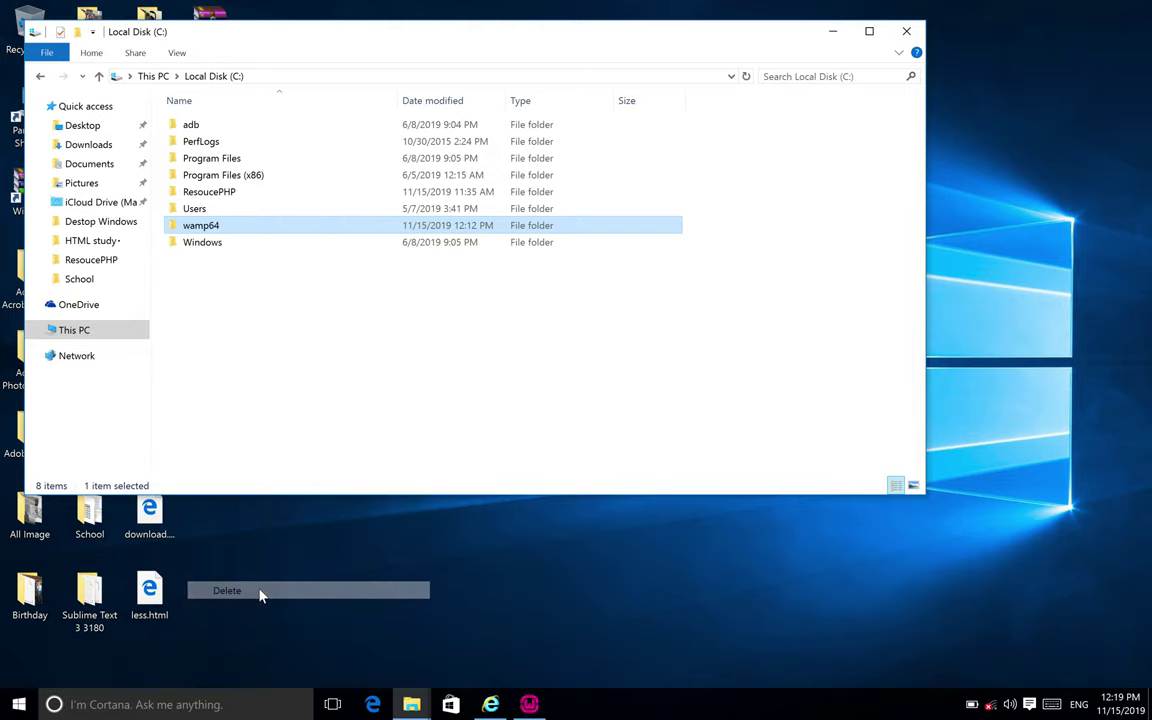
right_click(351, 340)
left_click(380, 393)
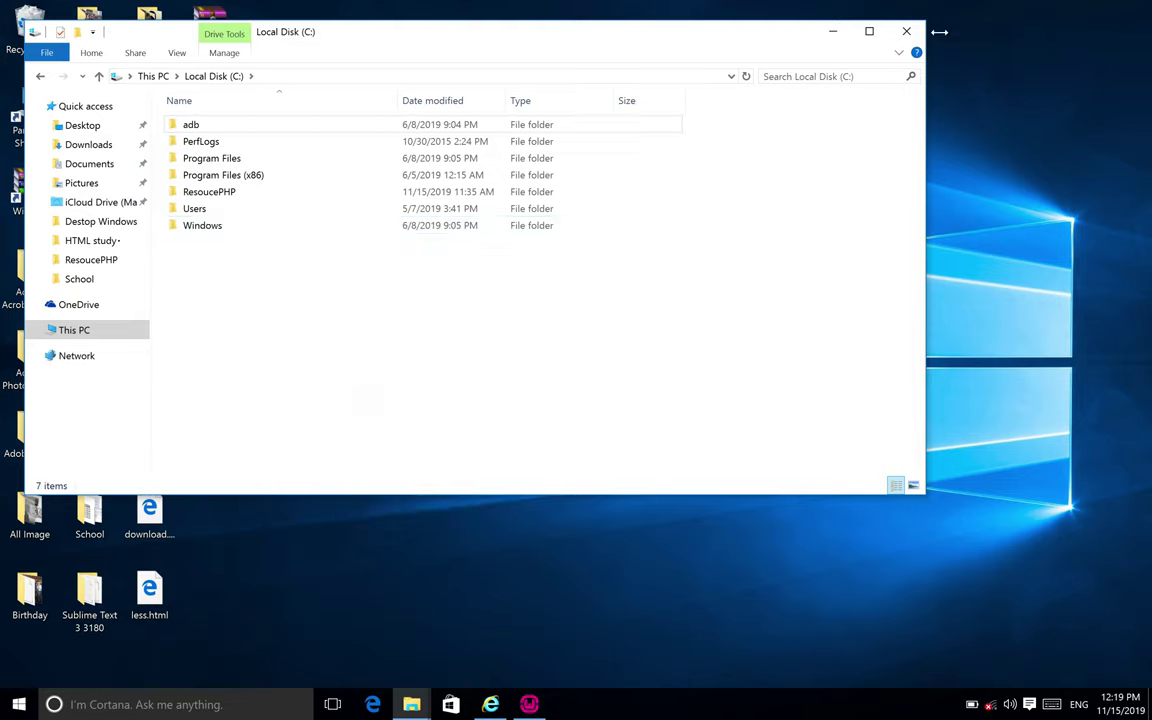
left_click(907, 32)
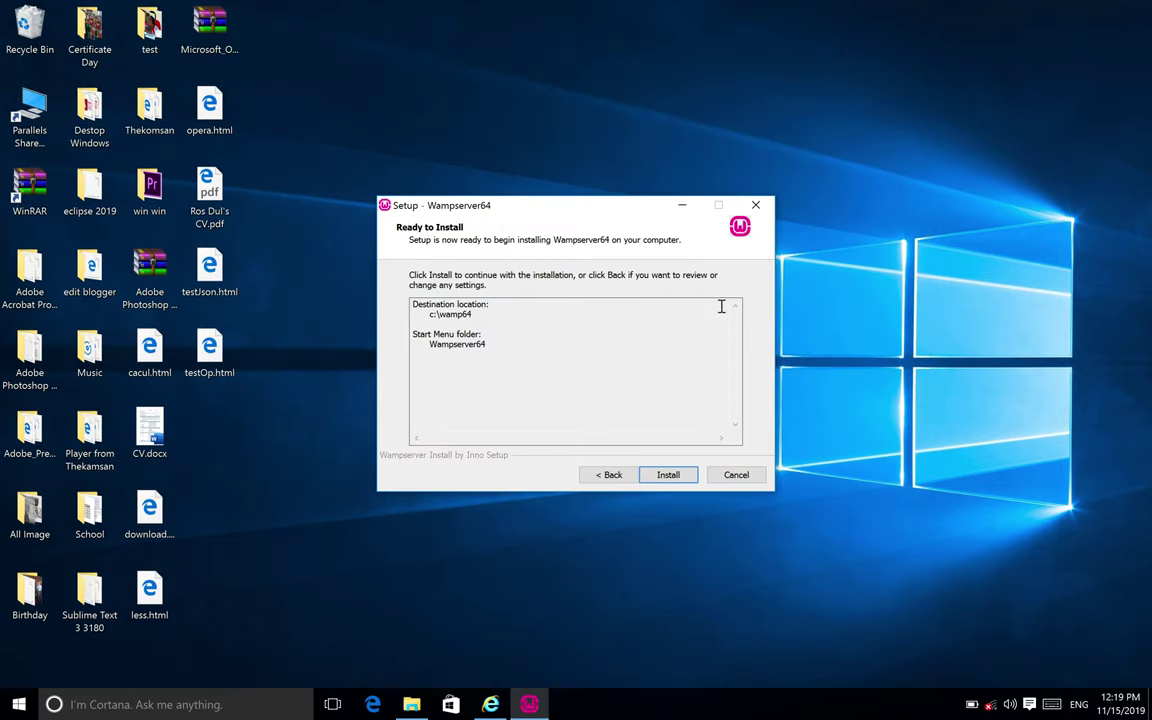
Recheck the Wampserver64 Start Menu folder setting and start the installation into c:\wamp64.
left_click(612, 472)
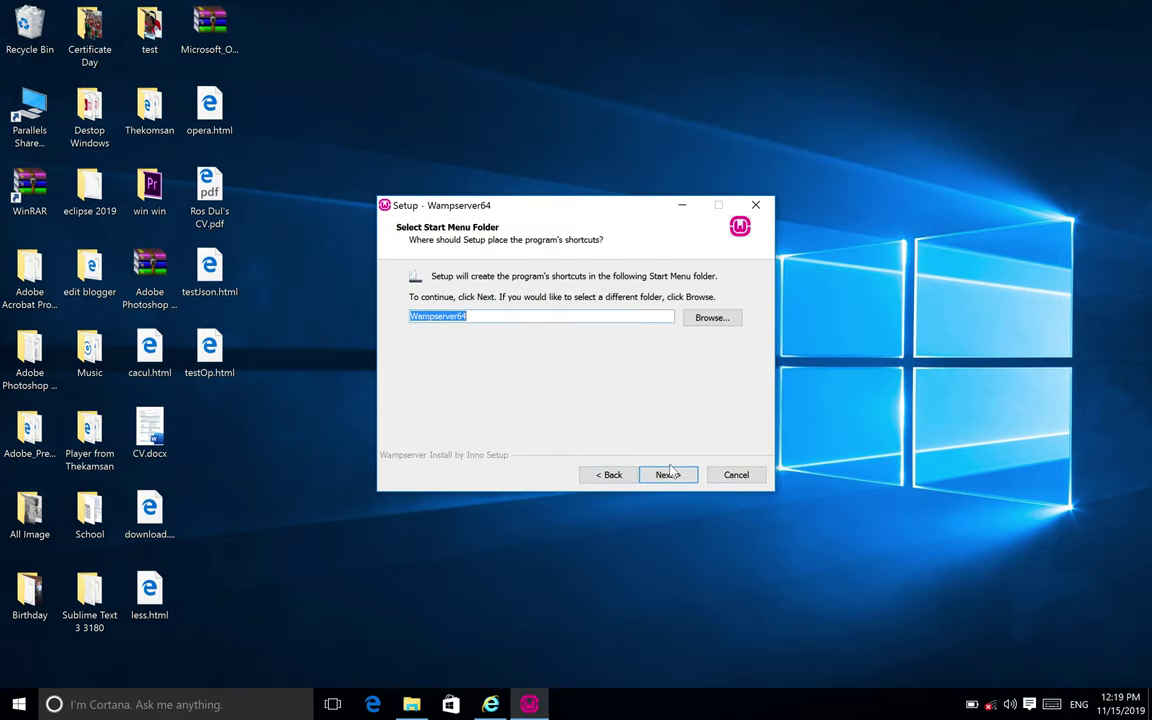
left_click(667, 475)
left_click(668, 475)
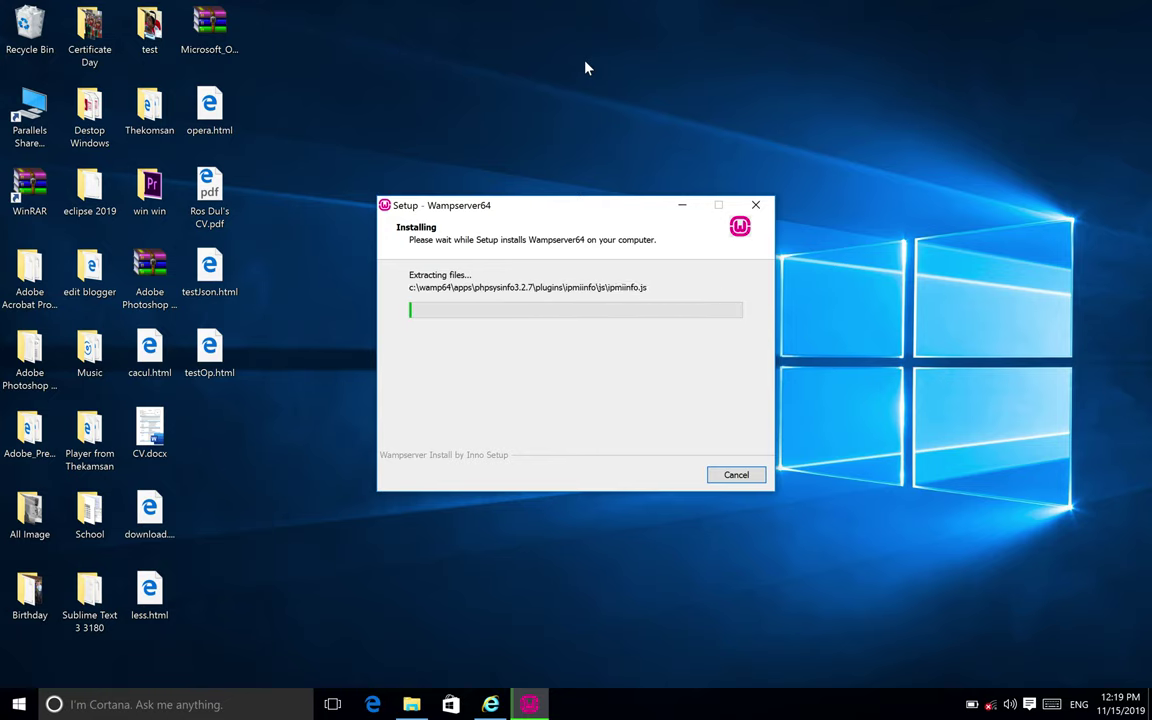
Empty the Recycle Bin, permanently deleting the old wamp64 folder.
right_click(22, 17)
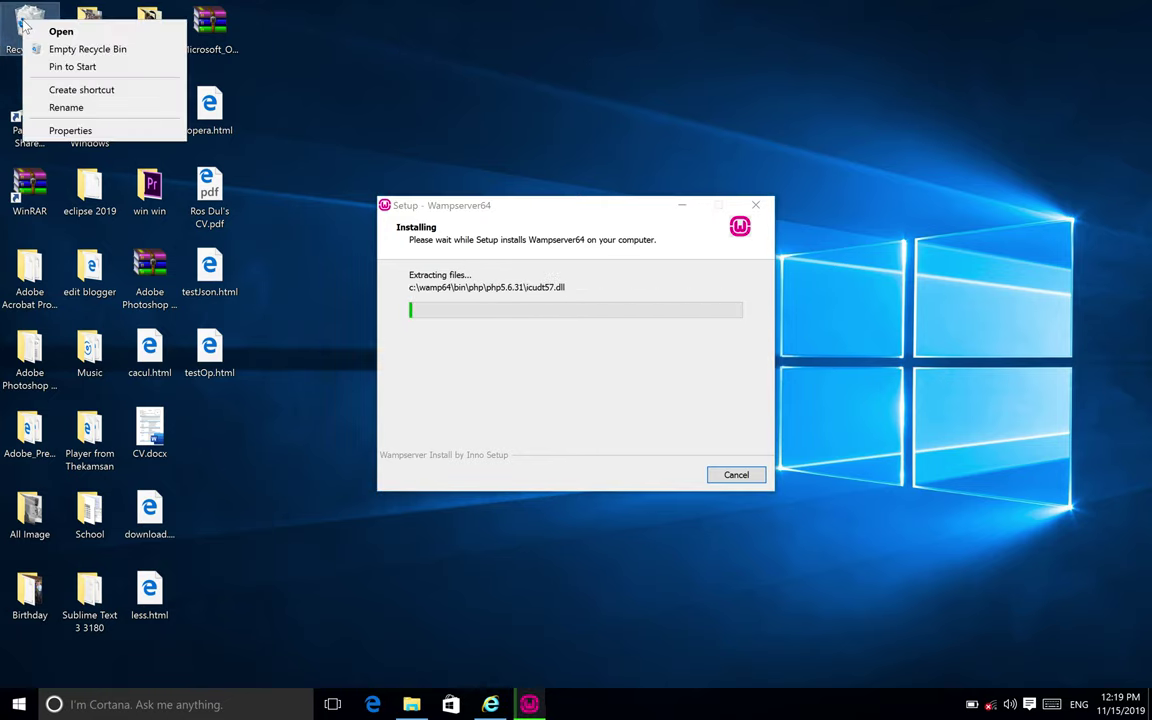
left_click(70, 47)
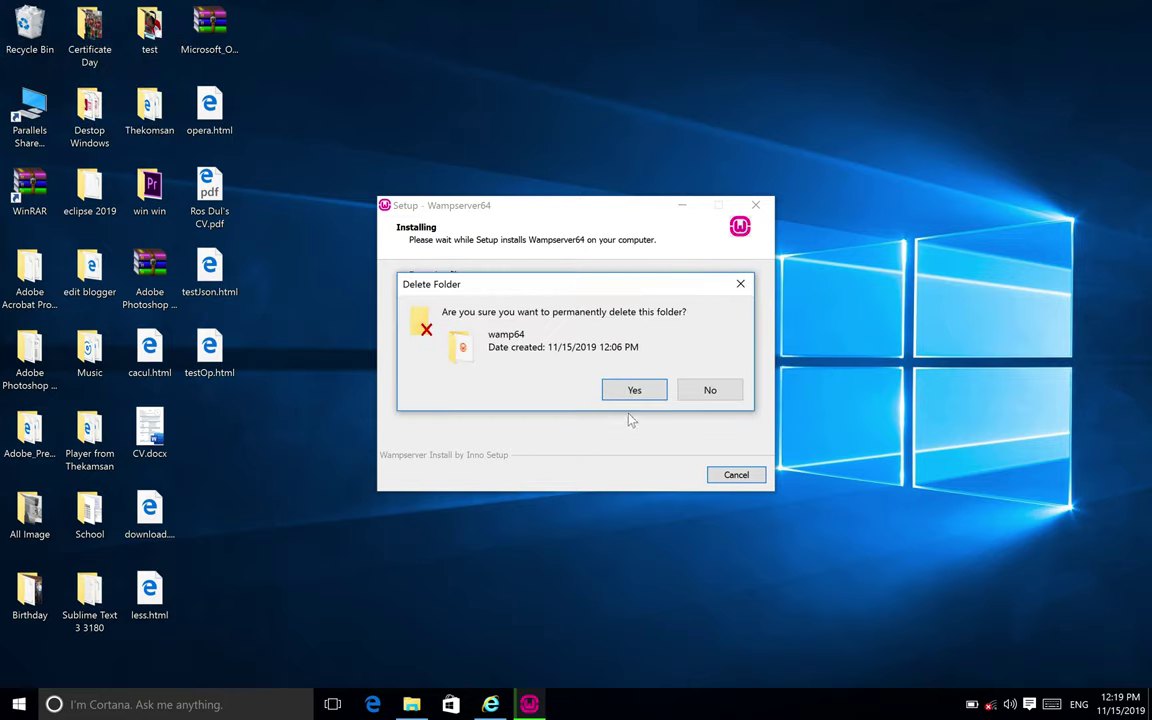
left_click(646, 396)
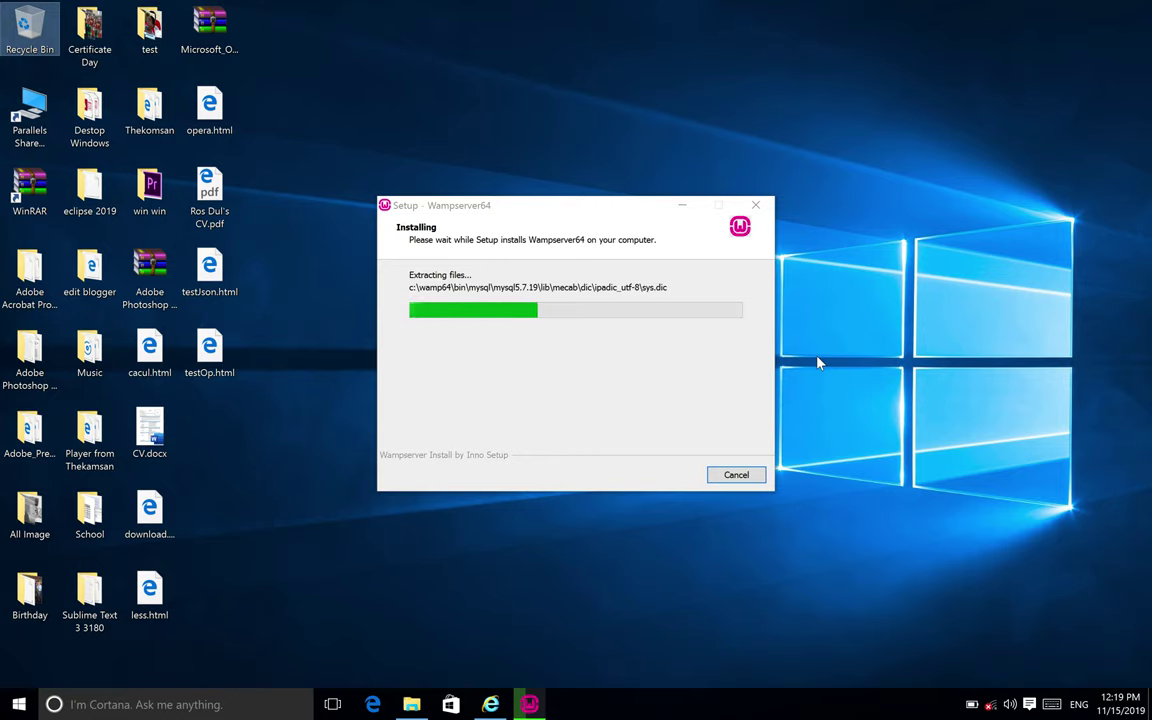
key("ctrl+Left")
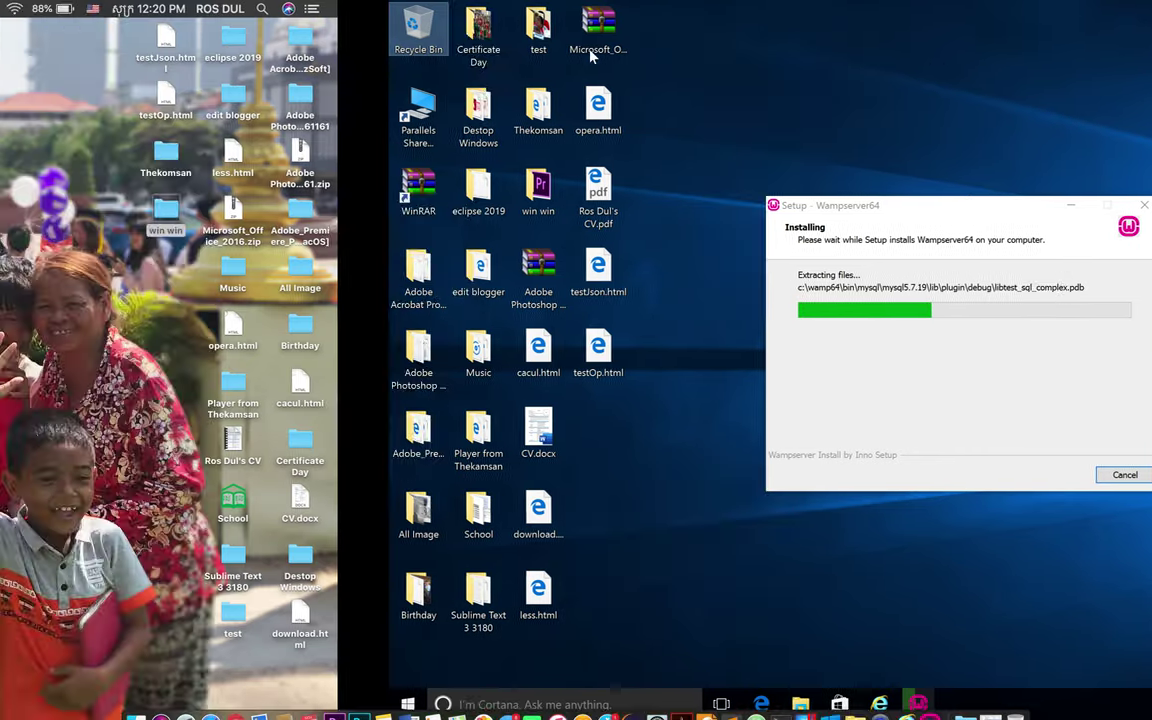
key("ctrl+Right")
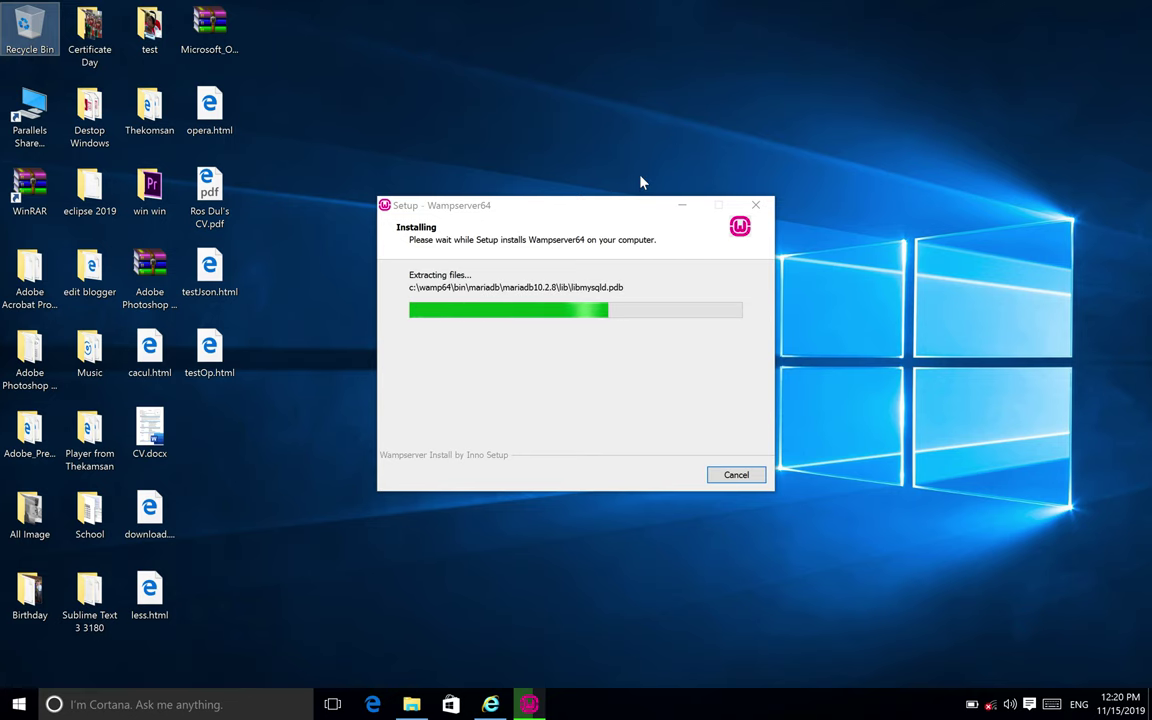
key("ctrl+Left")
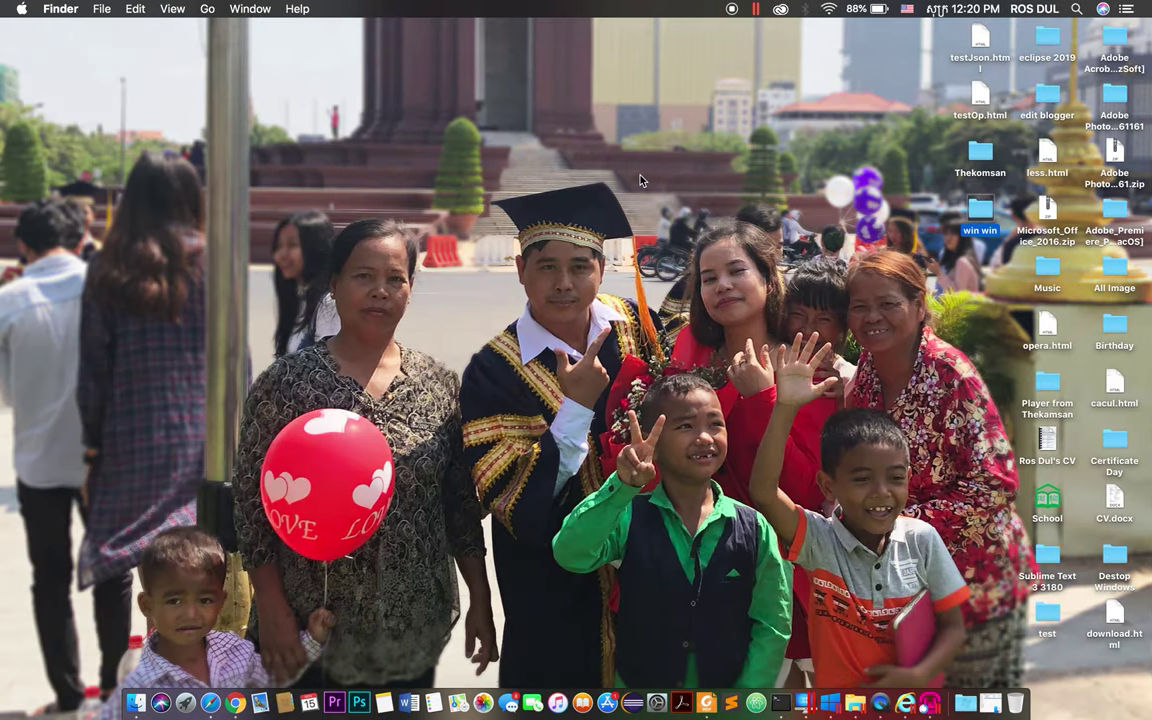
key("ctrl+Right")
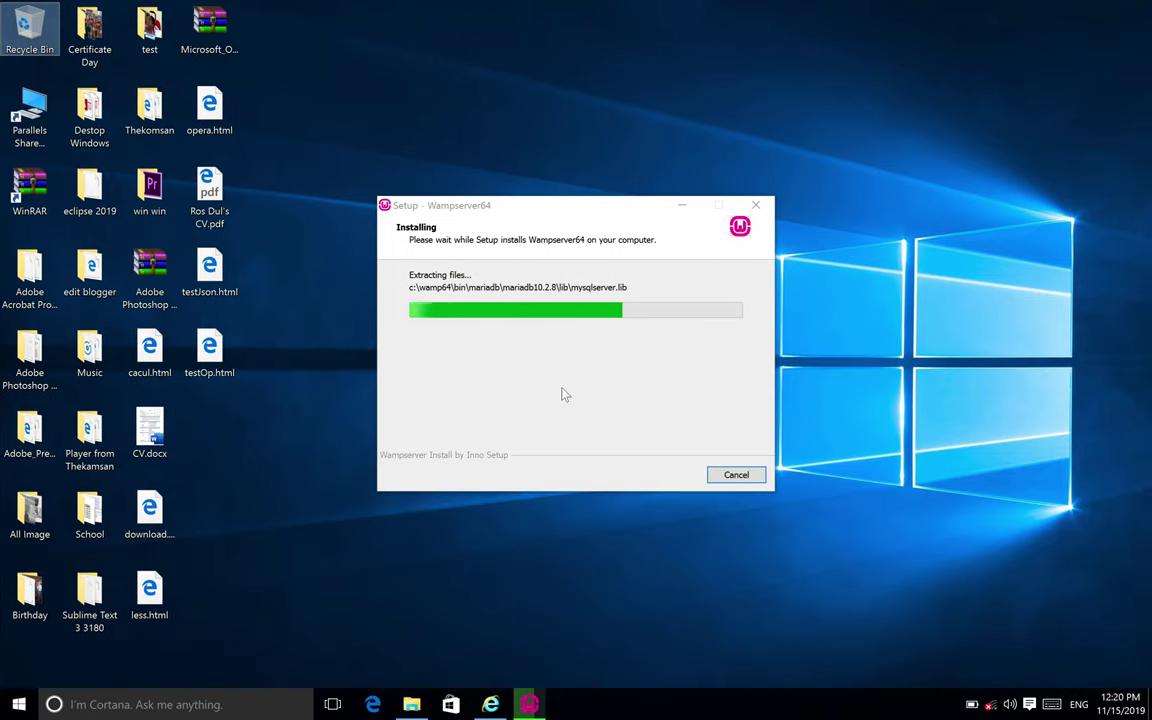
Close the Internet Explorer window showing the WampServer website.
left_click(488, 705)
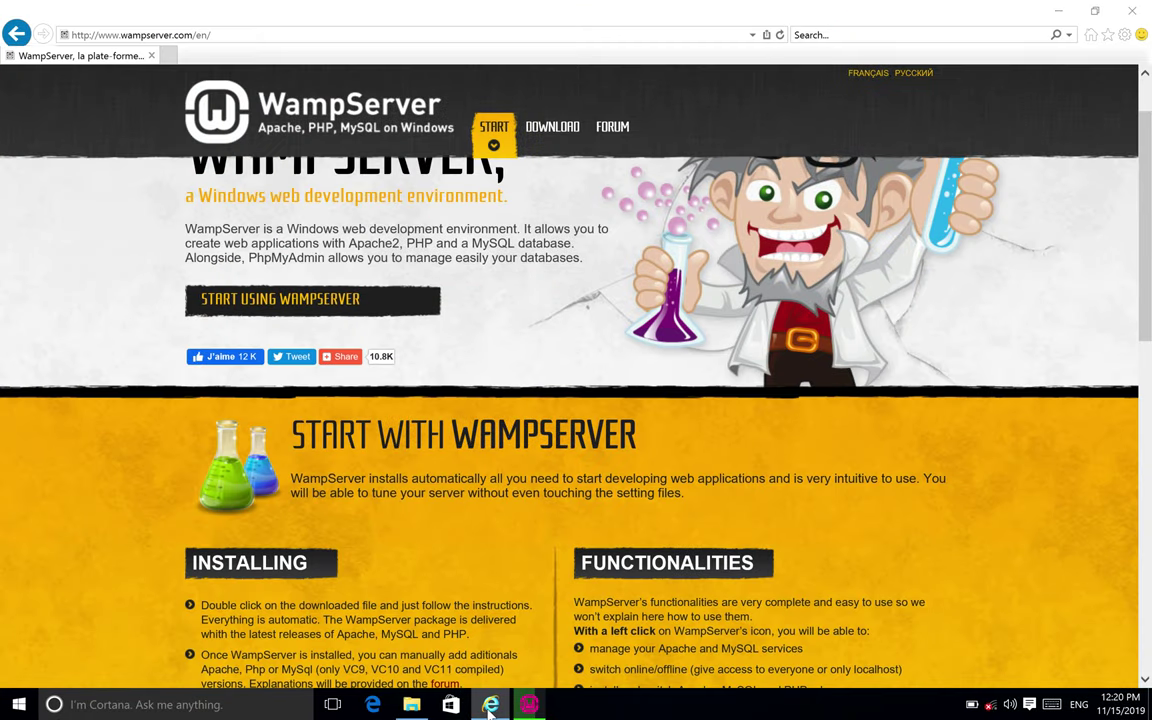
right_click(491, 704)
left_click(485, 676)
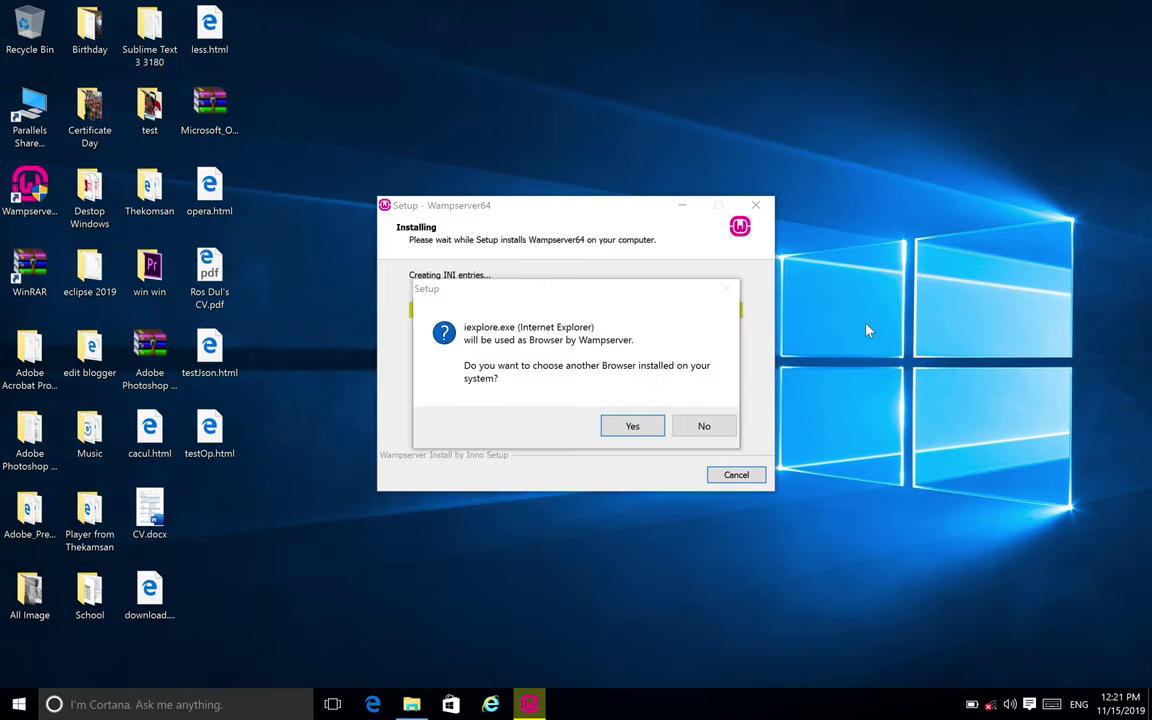
Choose another default browser for Wampserver, selecting ExtExport.exe in the Internet Explorer folder.
left_click(632, 426)
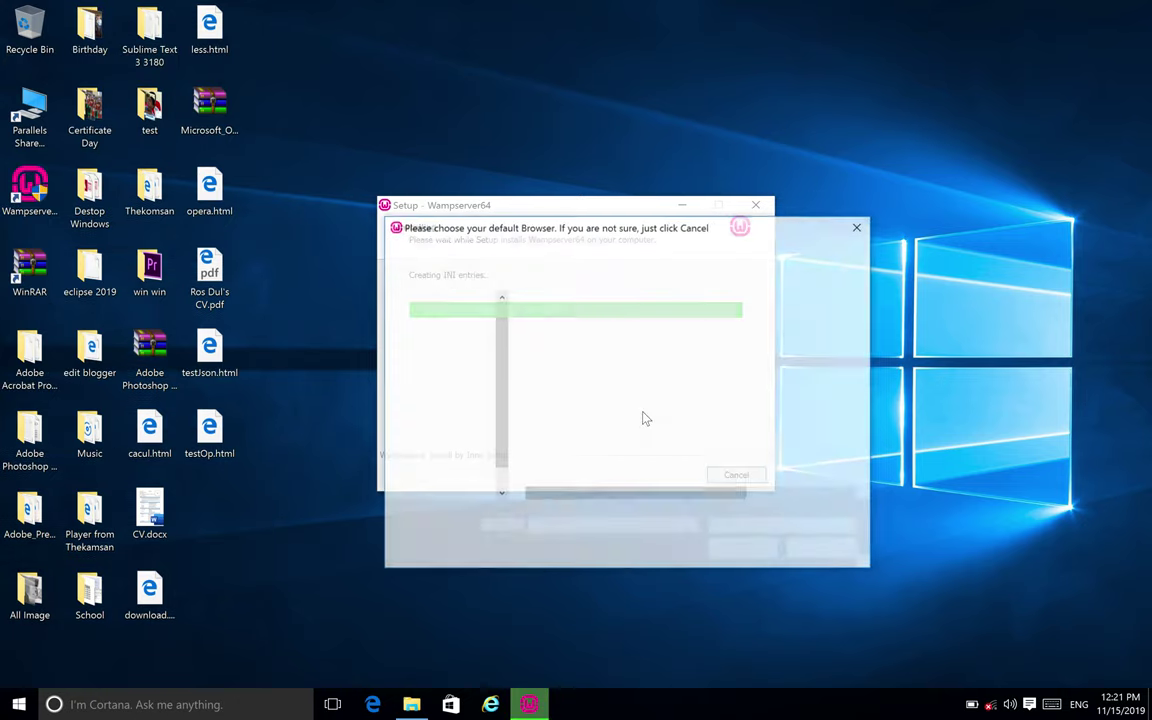
left_click(572, 376)
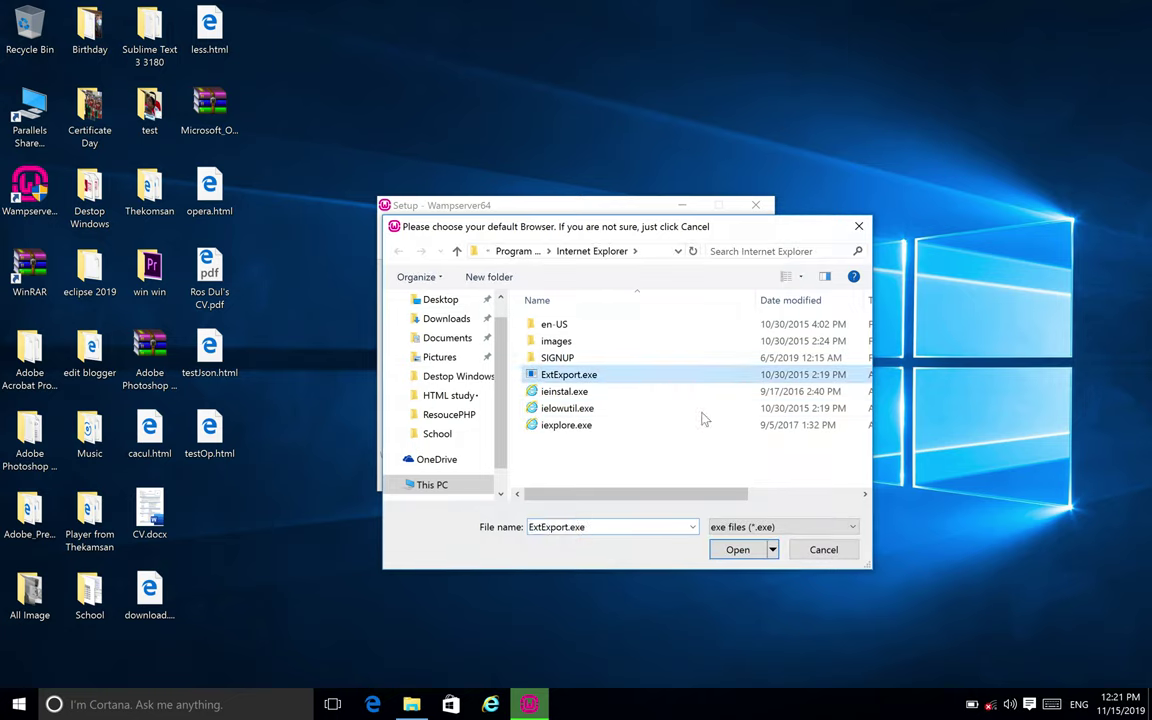
left_click(738, 550)
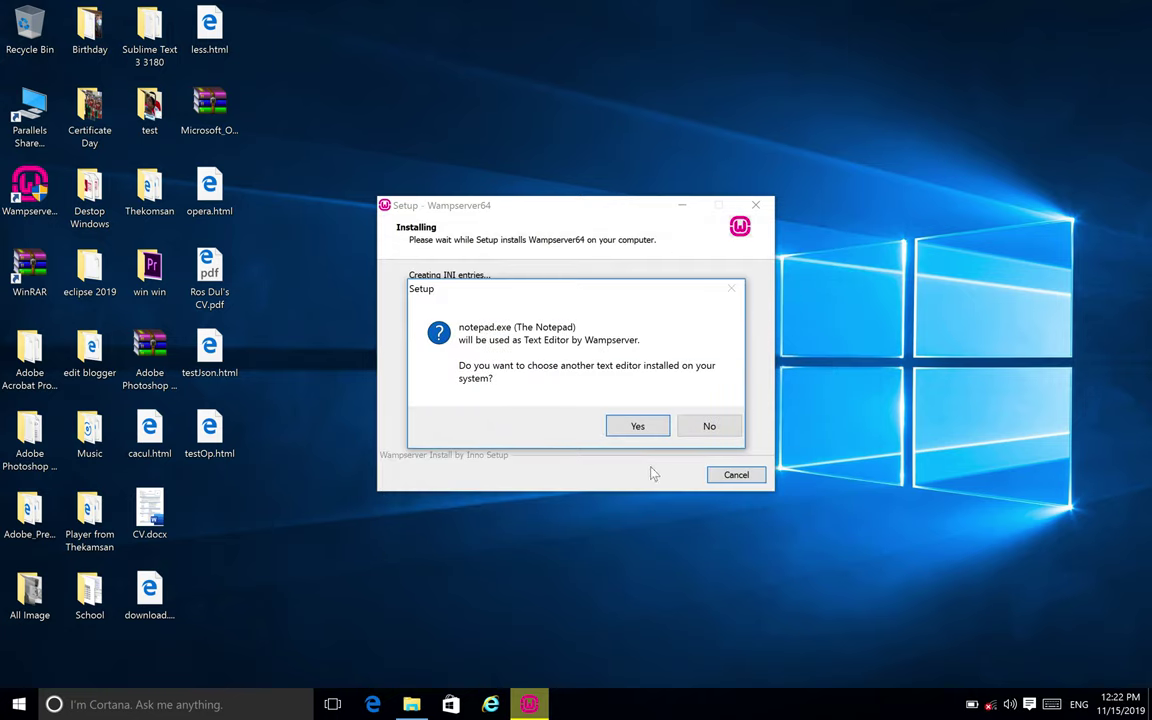
Keep notepad.exe as Wampserver's text editor, continue past the phpMyAdmin information and finish the setup wizard.
left_click(652, 426)
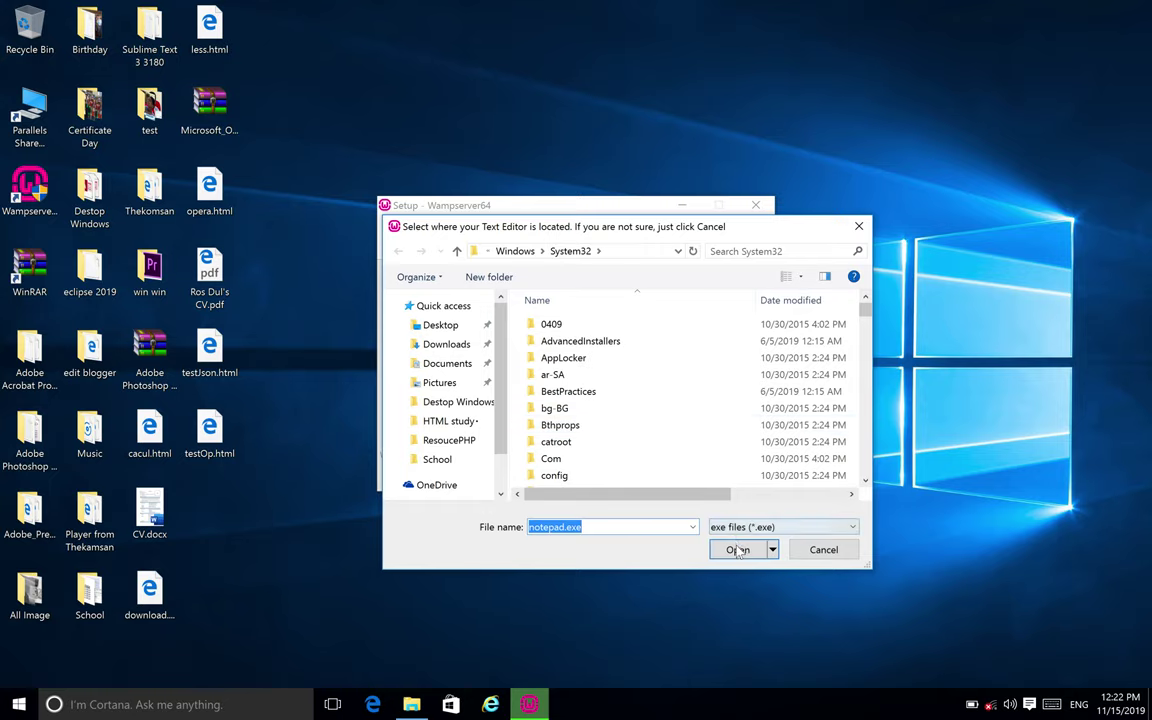
left_click(823, 550)
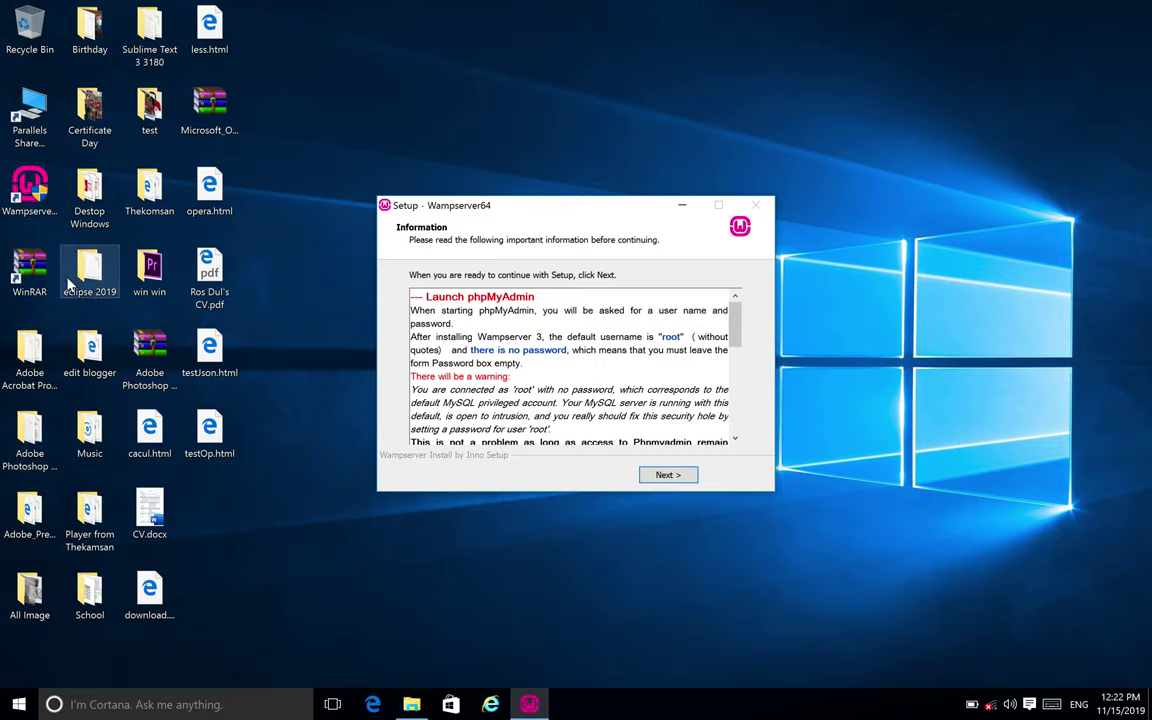
left_click(671, 476)
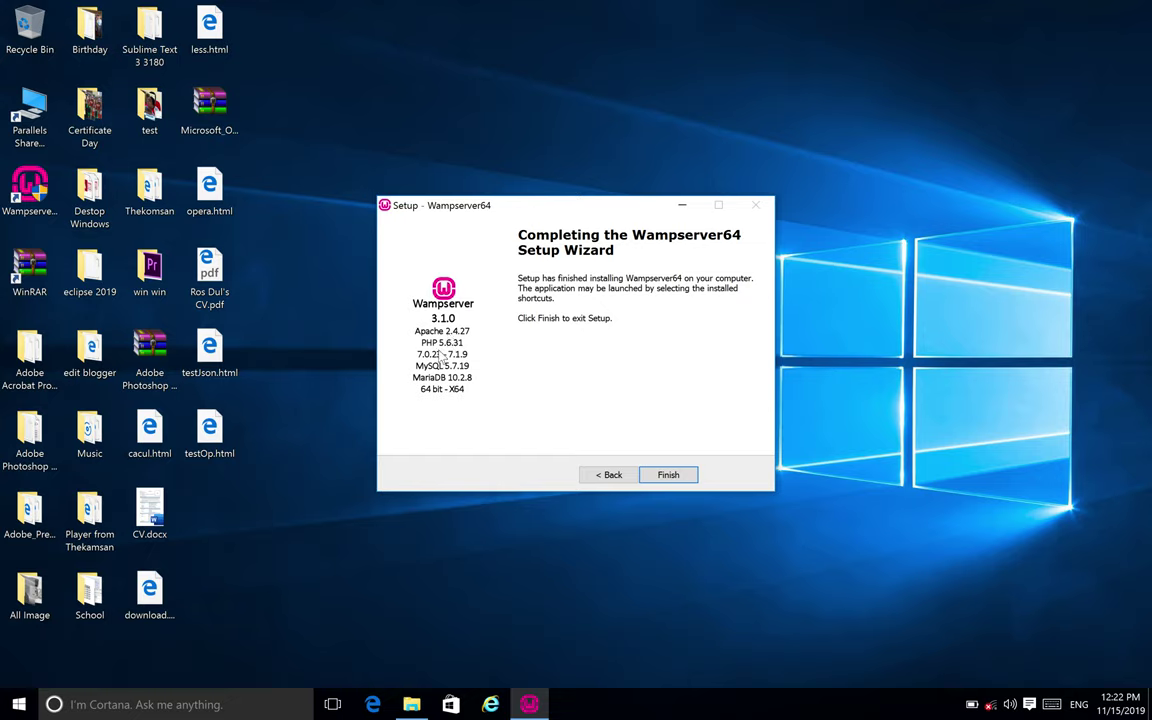
left_click(668, 474)
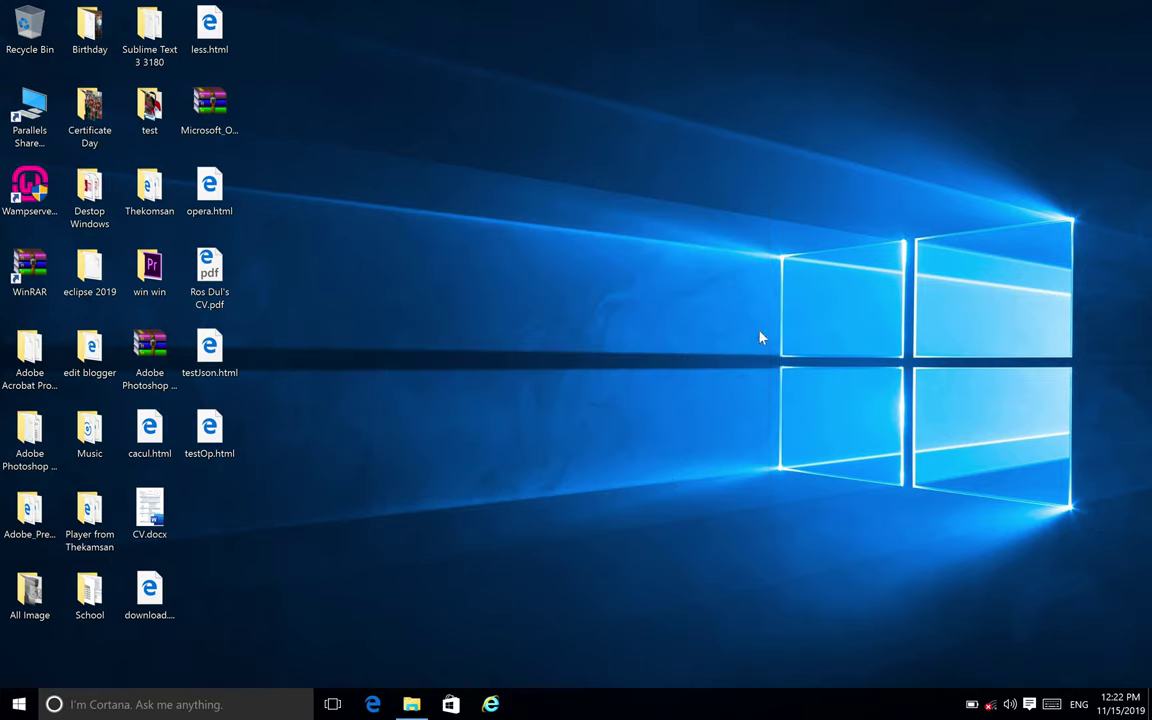
Launch Wampserver64 from the desktop and allow wampmanager.exe to make changes to the PC.
double_click(36, 190)
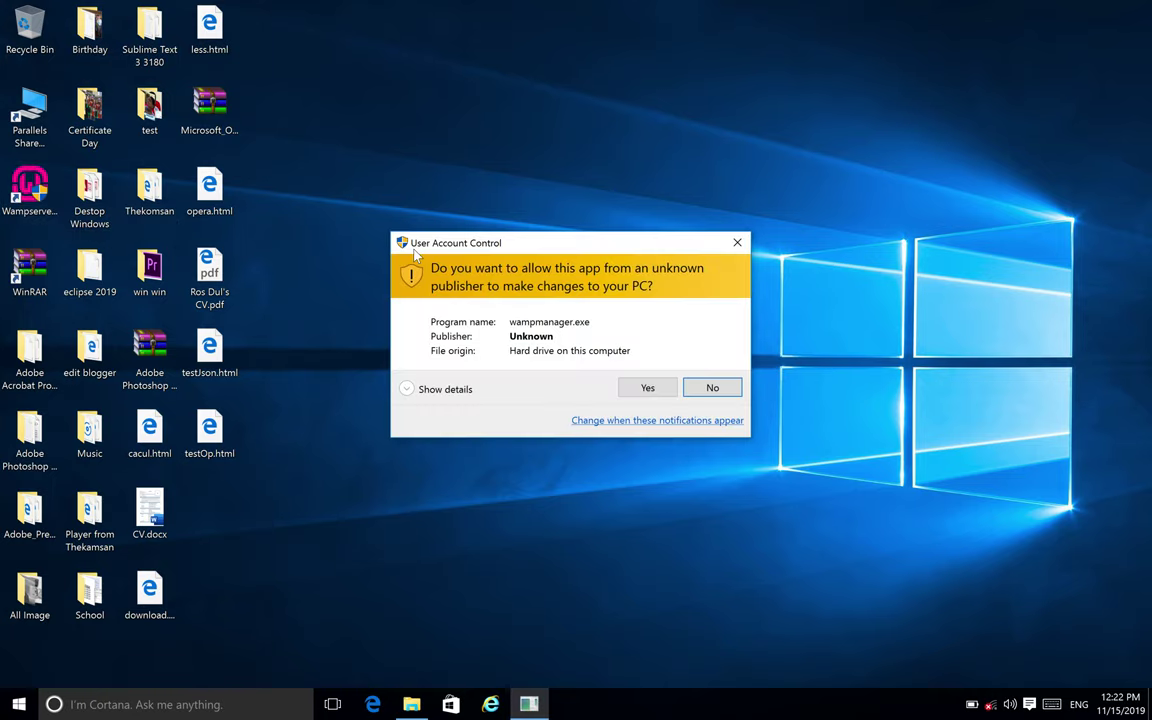
left_click(668, 390)
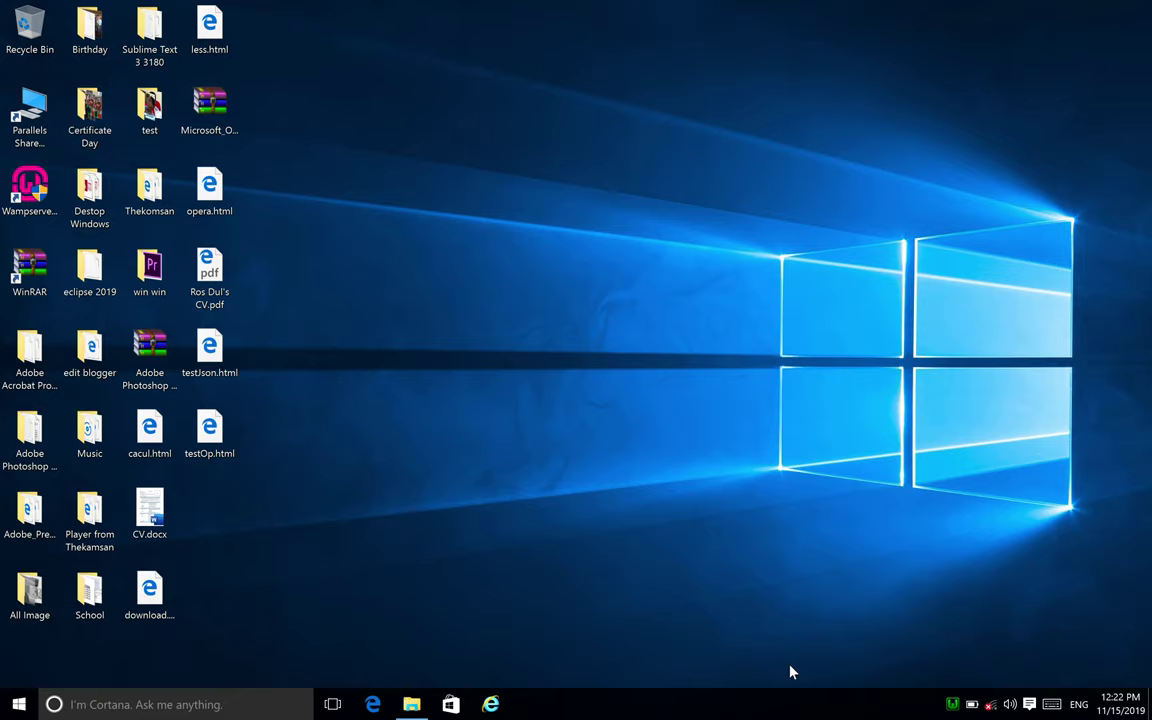
Examine the WampServer menu with its tools and services from the notification area, and close it.
left_click(953, 706)
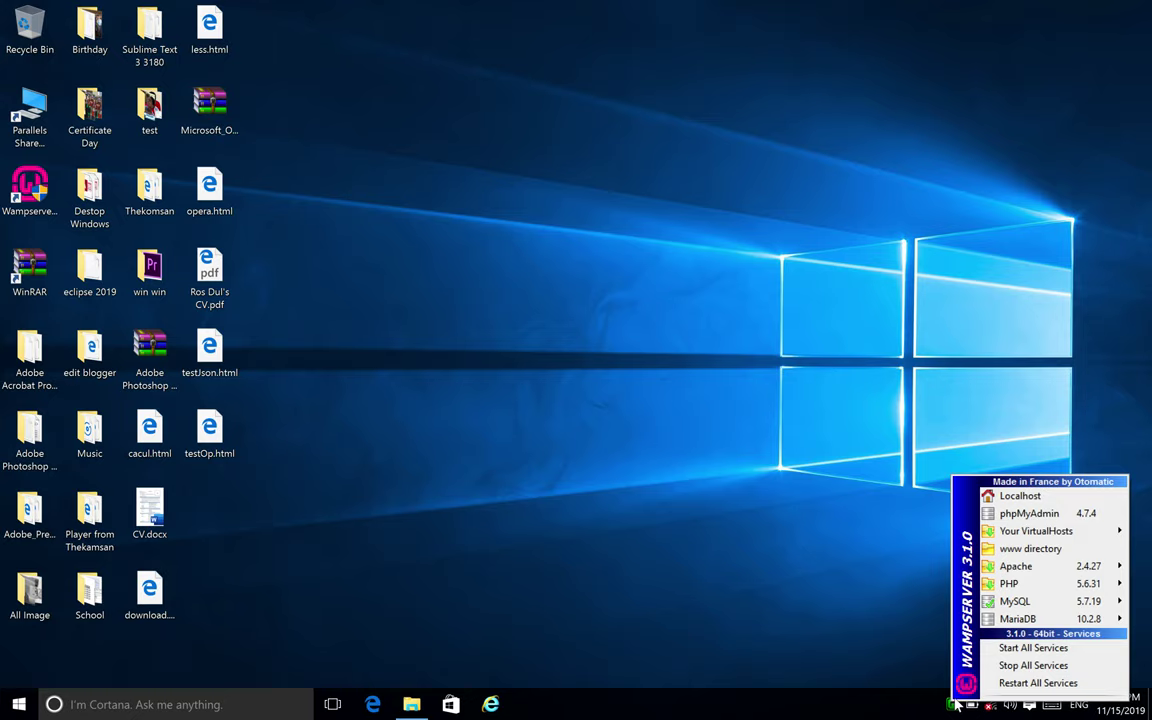
left_click(905, 663)
left_click(955, 705)
left_click(858, 466)
Switch to Internet Explorer, load localhost and look through the WampServer homepage.
left_click(484, 701)
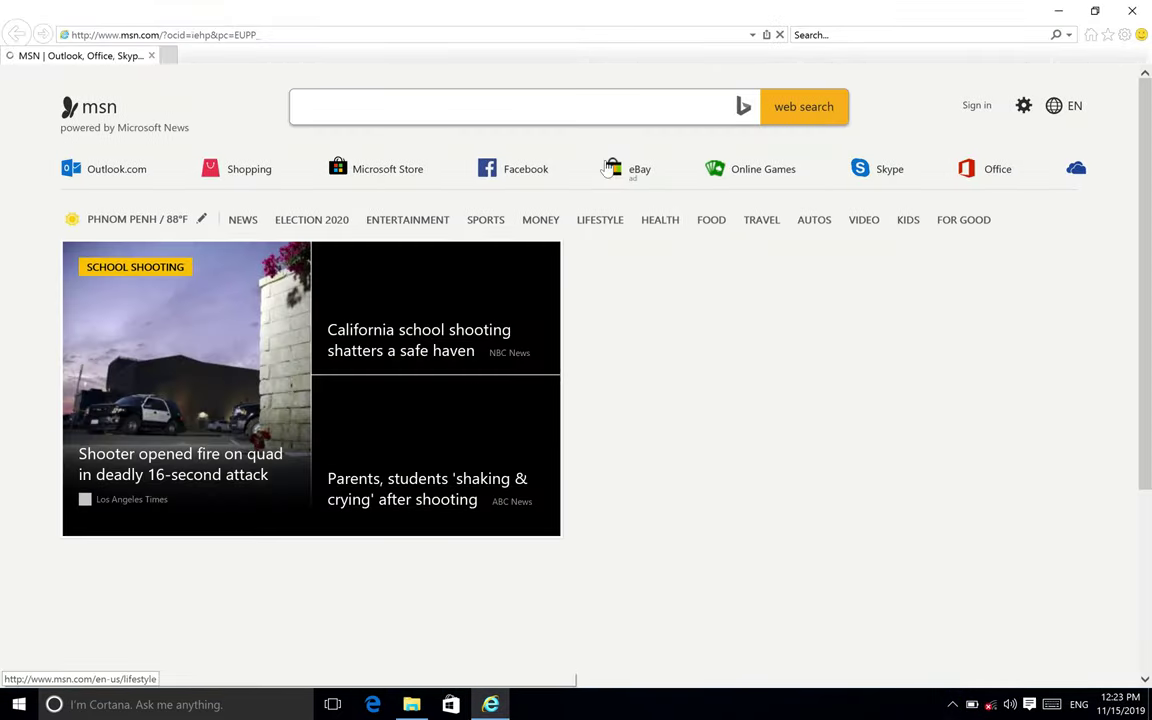
left_click(599, 34)
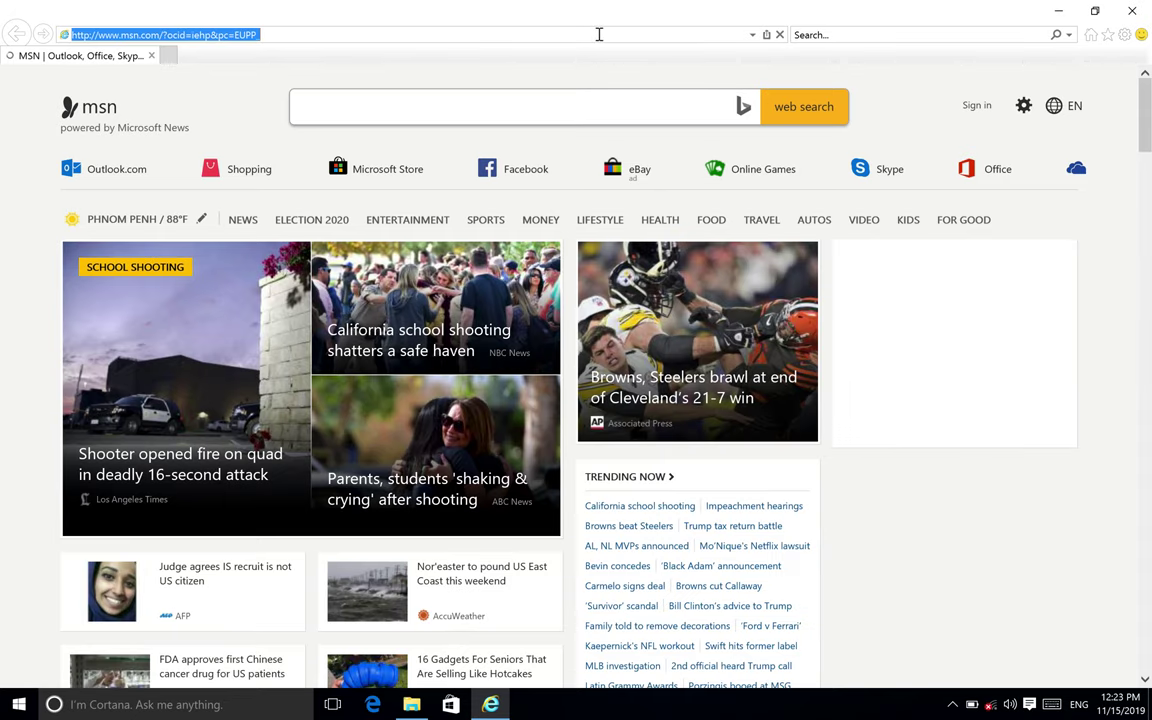
type("lo")
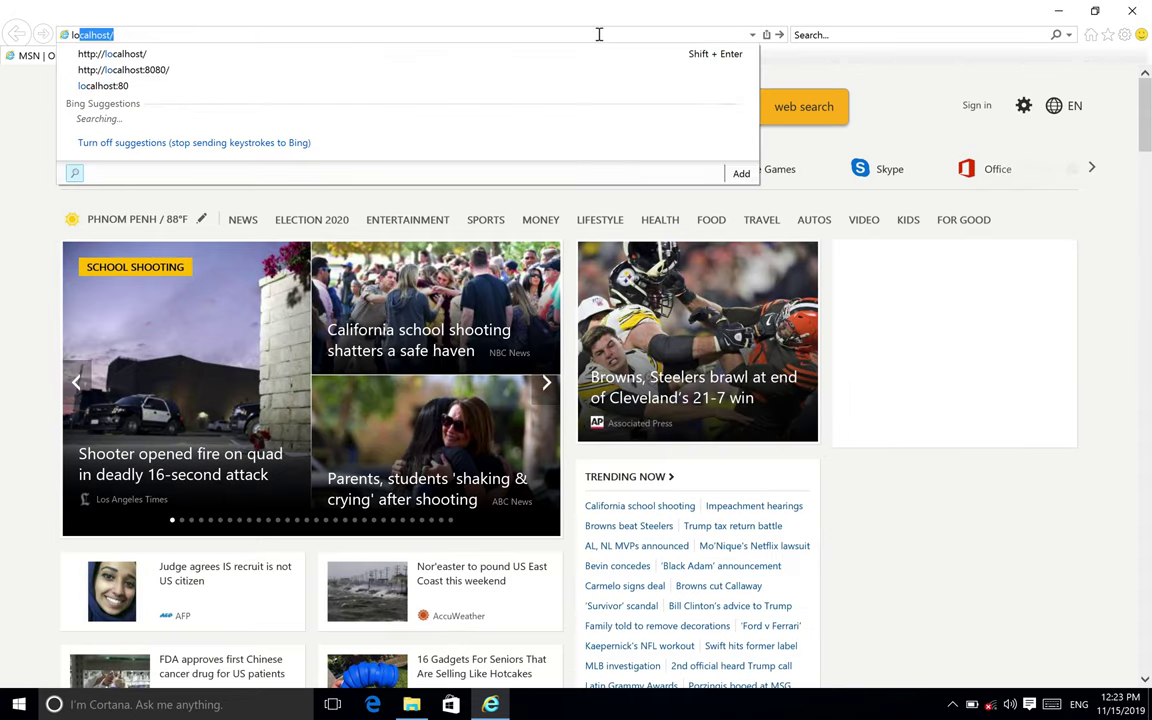
key("Return")
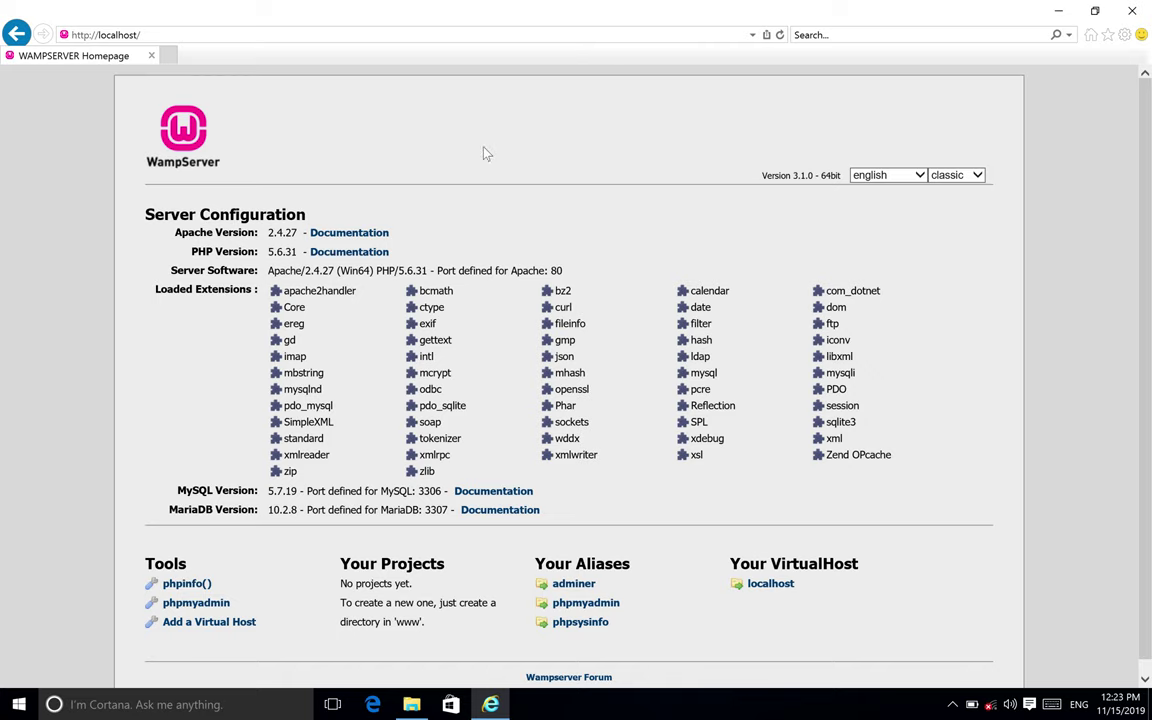
scroll(480, 155, "down", 1)
scroll(658, 332, "down", 1)
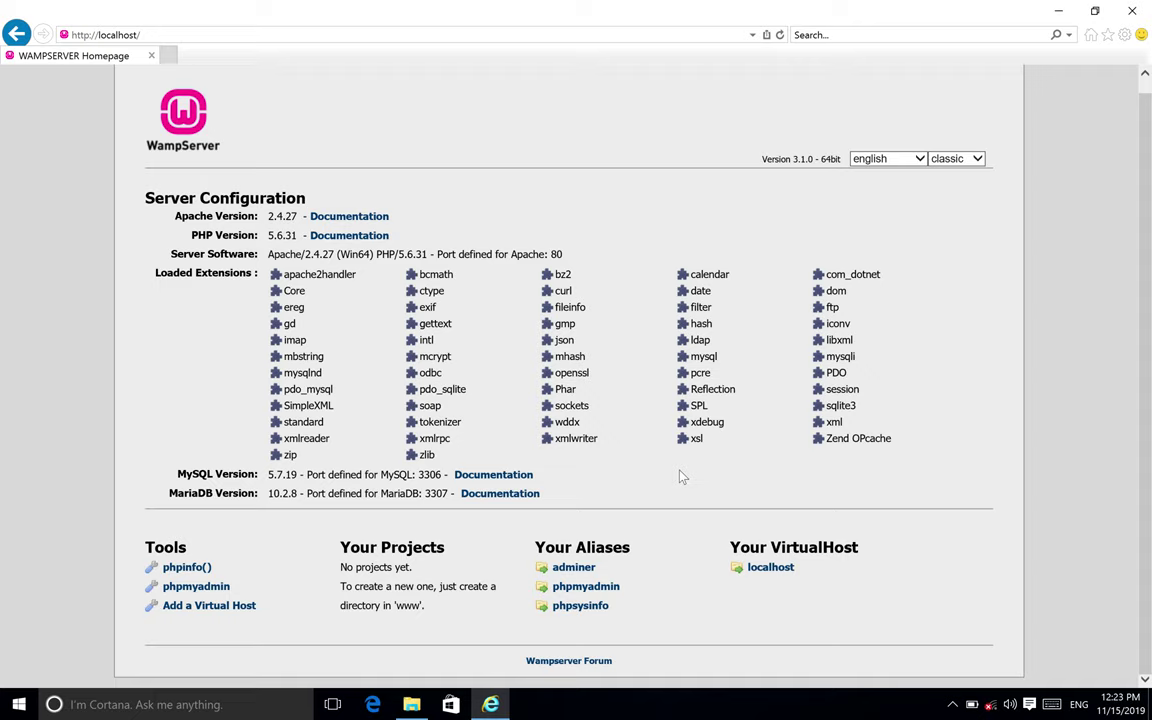
Minimize the browser window and refresh the desktop.
left_click(1055, 10)
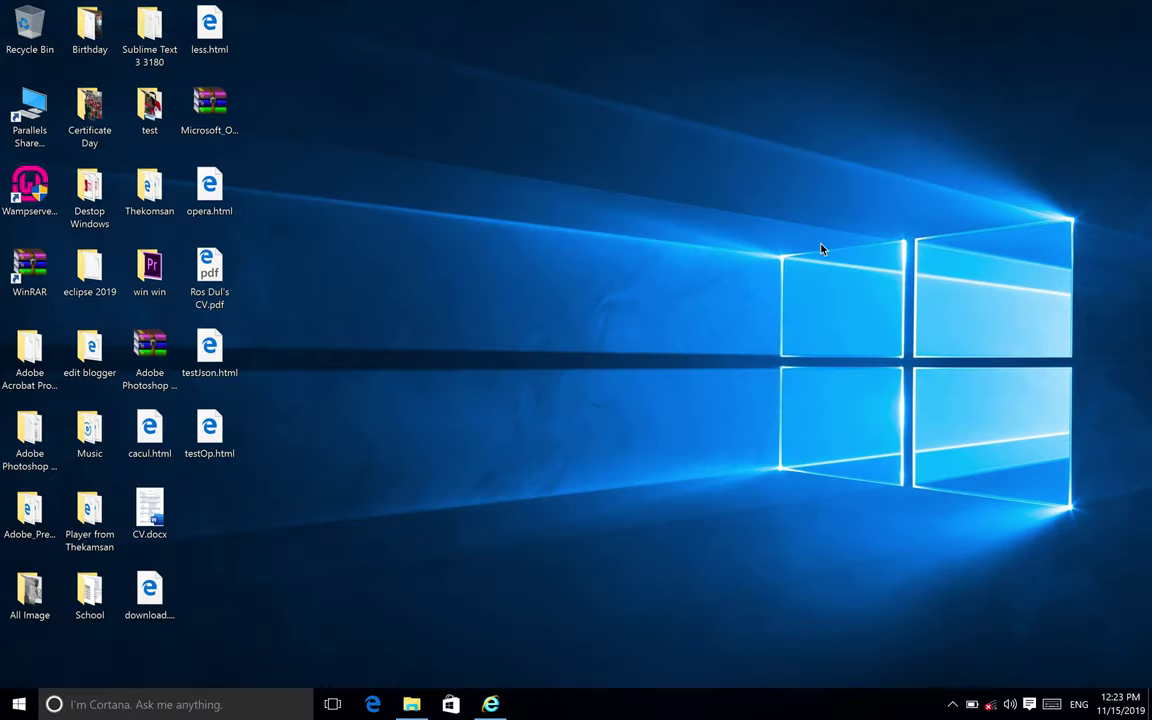
right_click(593, 157)
left_click(648, 204)
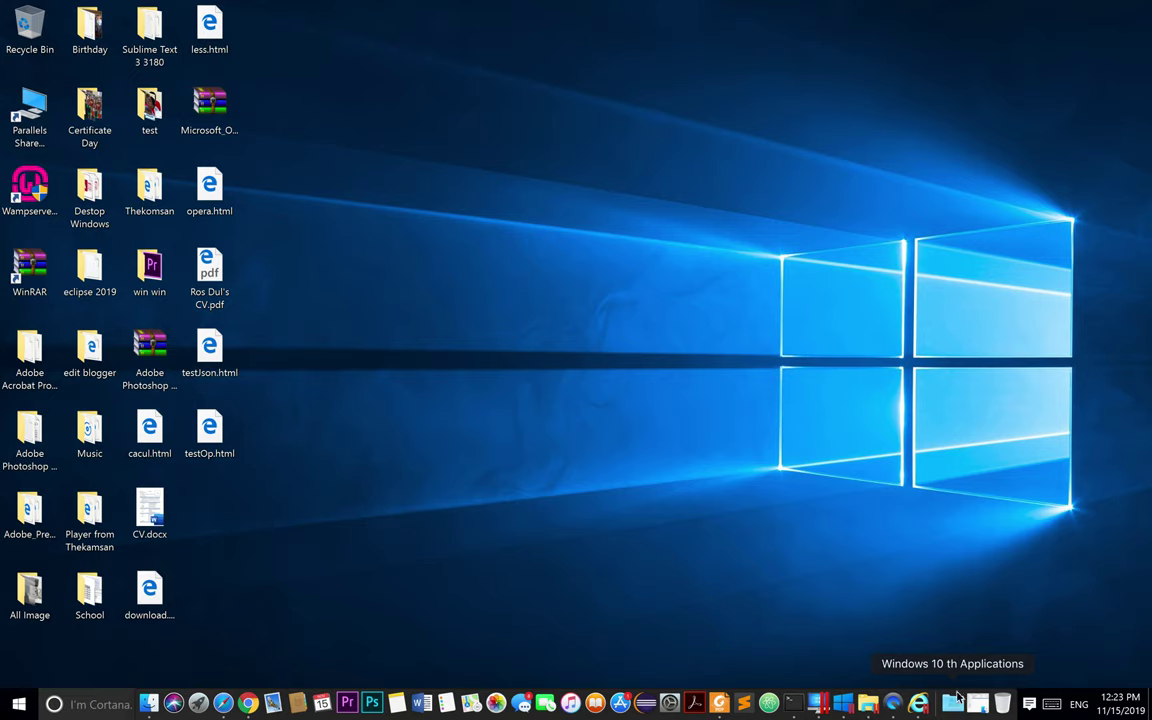
Reveal the hidden notification icons and open the WampServer 3.1.0 menu.
mouse_move(952, 704)
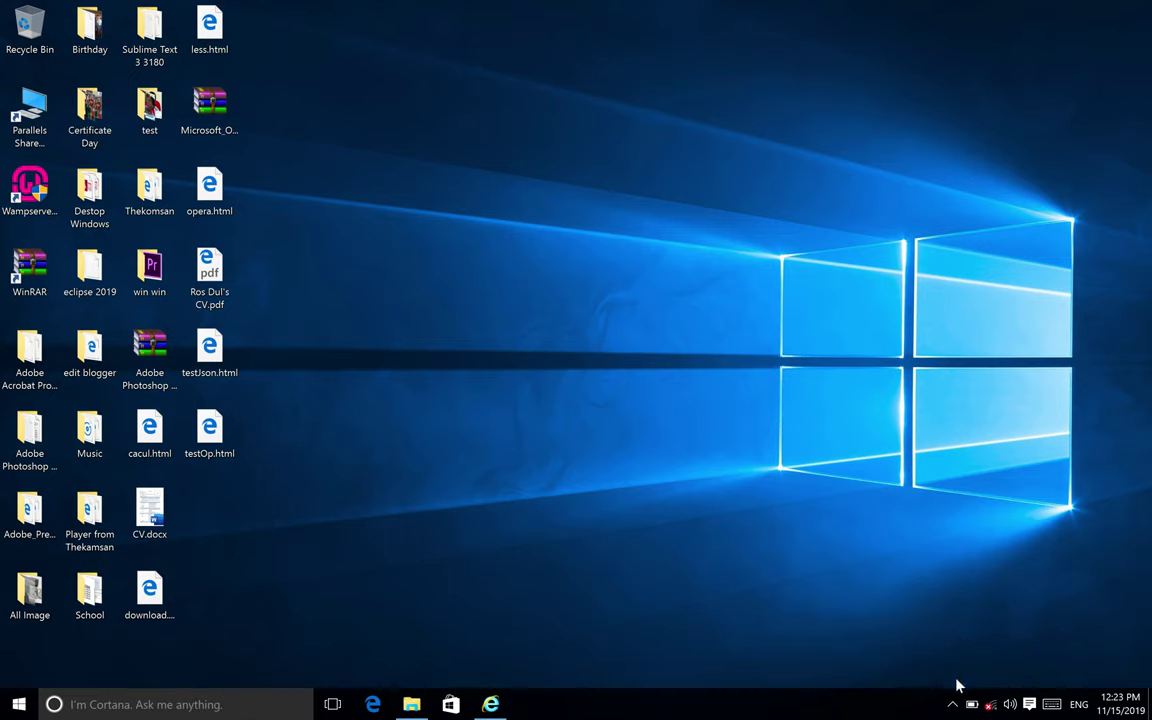
left_click(953, 706)
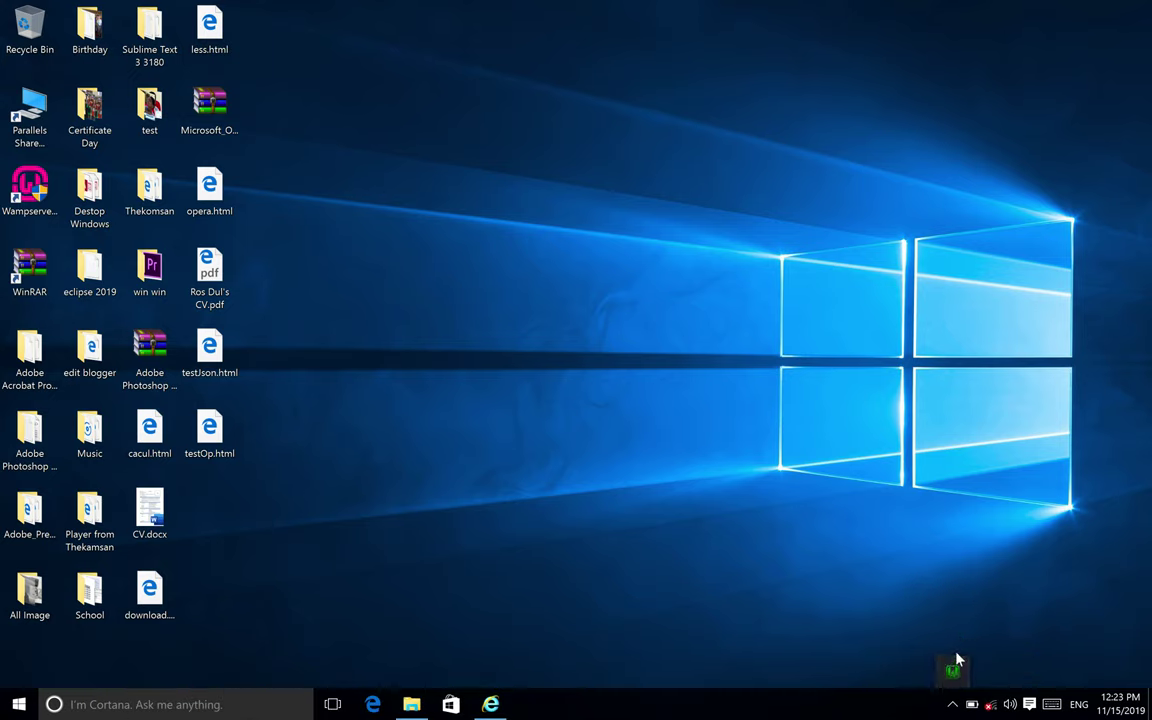
left_click(953, 672)
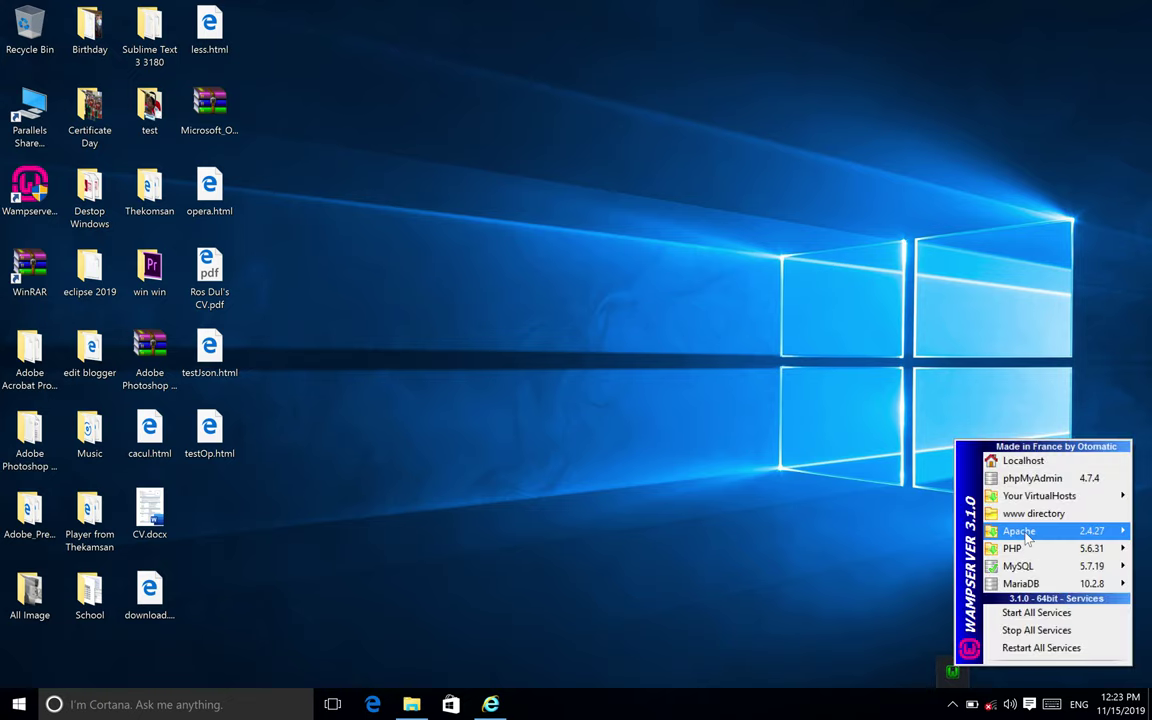
Open Apache's httpd.conf from the WampServer menu, maximize it, look through its opening sections and minimize it.
mouse_move(1025, 534)
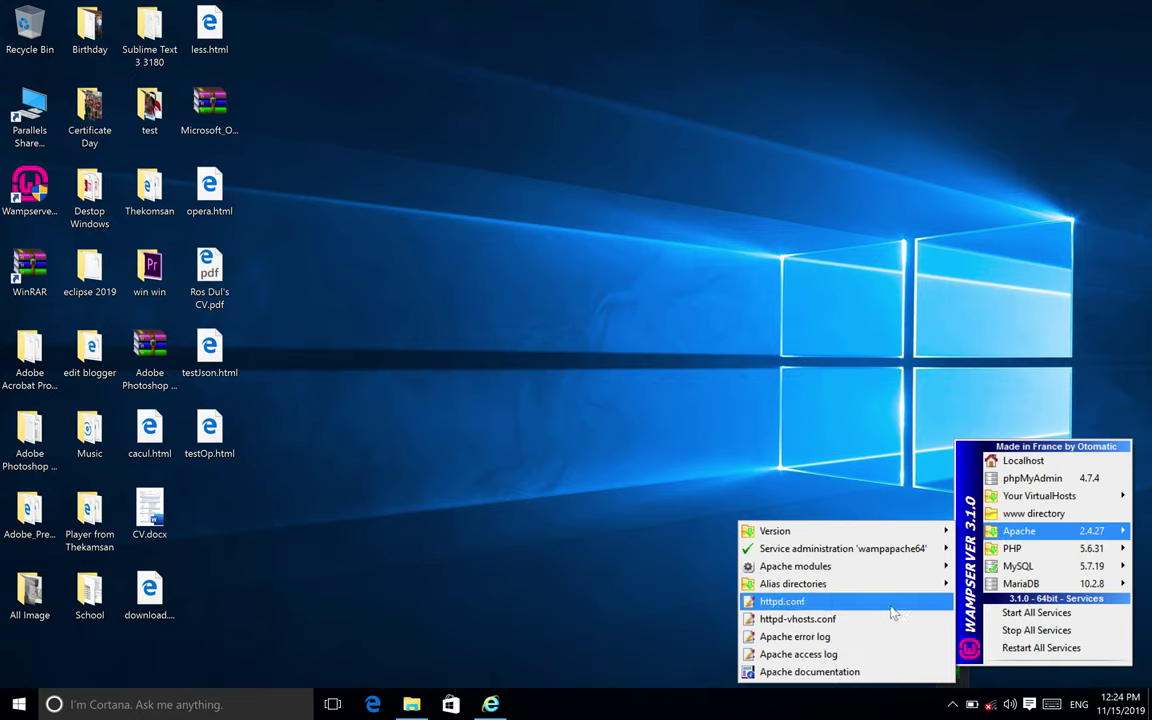
left_click(812, 603)
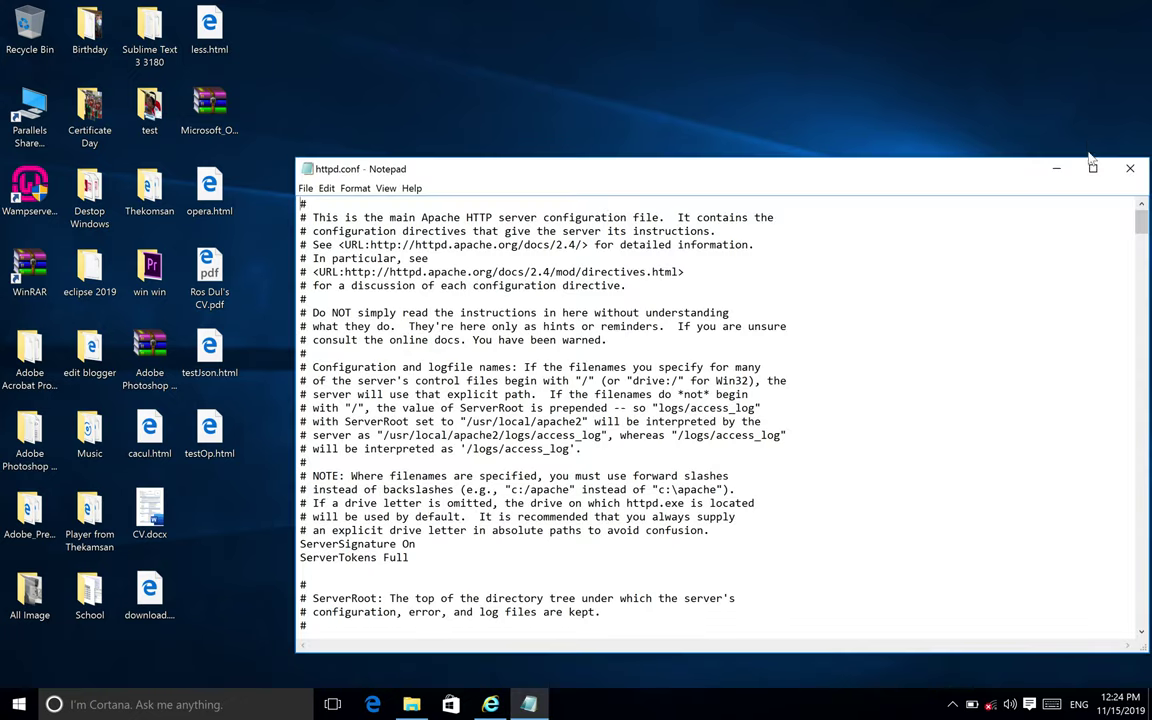
double_click(802, 166)
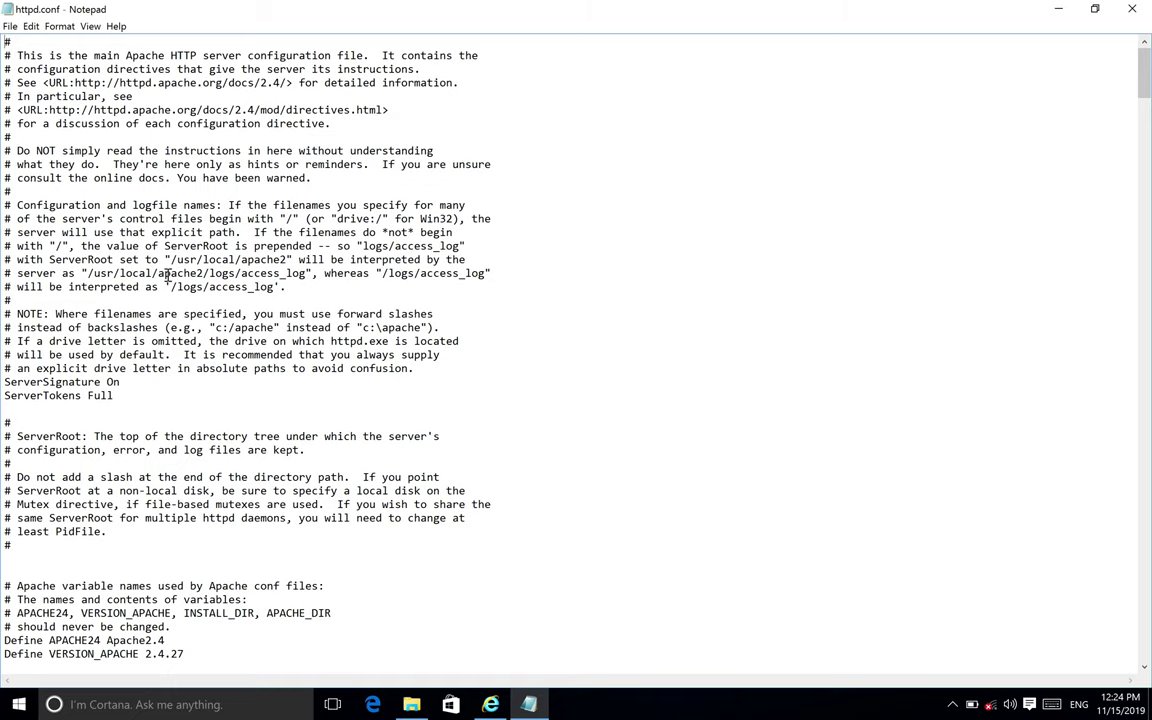
scroll(167, 275, "down", 8)
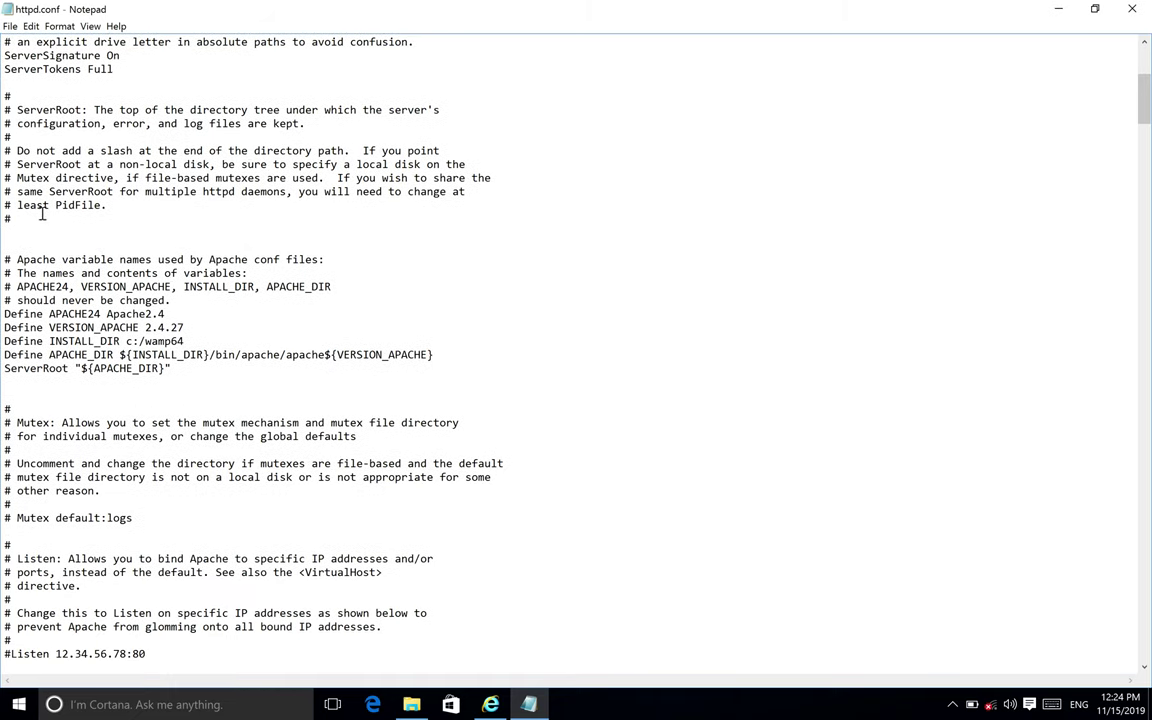
scroll(20, 195, "down", 1)
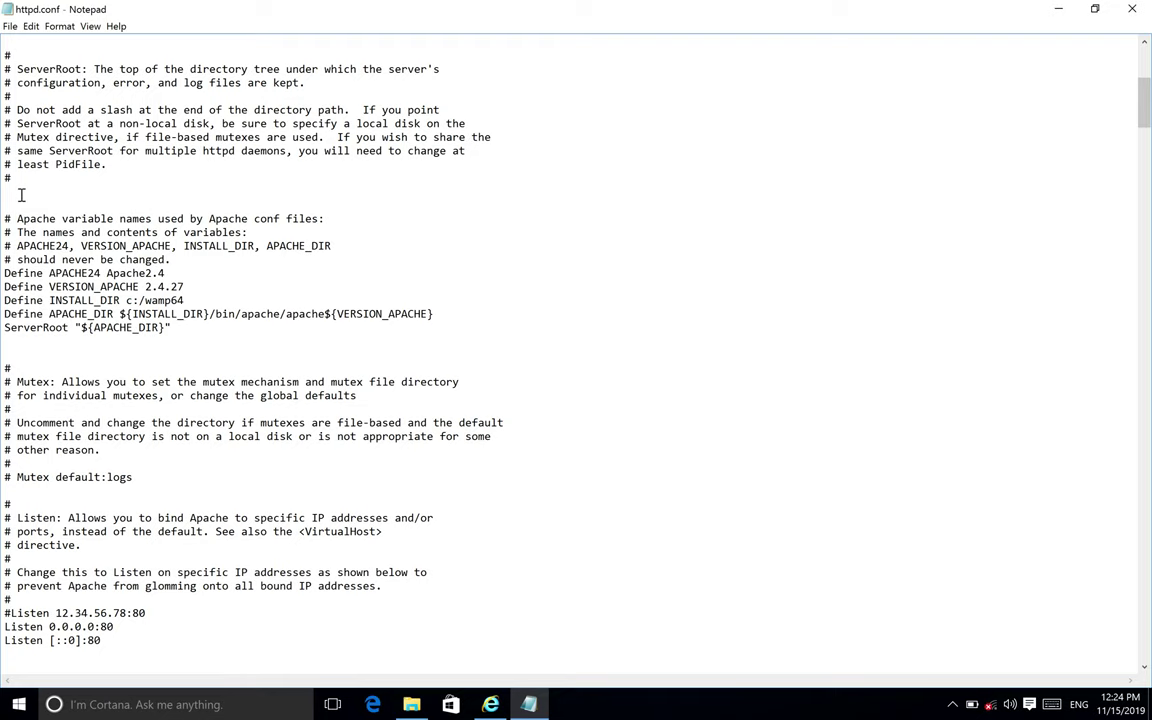
scroll(20, 195, "up", 9)
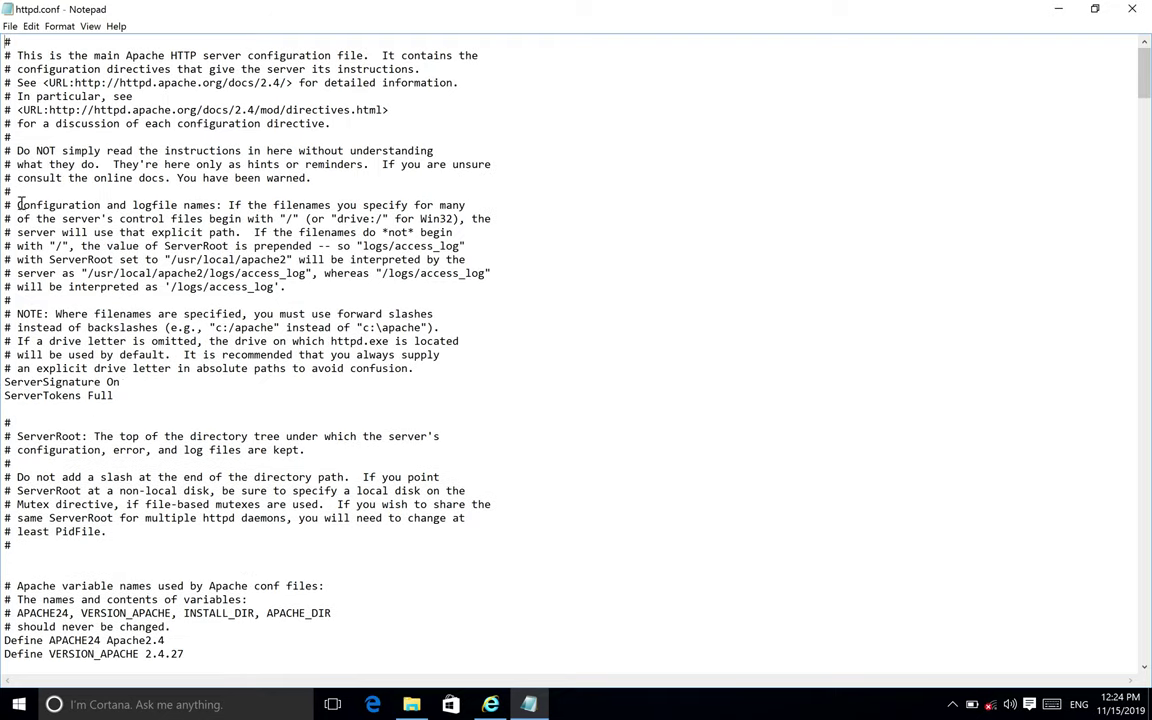
left_click(1056, 7)
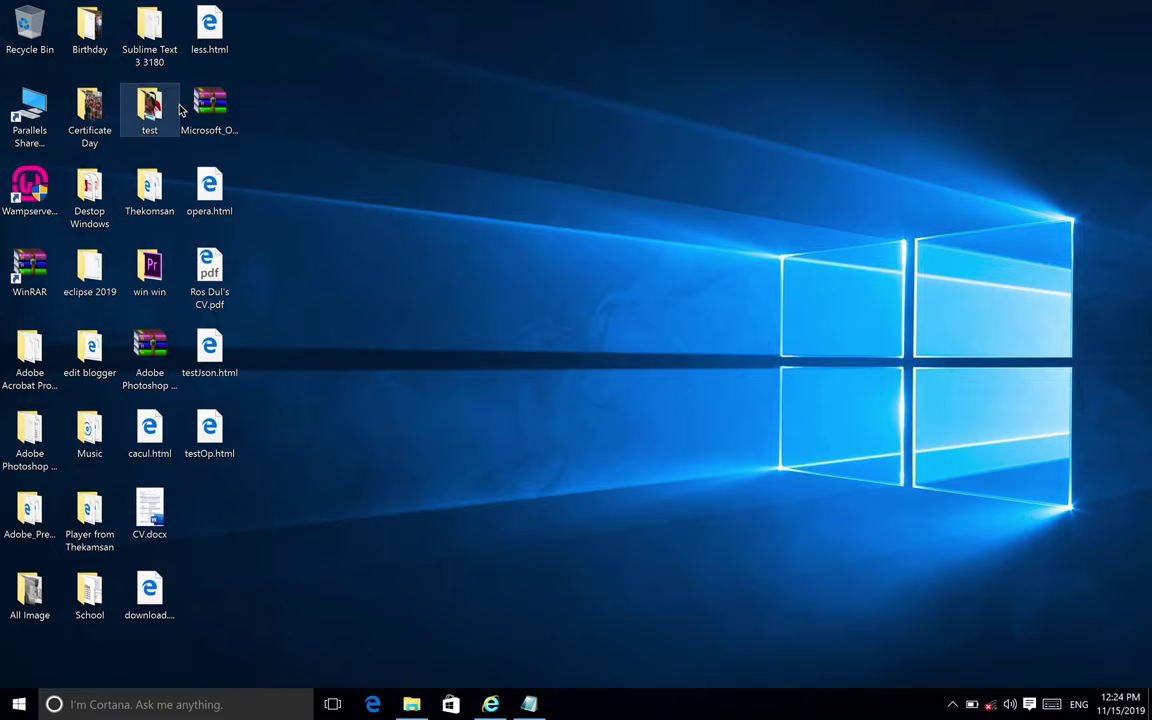
Open a file browser window and go to the ResoucePHP folder on Local Disk (C:).
double_click(38, 112)
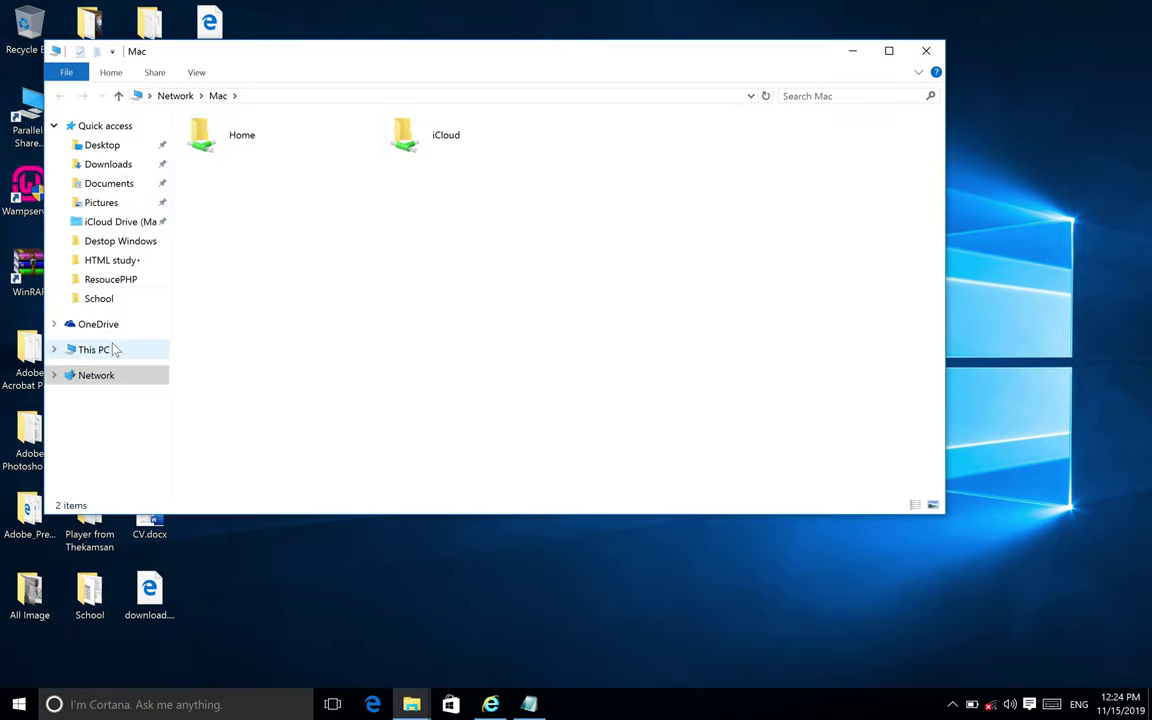
left_click(115, 349)
left_click(305, 282)
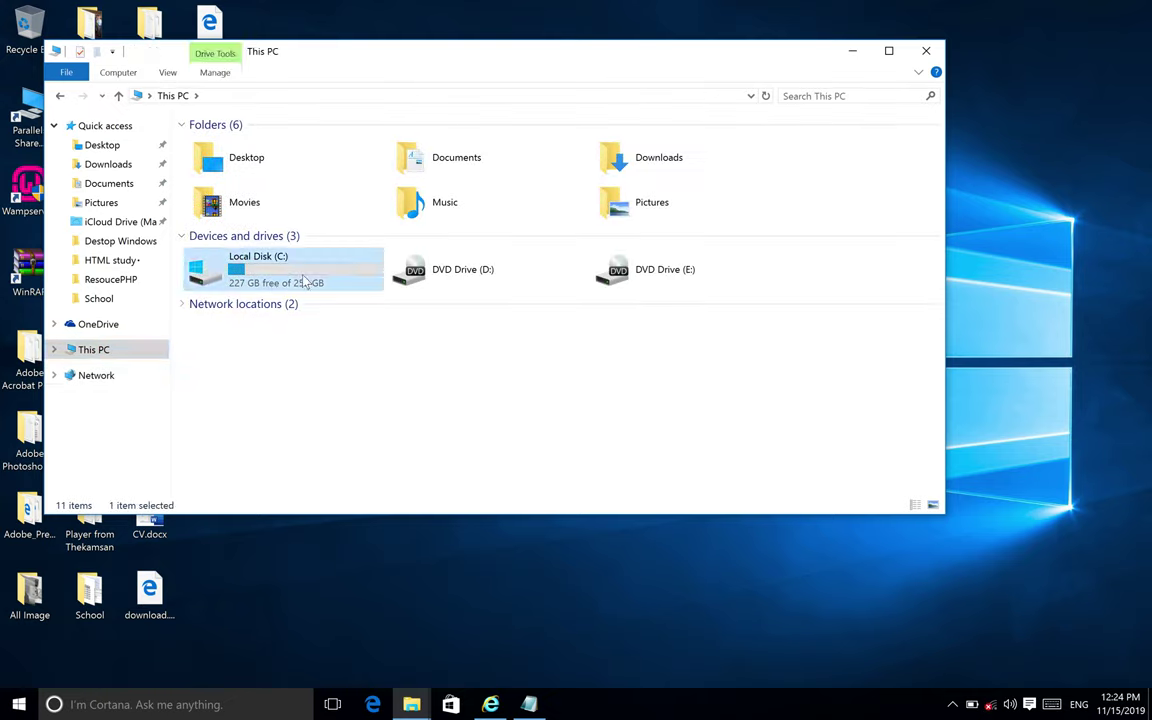
double_click(305, 282)
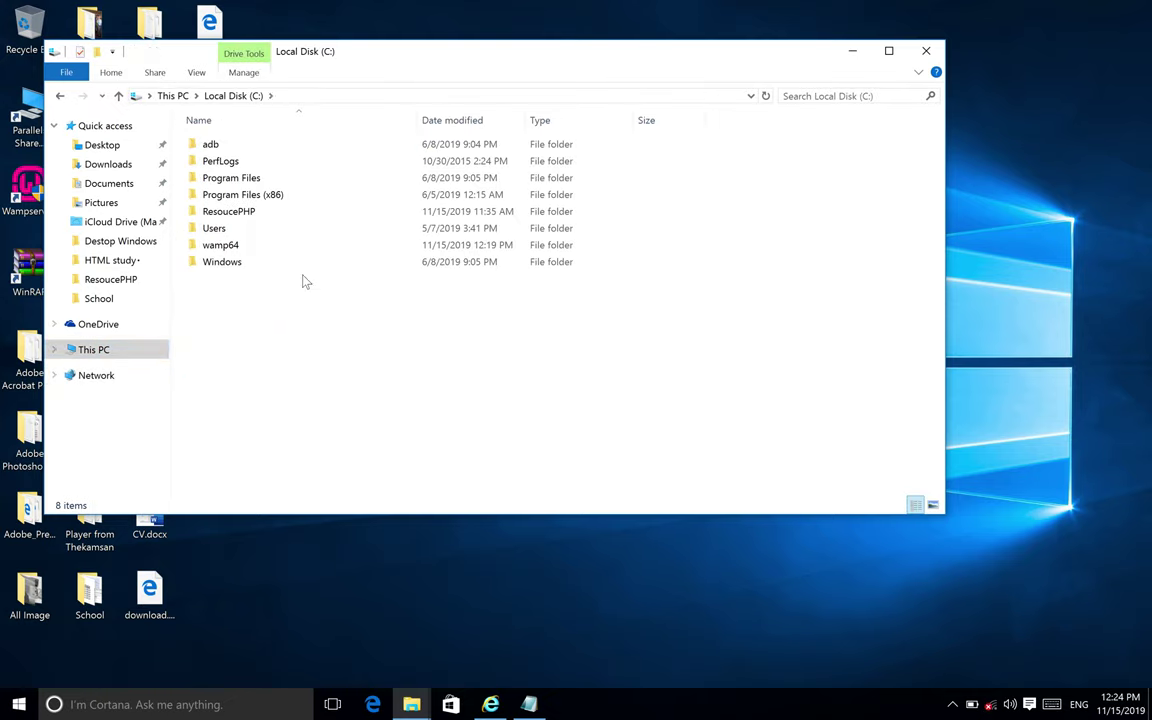
double_click(237, 217)
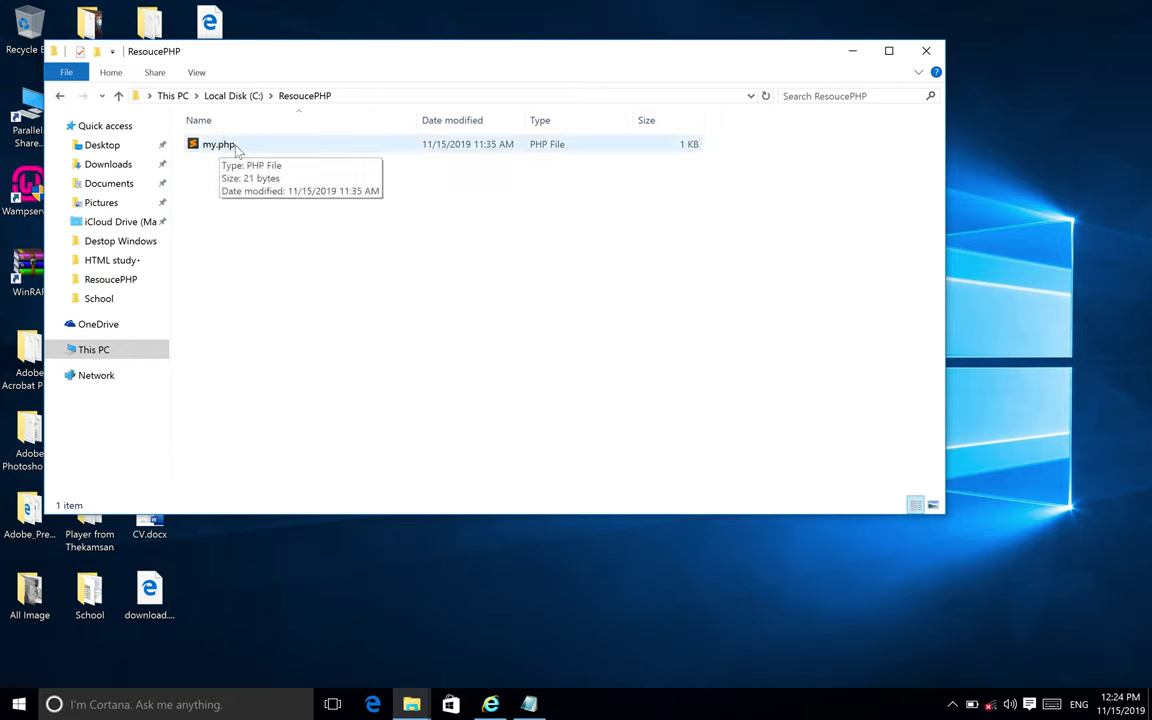
Copy the full path of the ResoucePHP folder, C:\ResoucePHP.
left_click(369, 96)
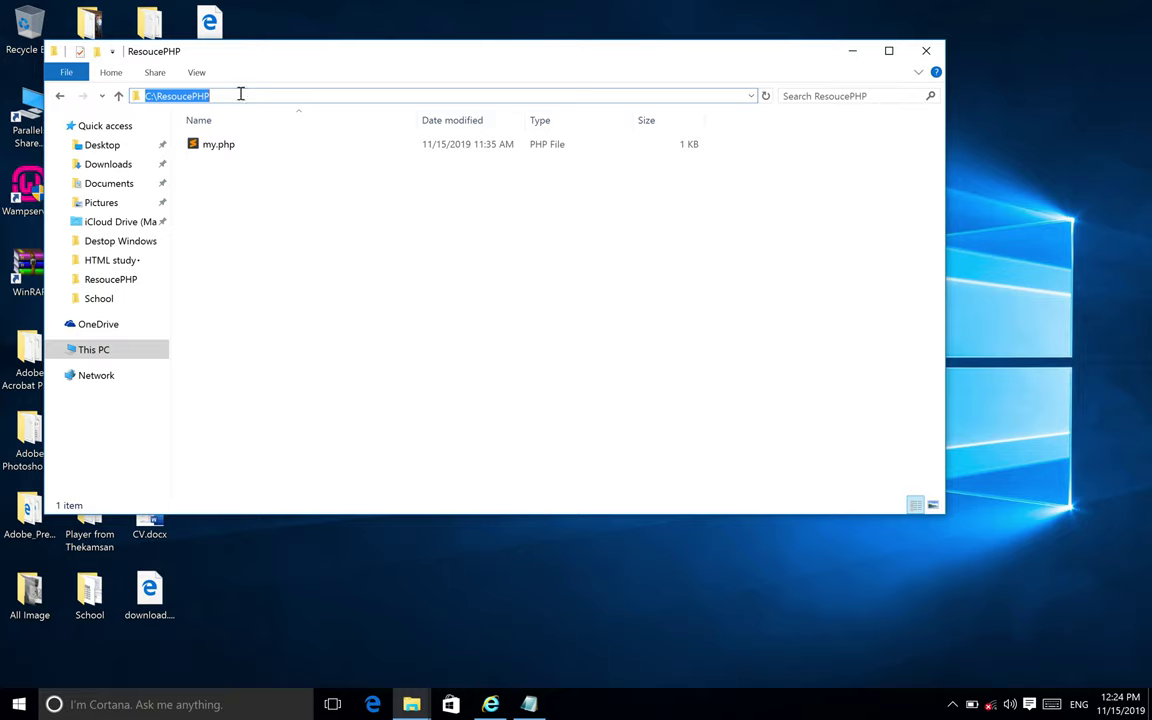
right_click(195, 96)
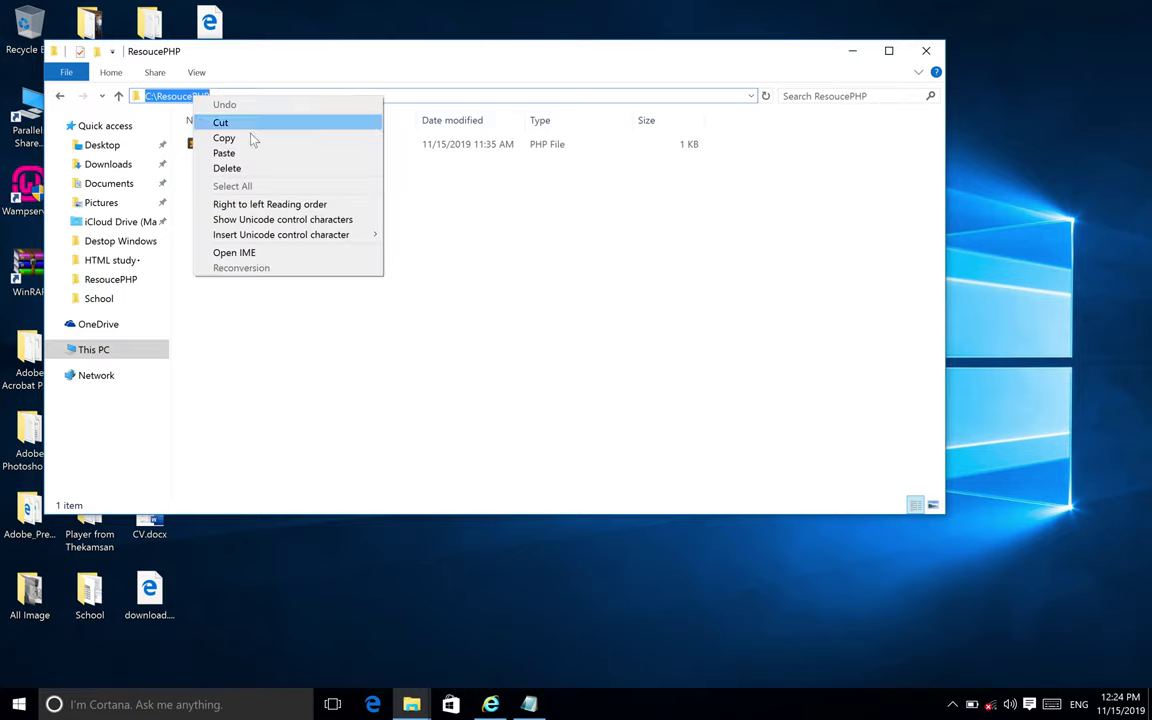
left_click(226, 126)
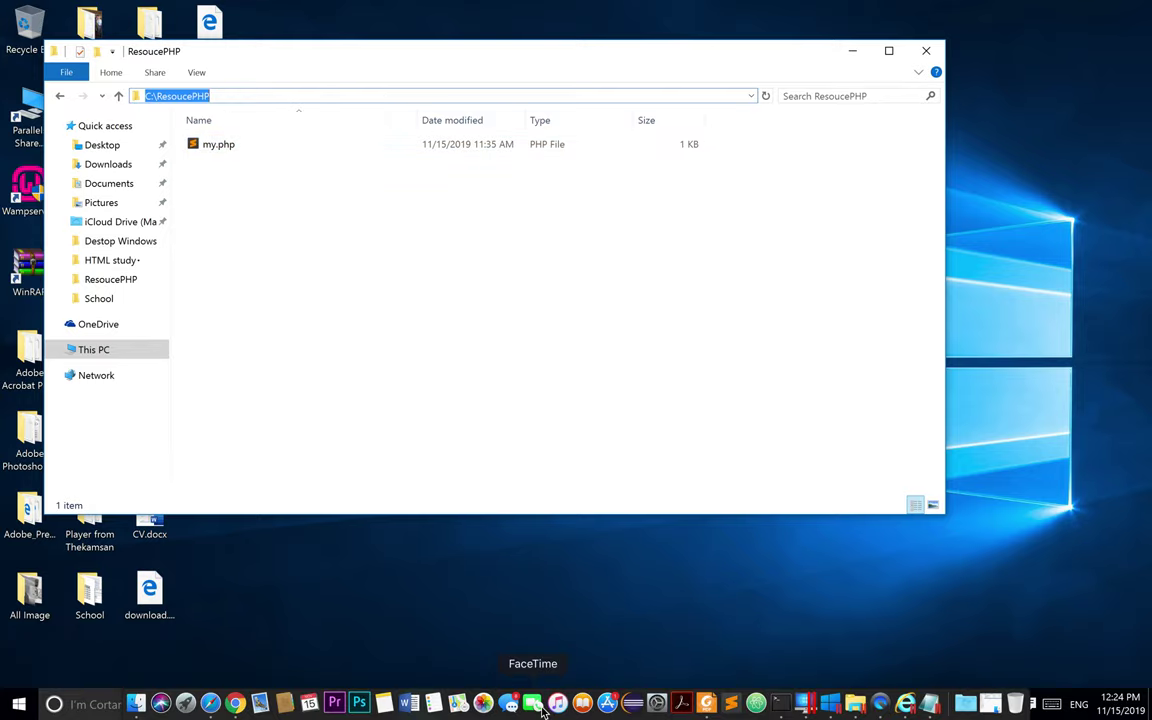
Return to httpd.conf, locate the DocumentRoot and the www Directory lines below it, and highlight both lines.
left_click(530, 704)
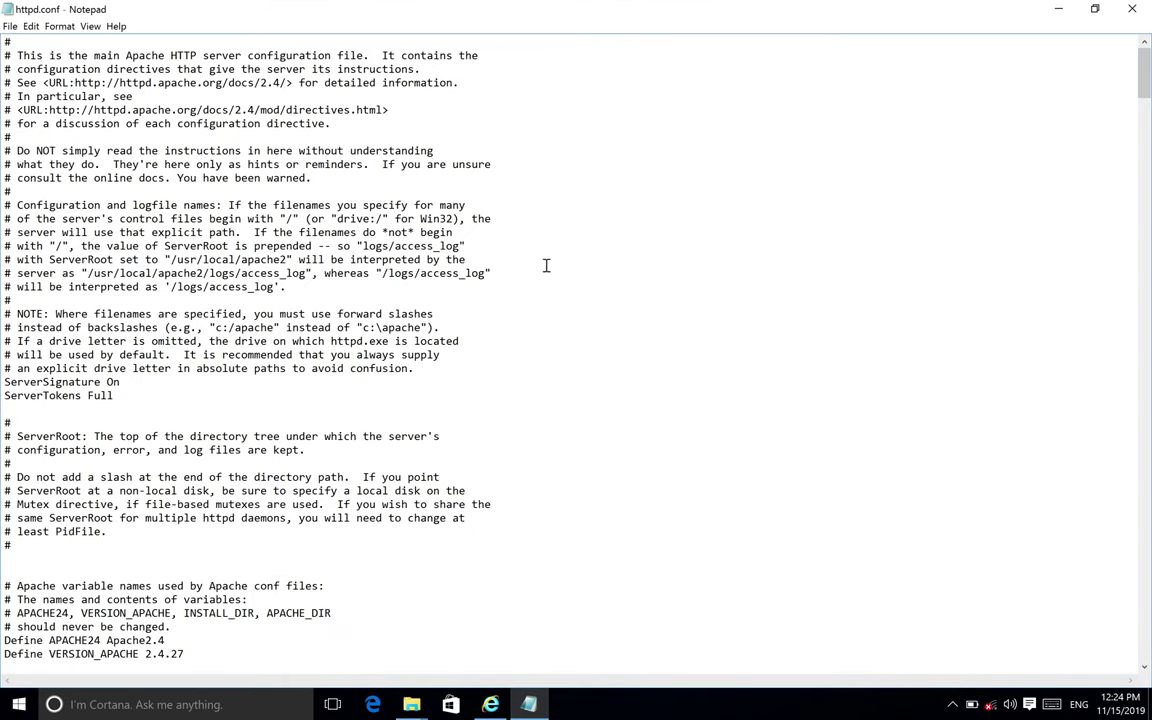
scroll(347, 333, "down", 4)
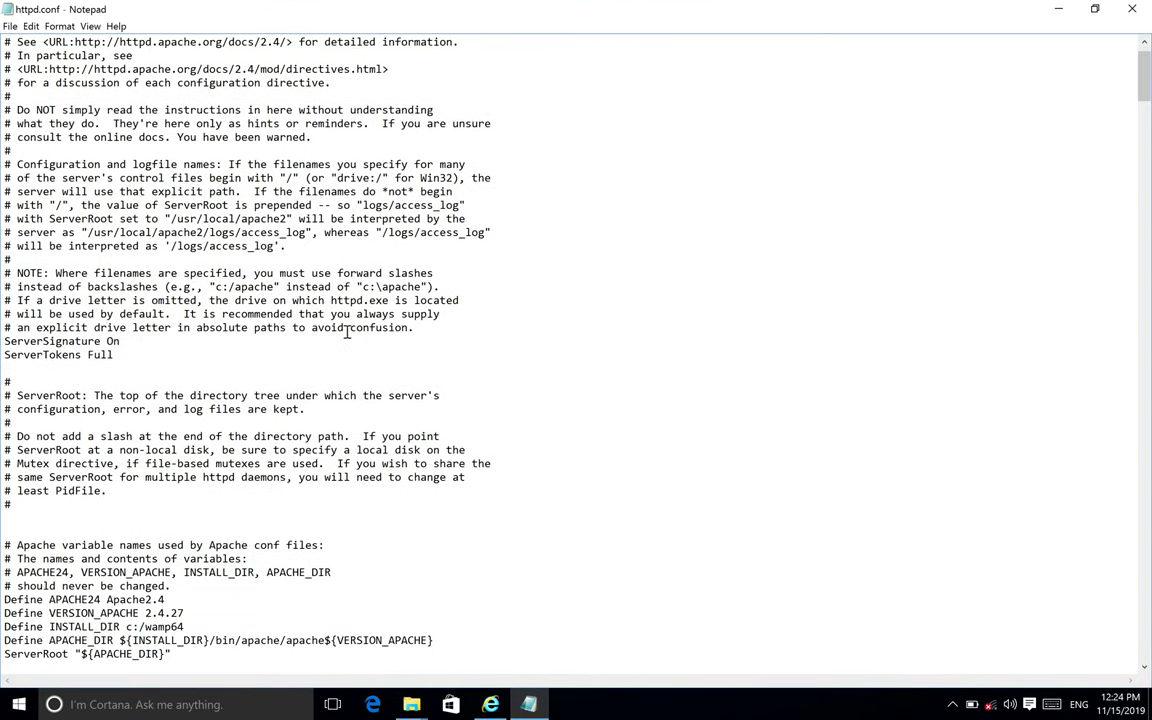
scroll(347, 333, "down", 5)
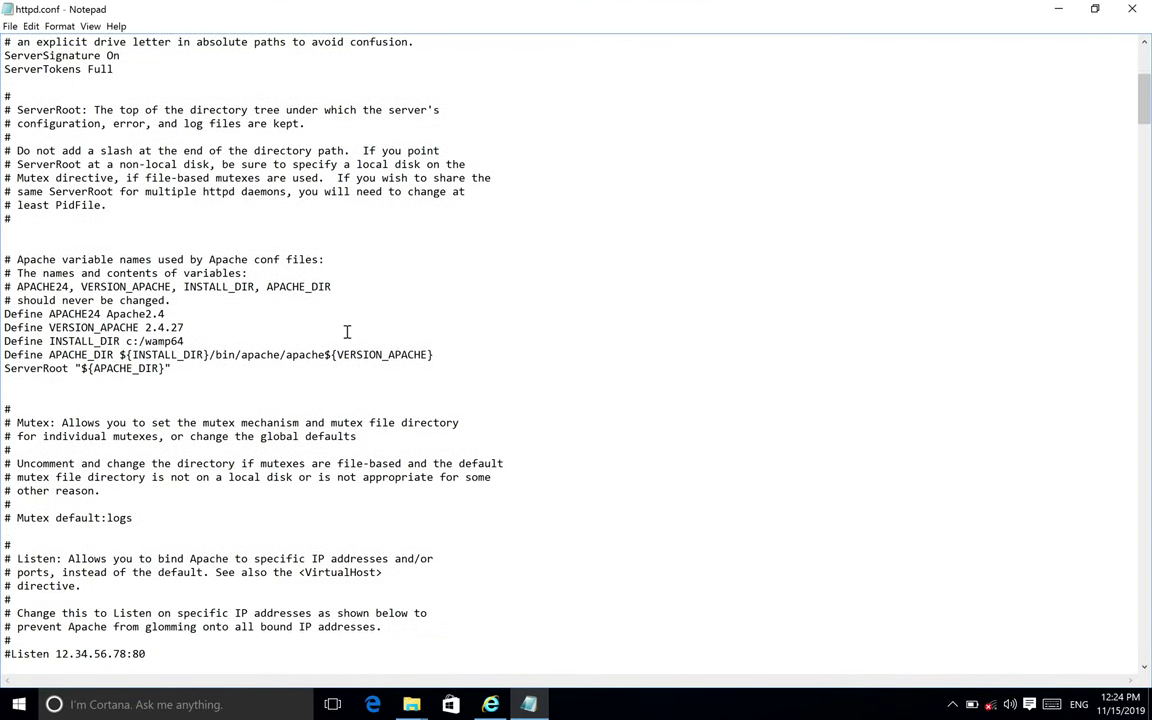
scroll(347, 333, "down", 7)
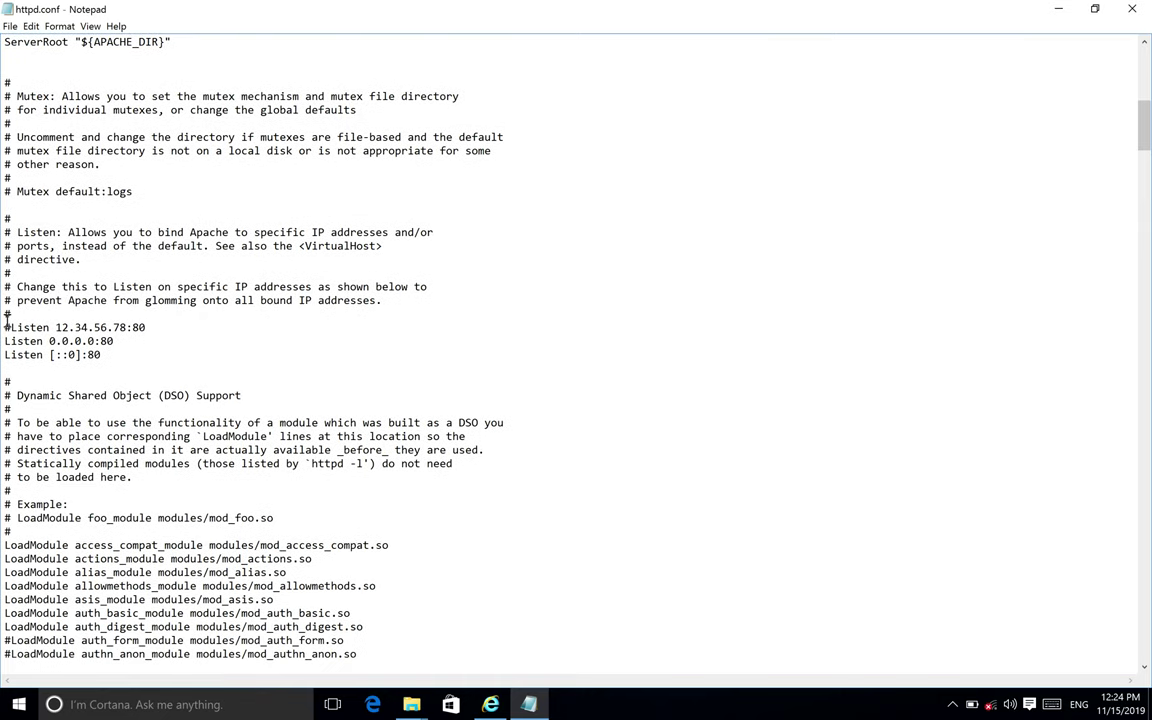
scroll(6, 320, "down", 6)
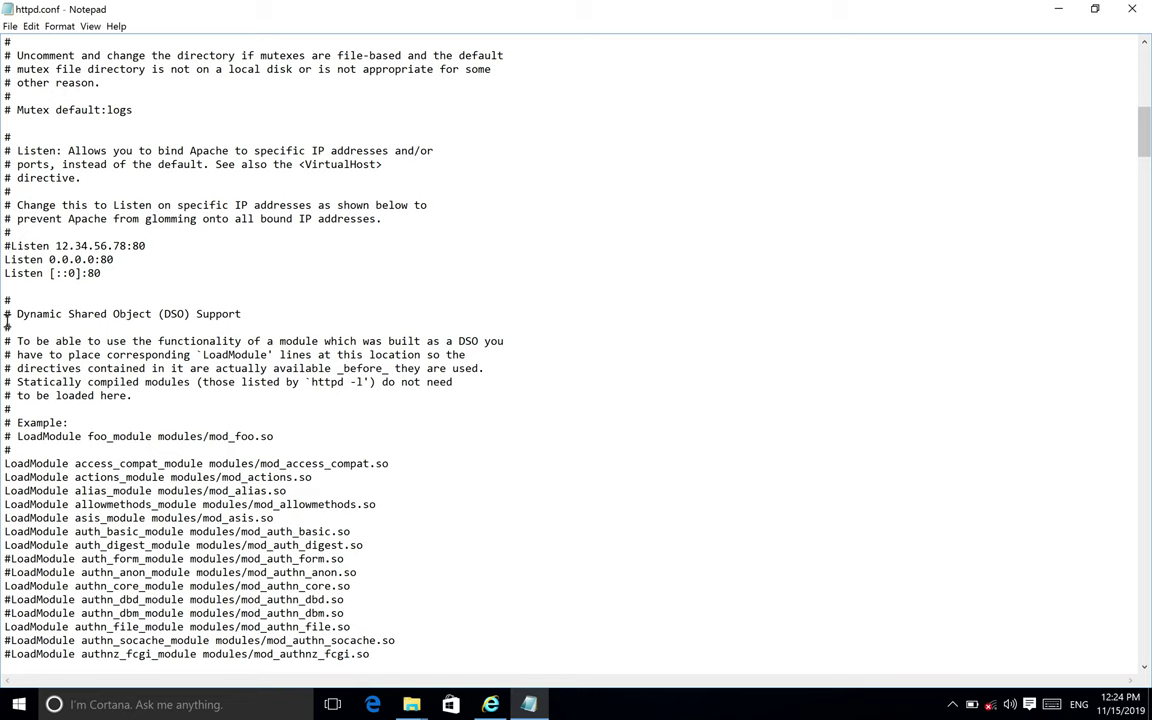
scroll(6, 320, "down", 14)
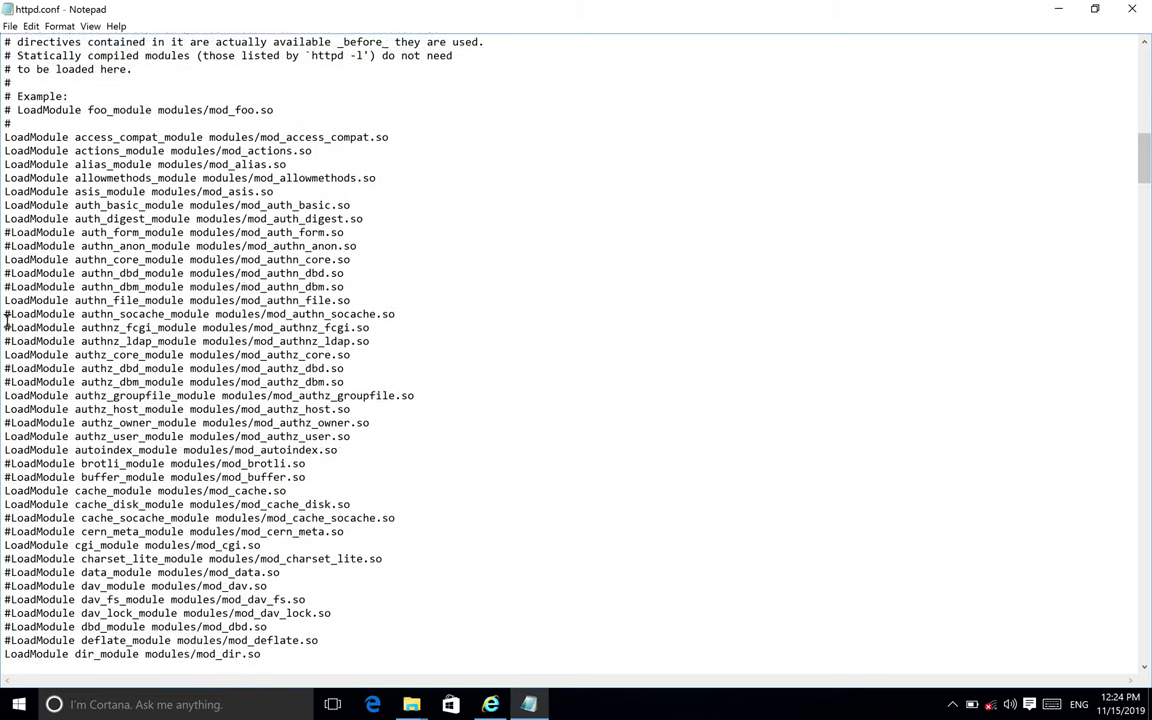
scroll(6, 320, "down", 18)
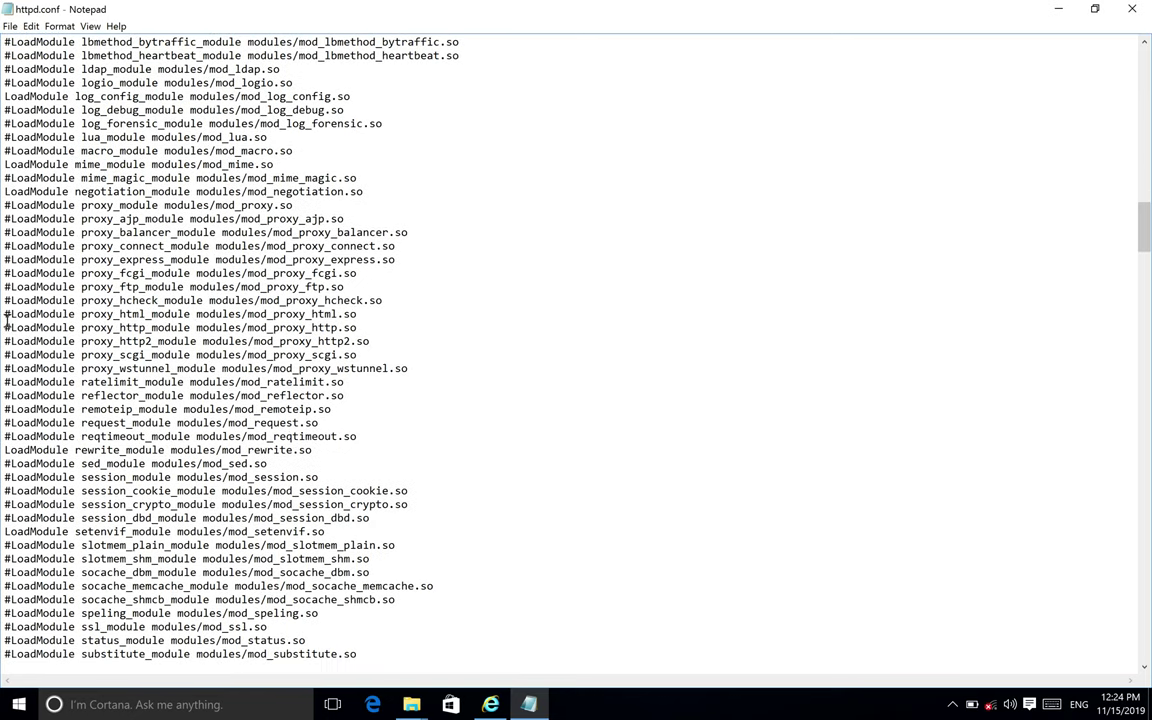
scroll(91, 300, "down", 8)
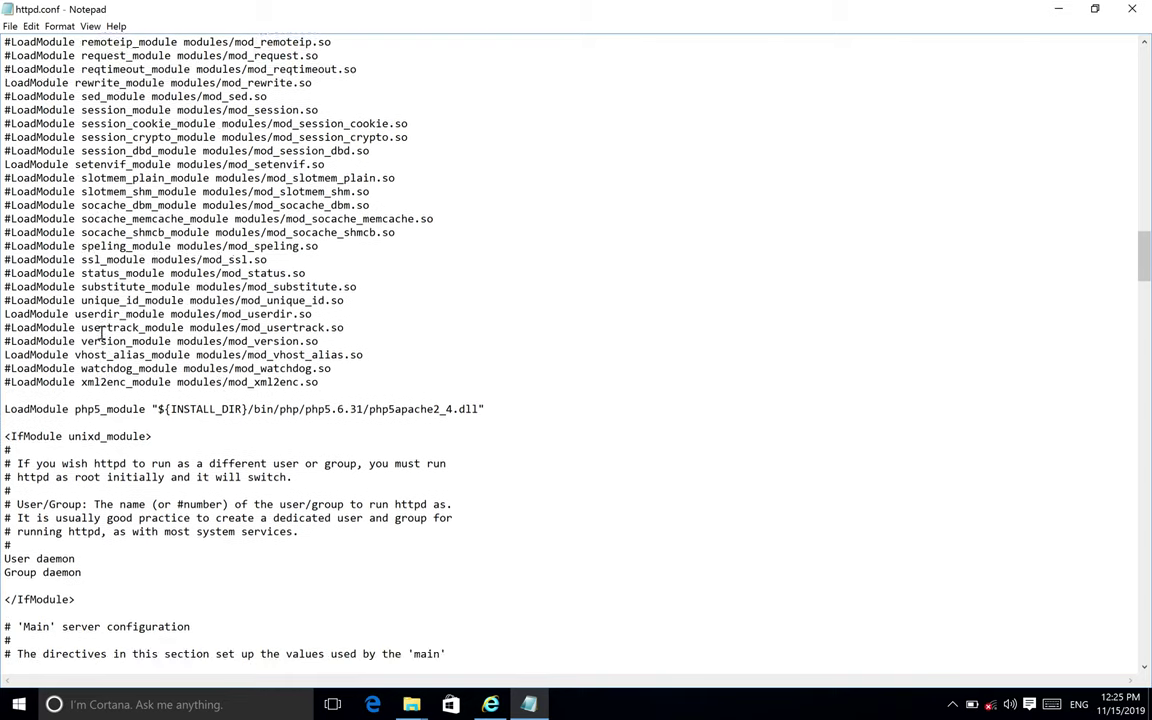
scroll(101, 333, "down", 8)
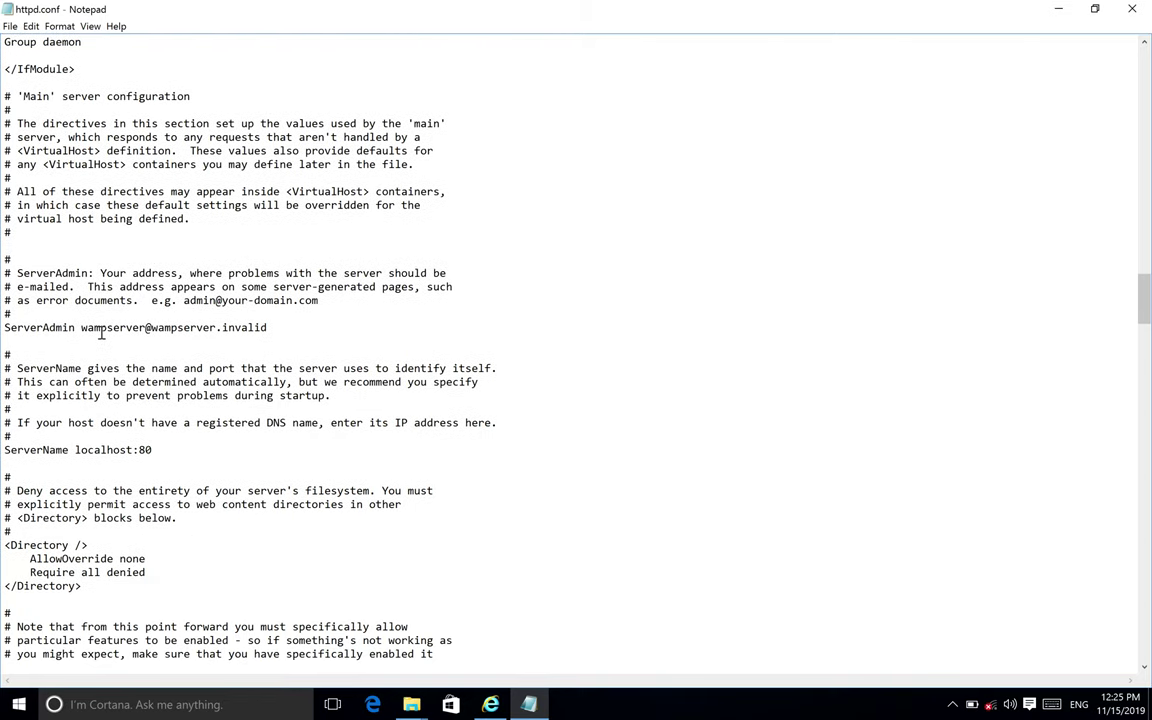
scroll(101, 333, "down", 2)
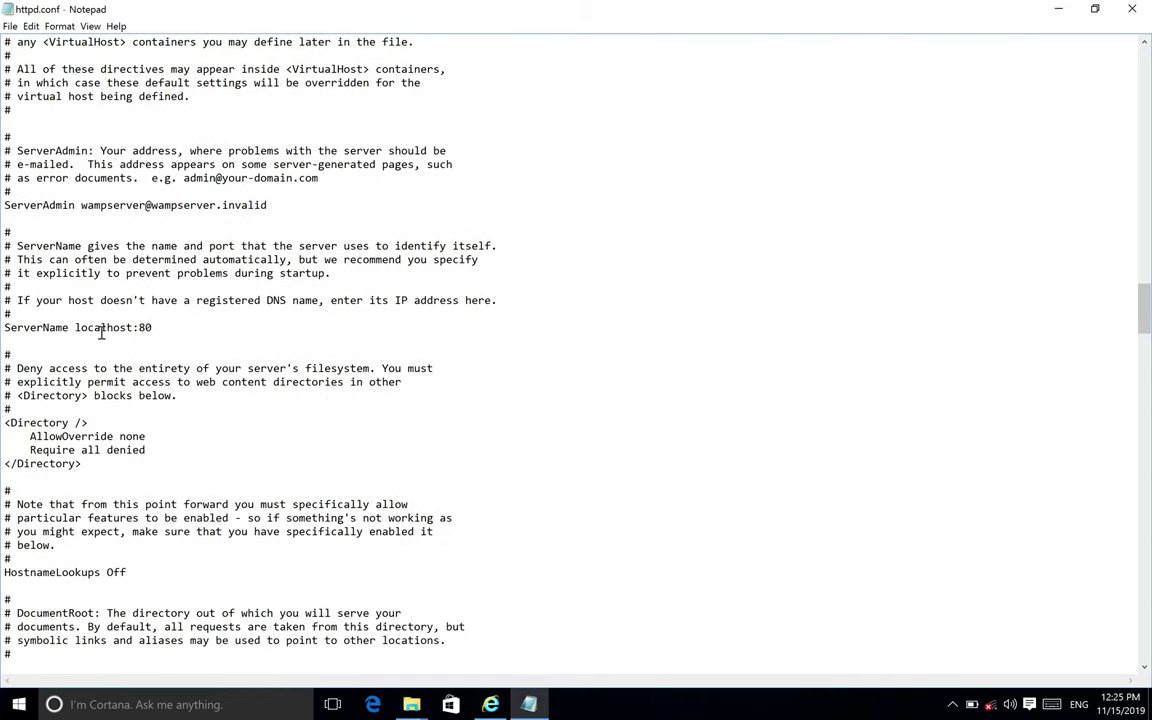
scroll(101, 333, "down", 2)
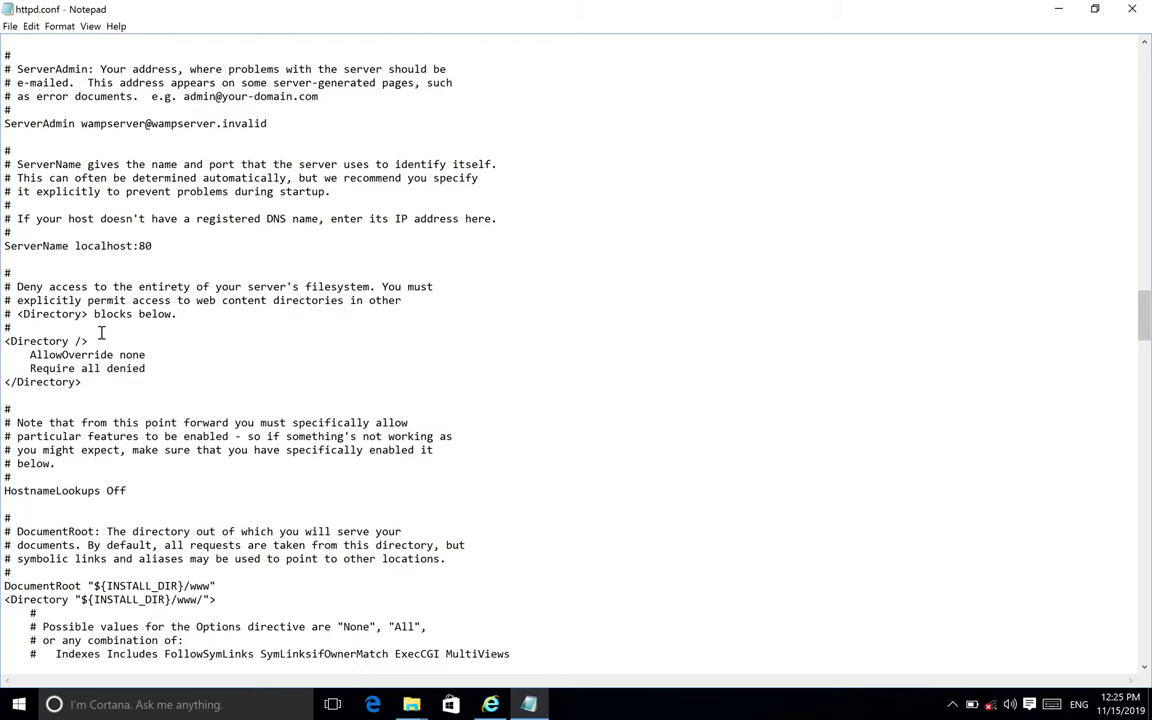
scroll(7, 580, "down", 6)
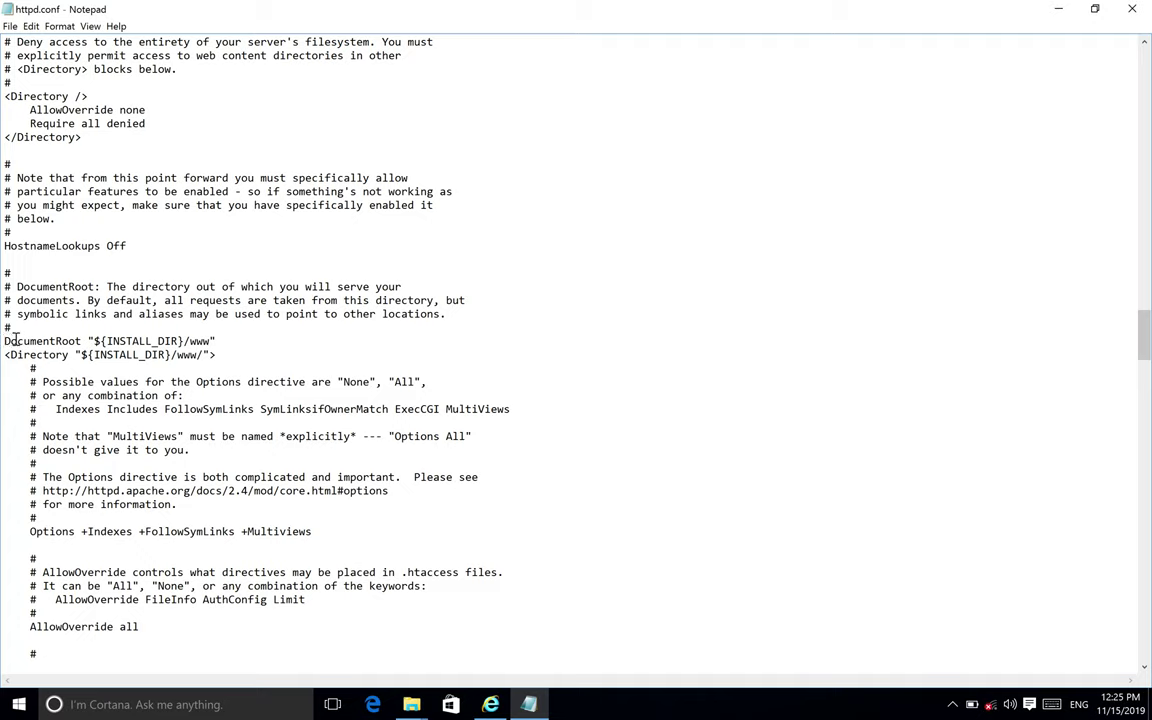
left_click(216, 355)
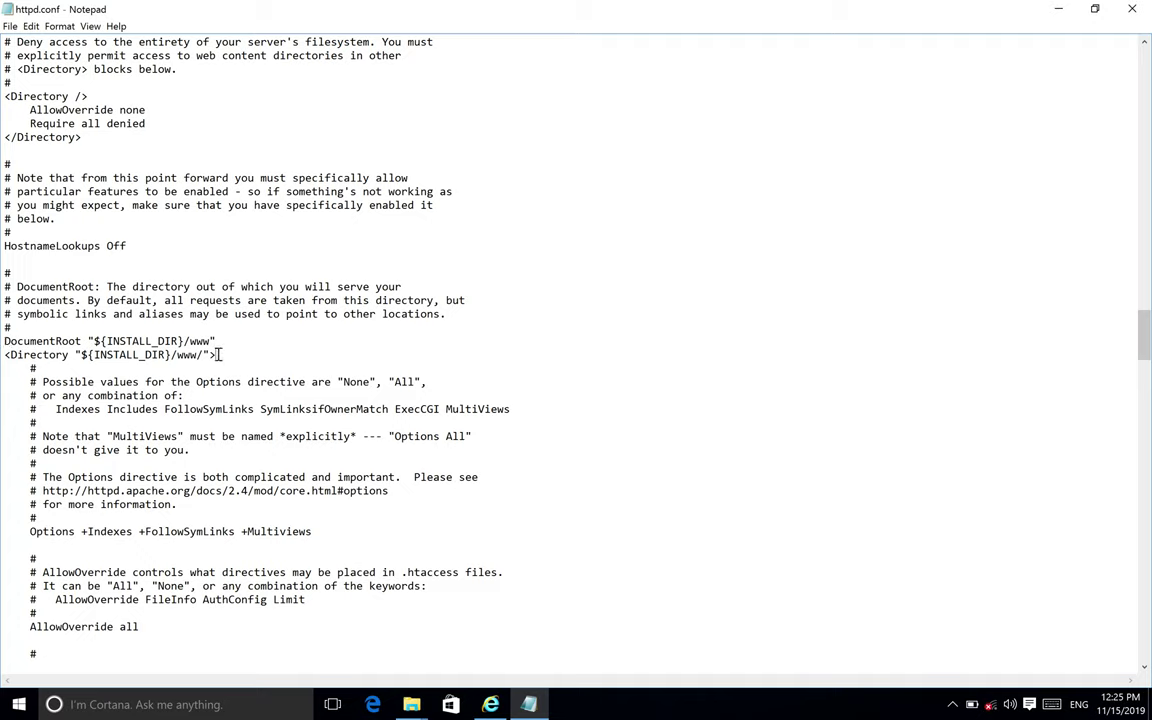
left_click(4, 341, "shift")
Replace the path in the DocumentRoot line with the copied path C:\ResoucePHP, keeping the quotation marks.
left_click(375, 340)
left_click(211, 340, "shift")
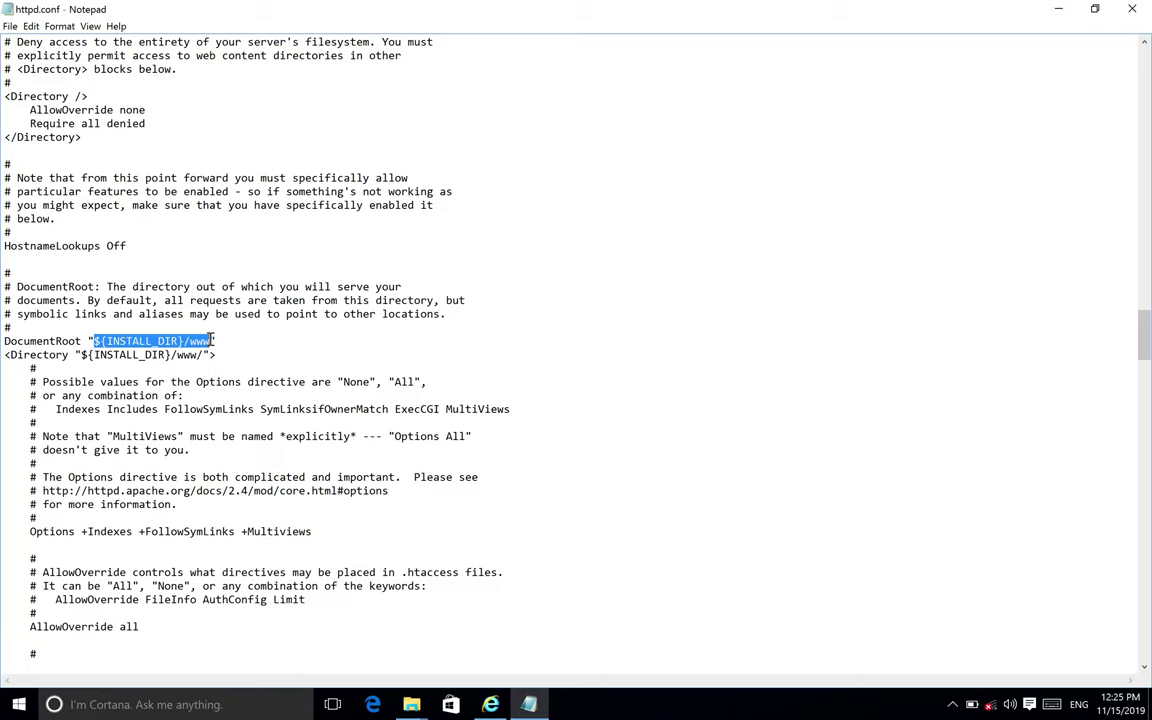
key("BackSpace")
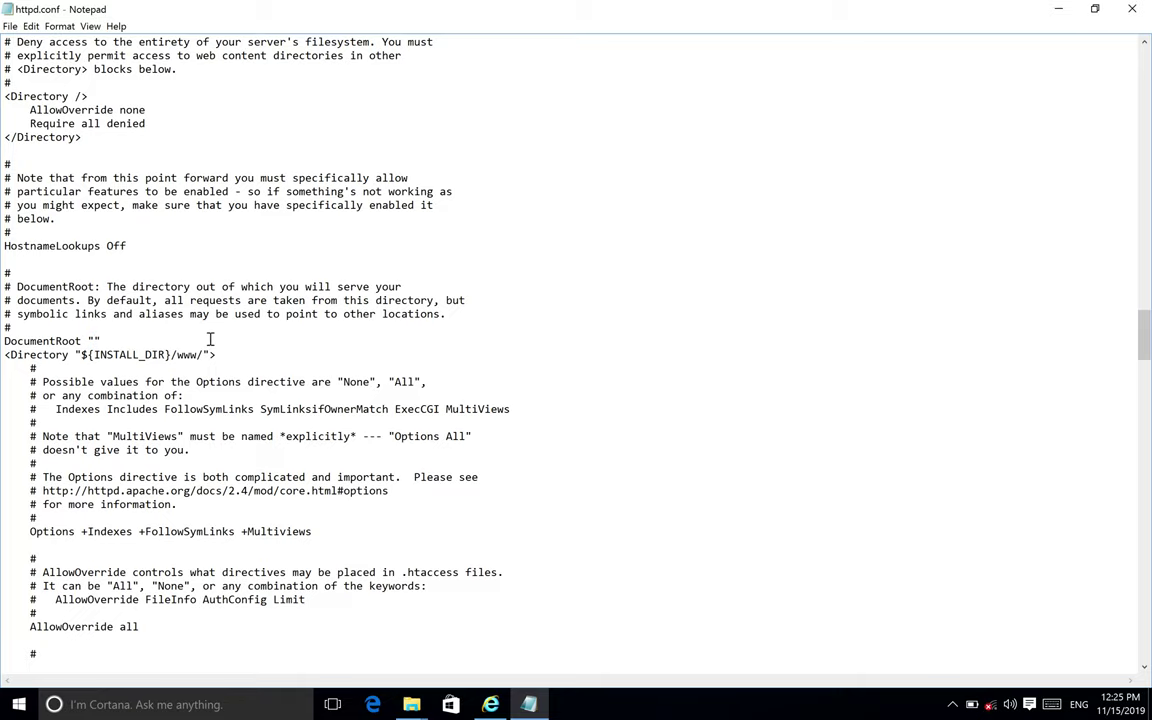
key("super")
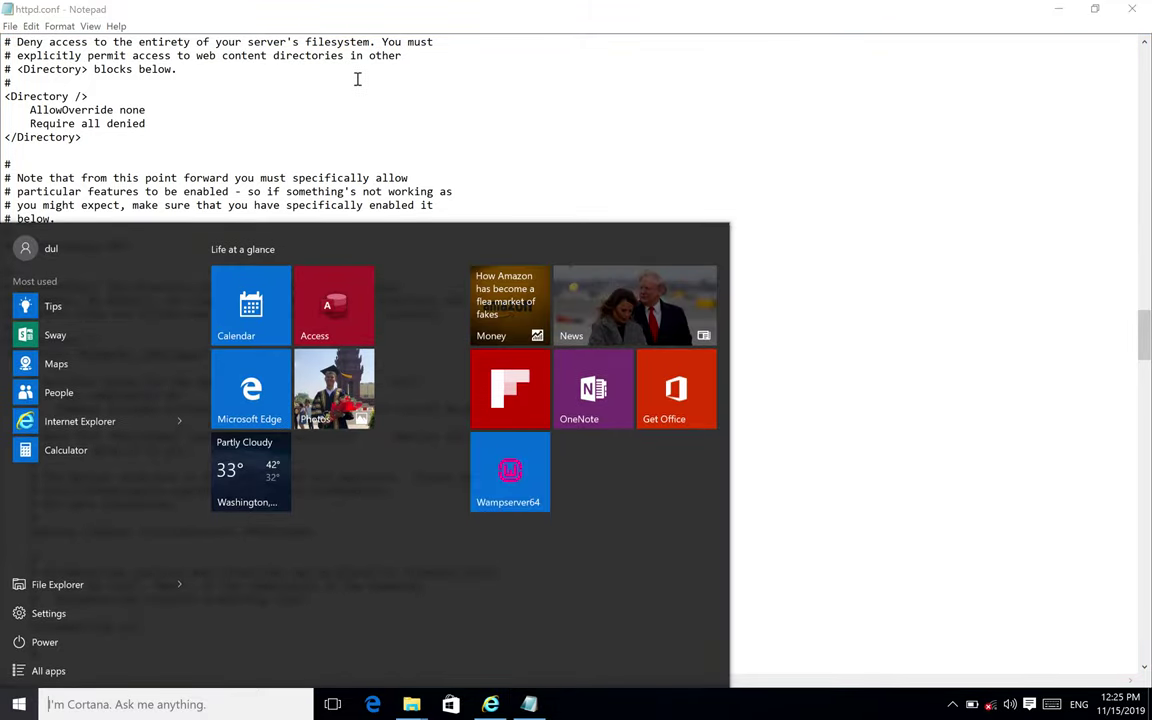
key("super")
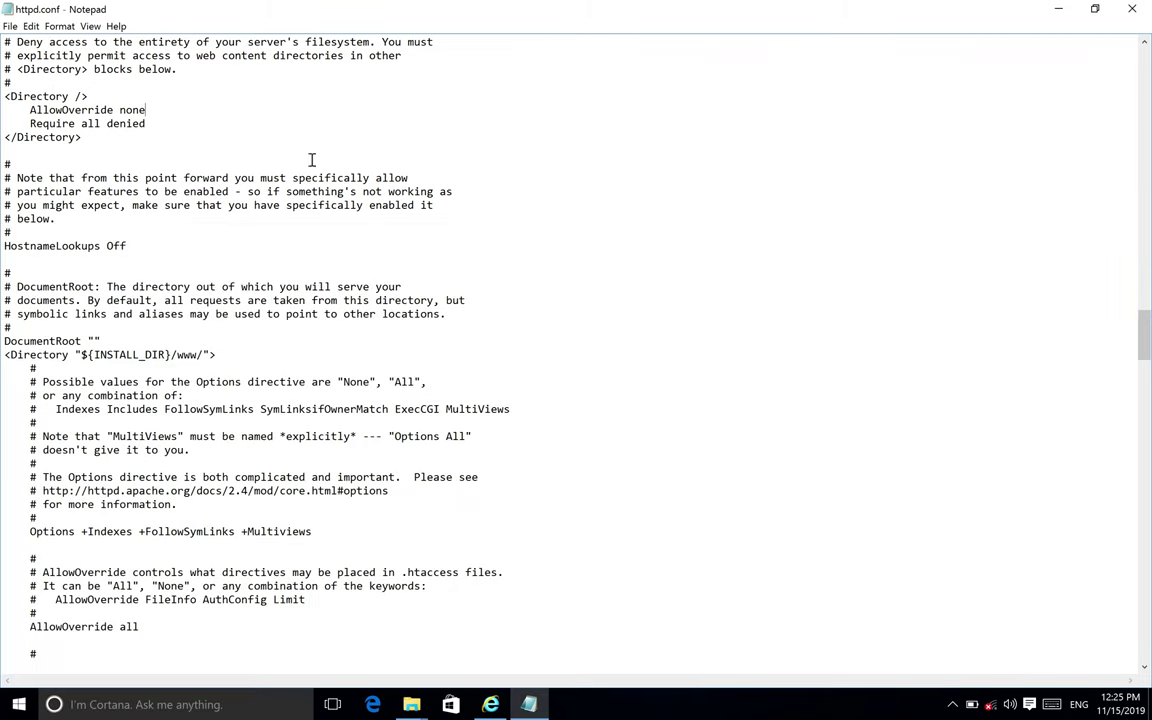
right_click(96, 340)
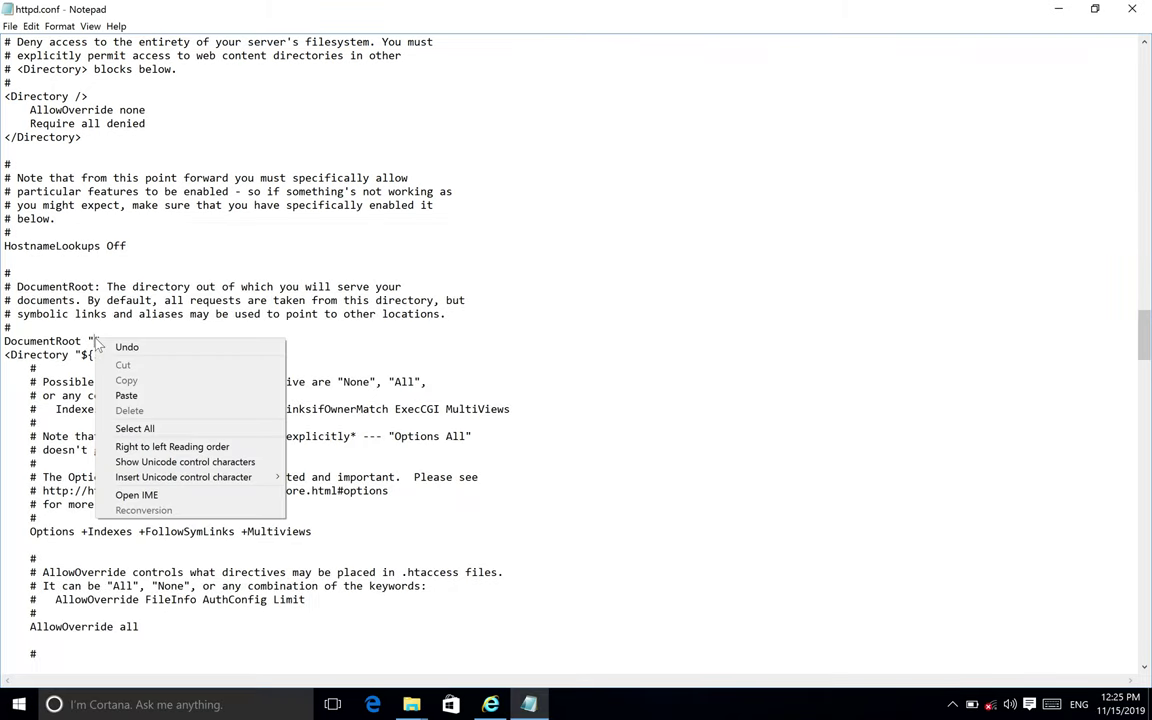
left_click(152, 394)
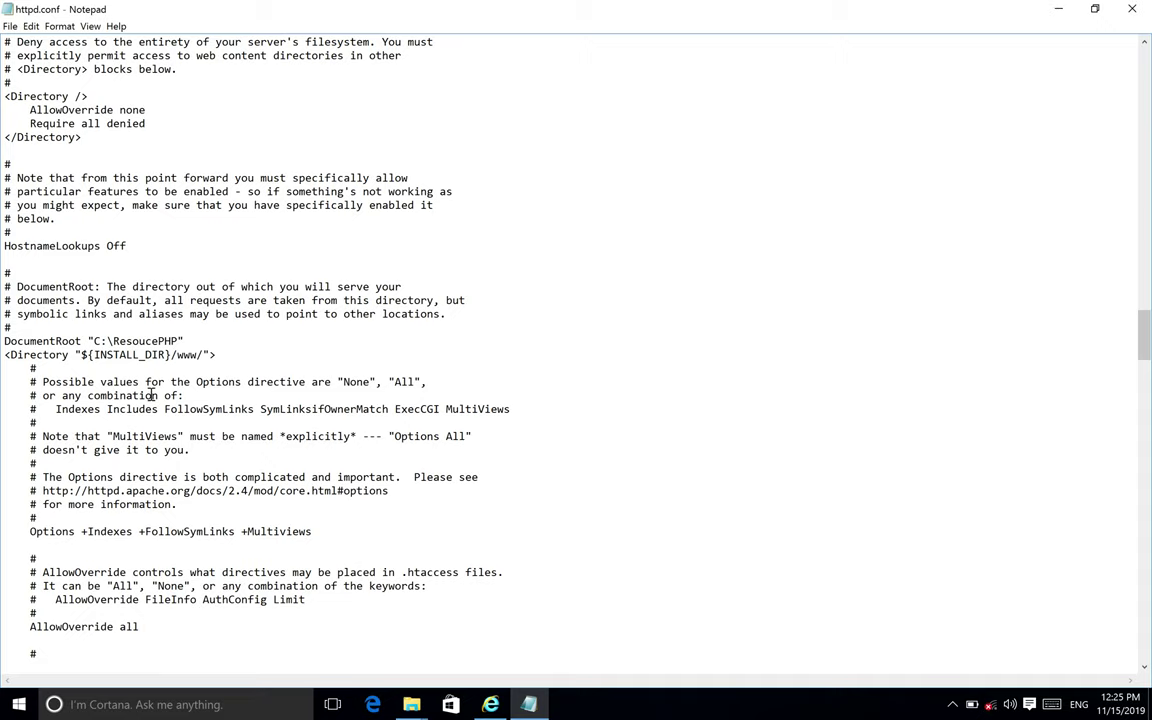
Replace the quoted path in the Directory line below DocumentRoot with C:\ResoucePHP.
left_click(82, 354)
left_click(203, 355, "shift")
right_click(158, 362)
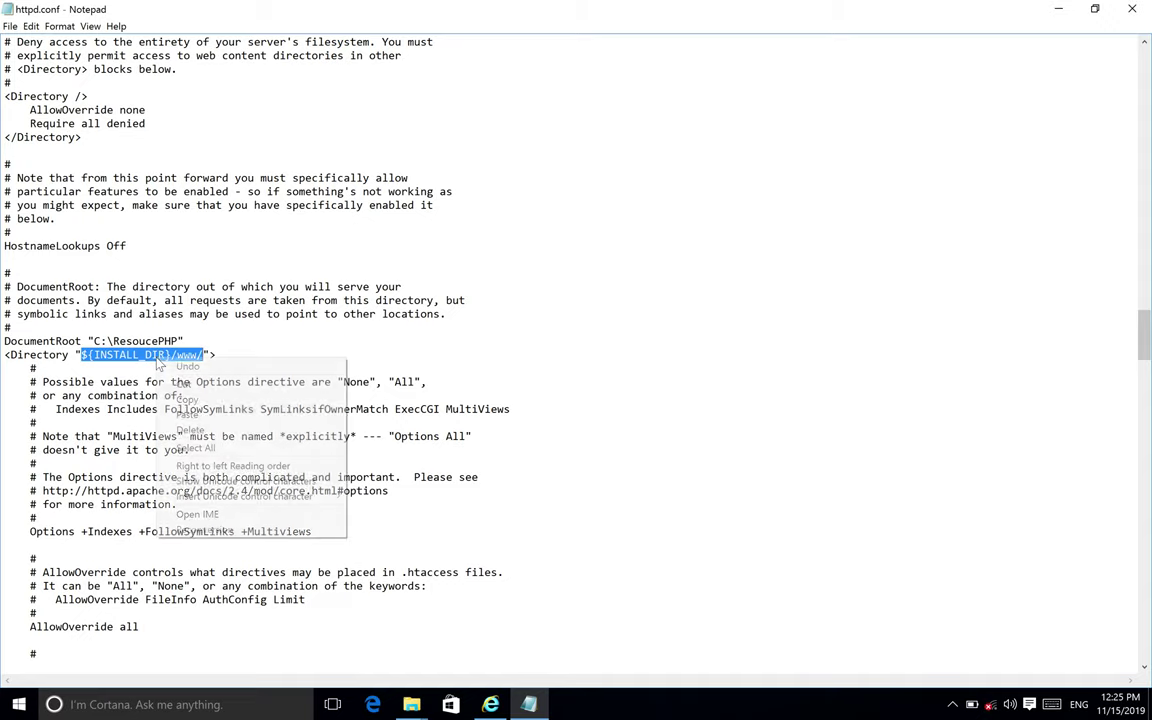
left_click(216, 413)
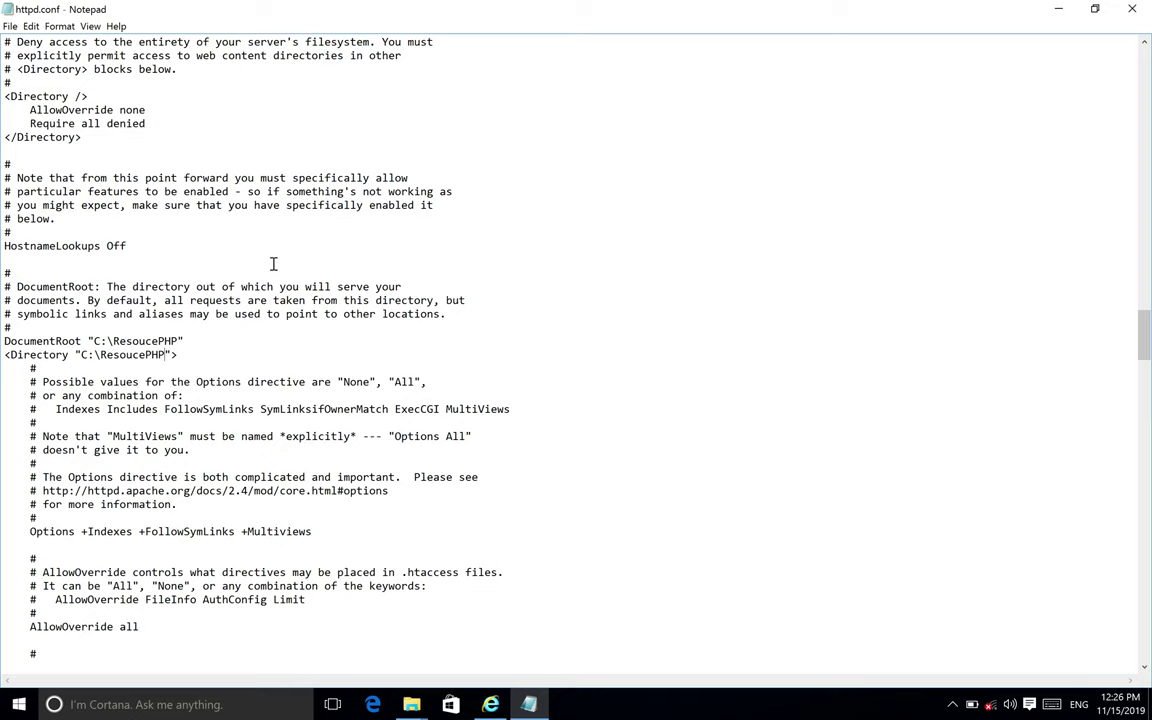
Change the port to 8080 in all three Listen lines of httpd.conf, including the commented-out 12.34.56.78 example.
scroll(273, 263, "up", 20)
scroll(241, 445, "up", 20)
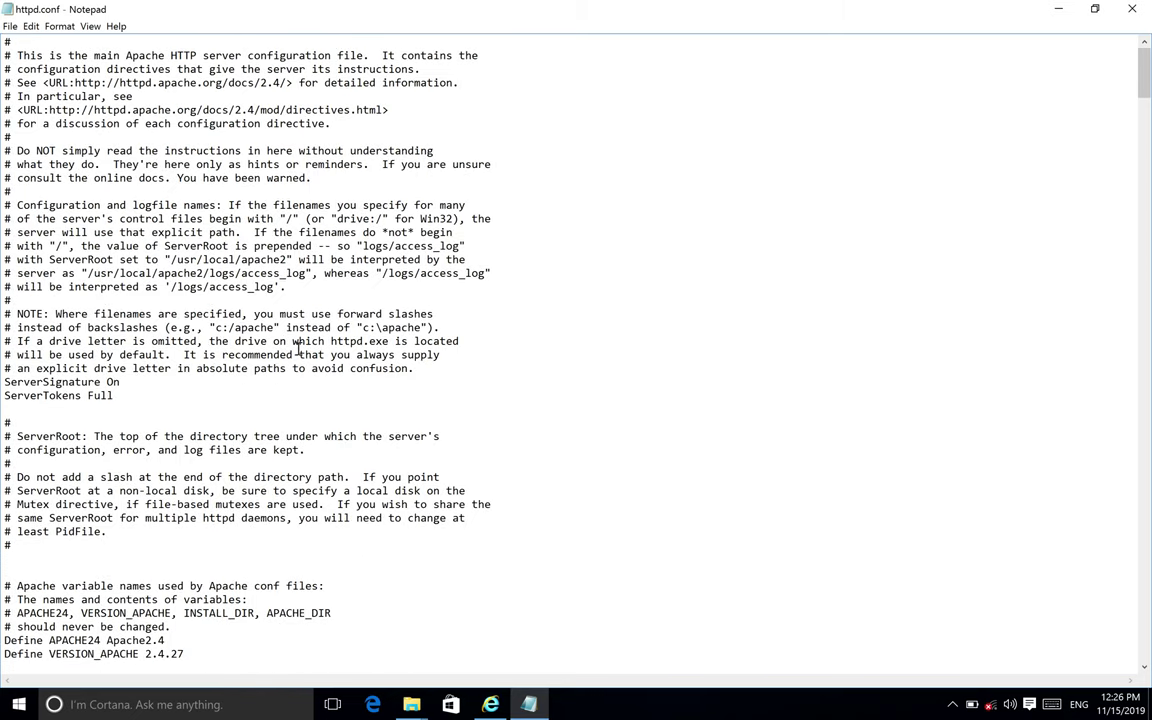
scroll(298, 347, "down", 2)
scroll(298, 345, "down", 5)
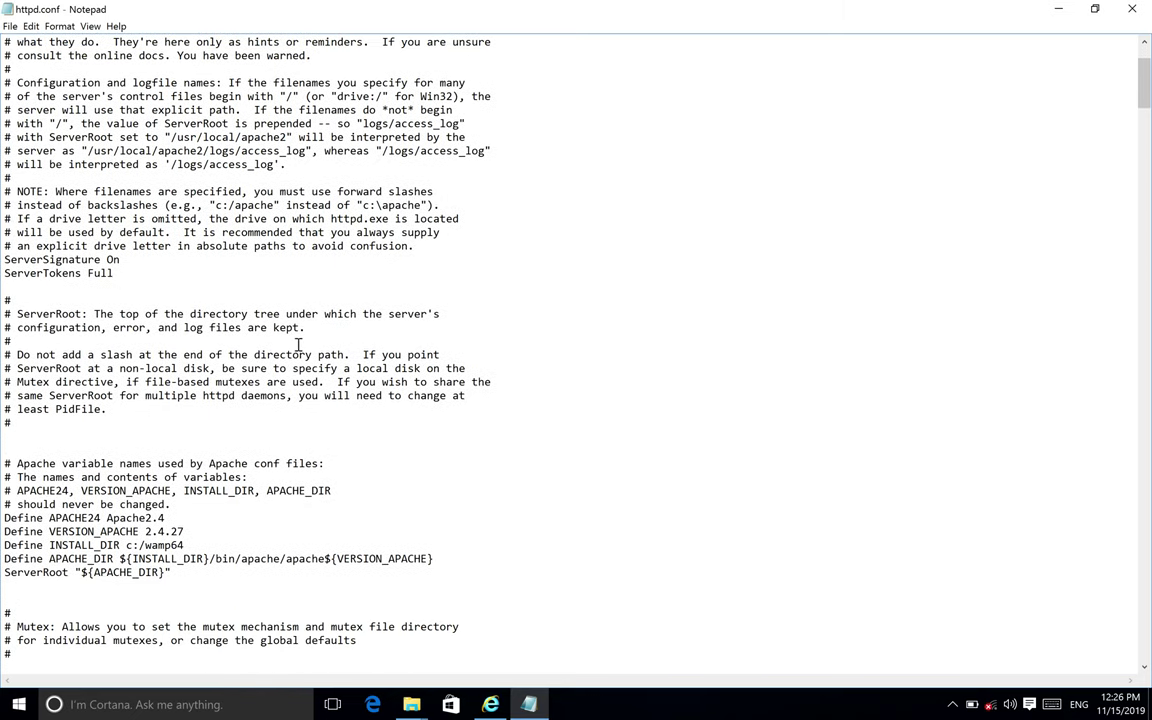
scroll(246, 504, "down", 4)
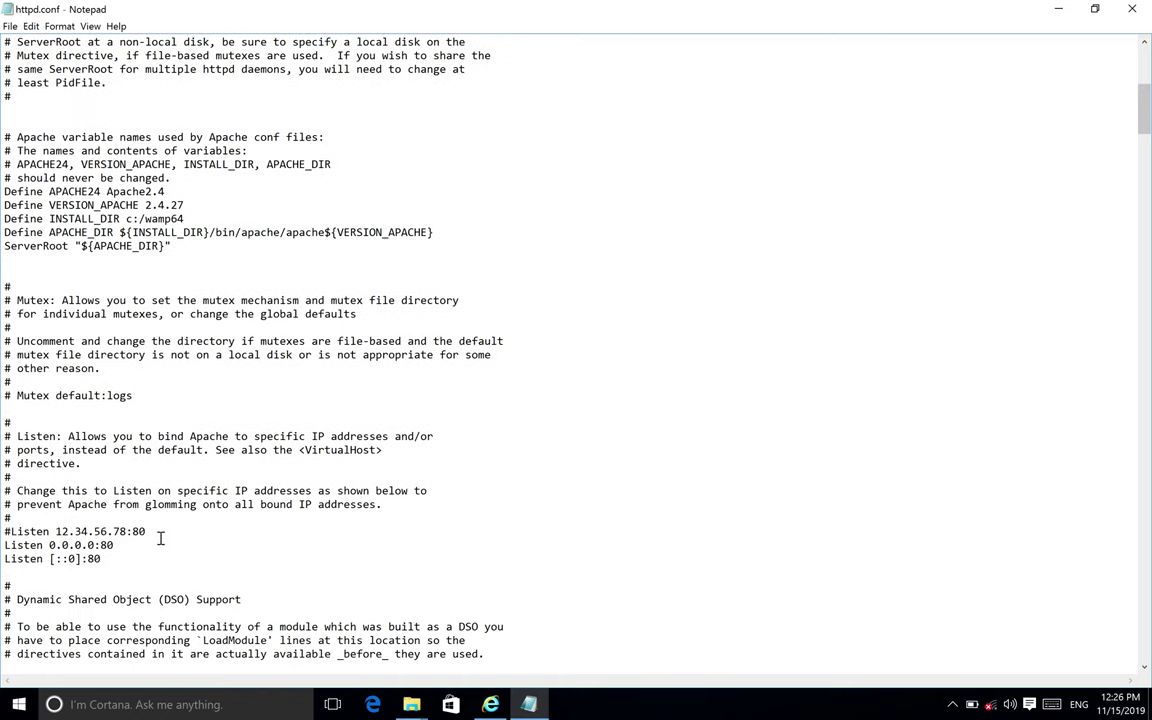
type("80")
scroll(127, 543, "down", 4)
left_click(115, 382)
type("80")
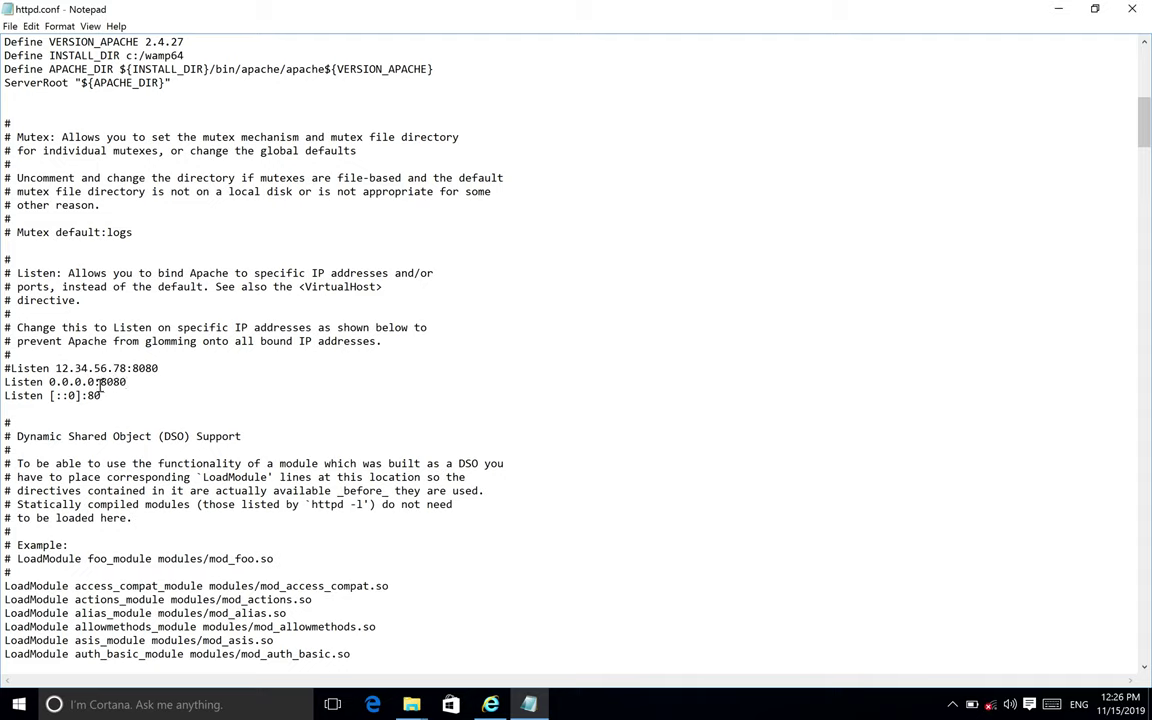
left_click(117, 392)
type("8")
Look through httpd.conf below the Listen lines, from the LoadModule list to the ServerName, DocumentRoot and Directory settings.
scroll(166, 403, "down", 9)
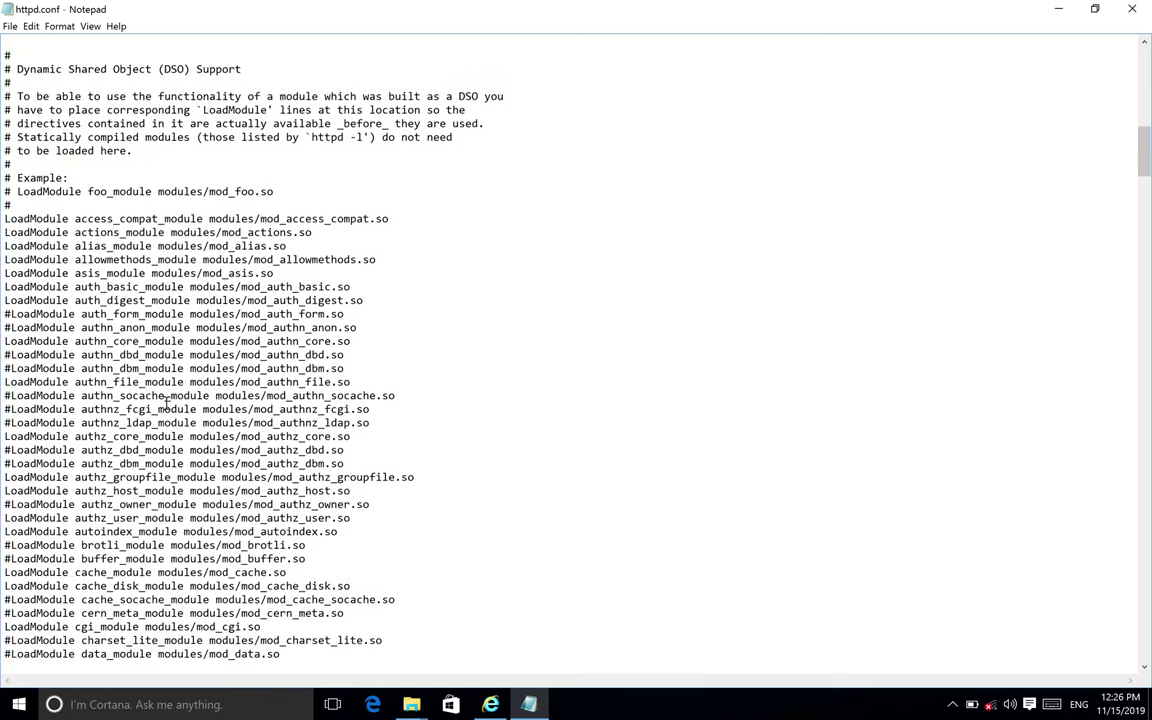
scroll(166, 403, "down", 13)
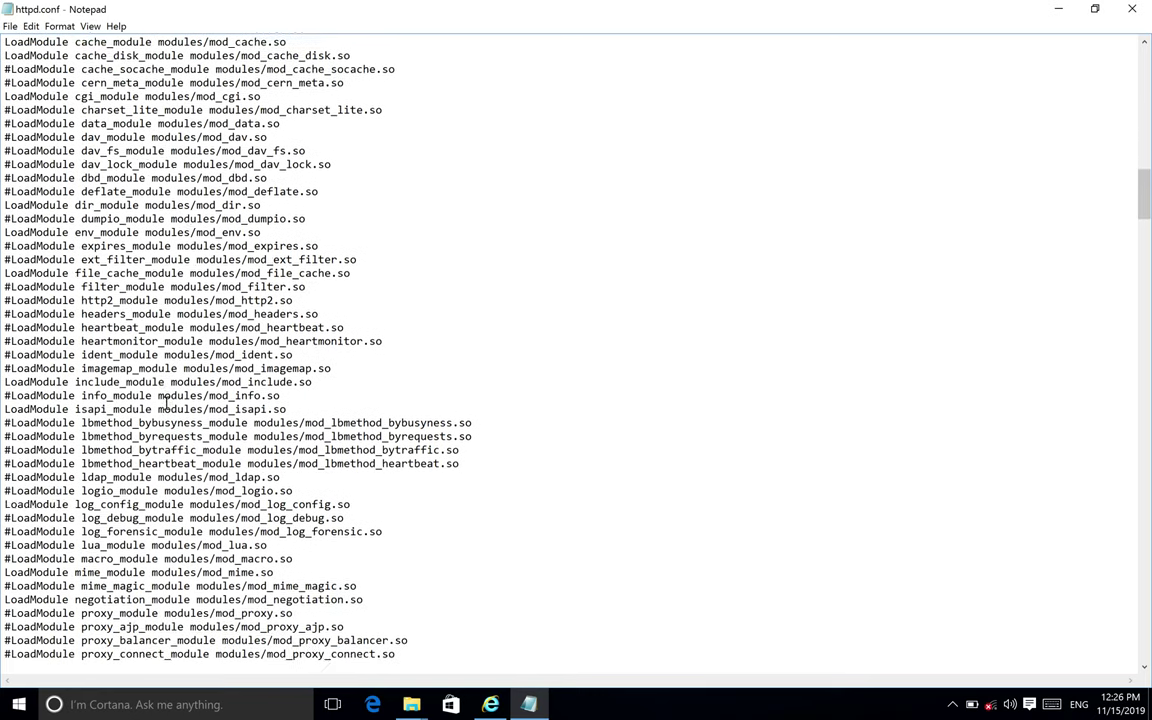
scroll(166, 403, "down", 19)
scroll(166, 403, "down", 8)
scroll(166, 403, "down", 3)
scroll(316, 368, "down", 5)
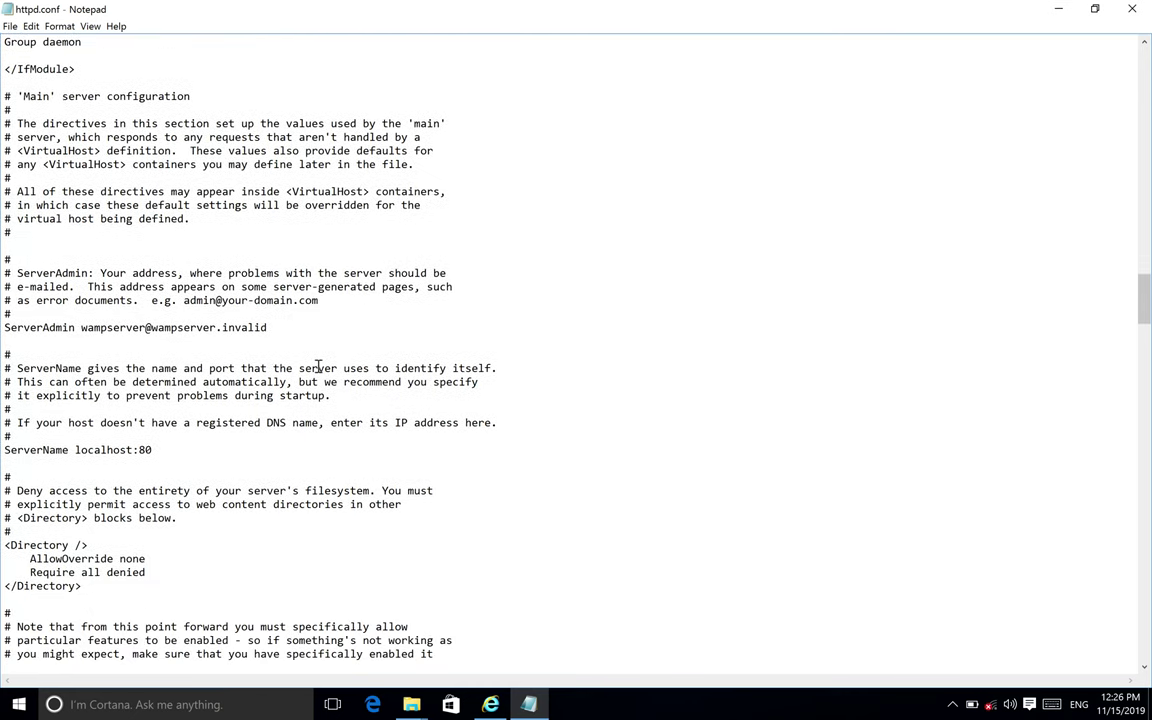
scroll(316, 368, "down", 7)
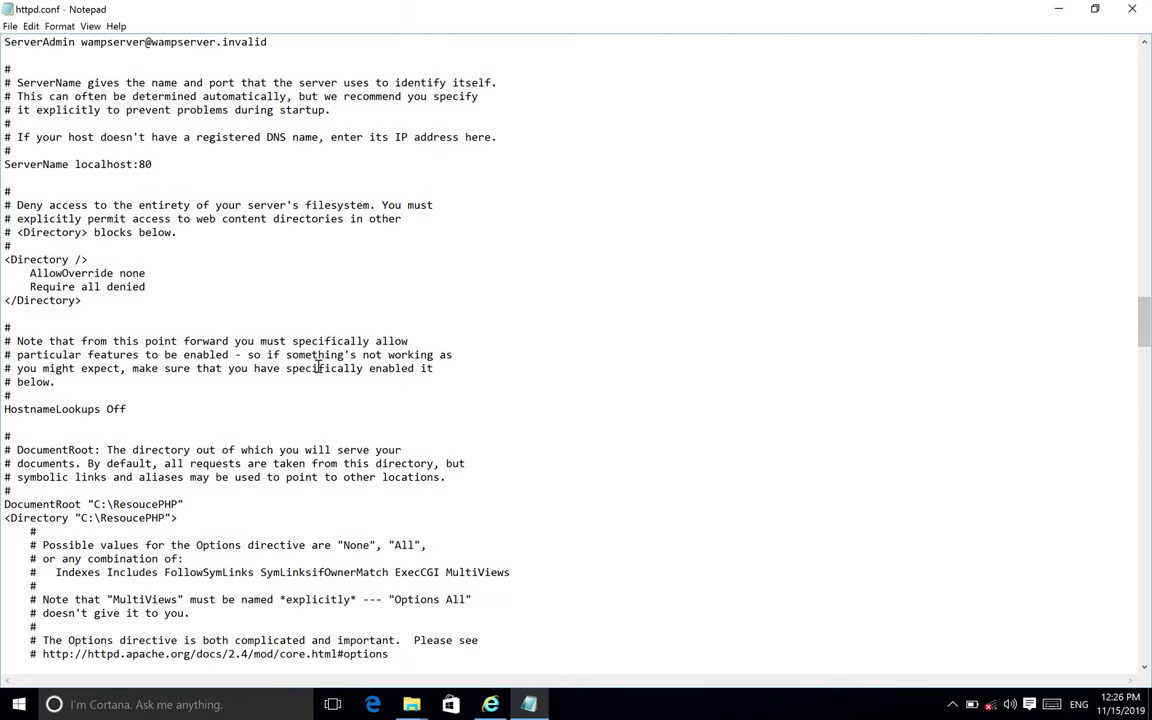
scroll(316, 368, "down", 7)
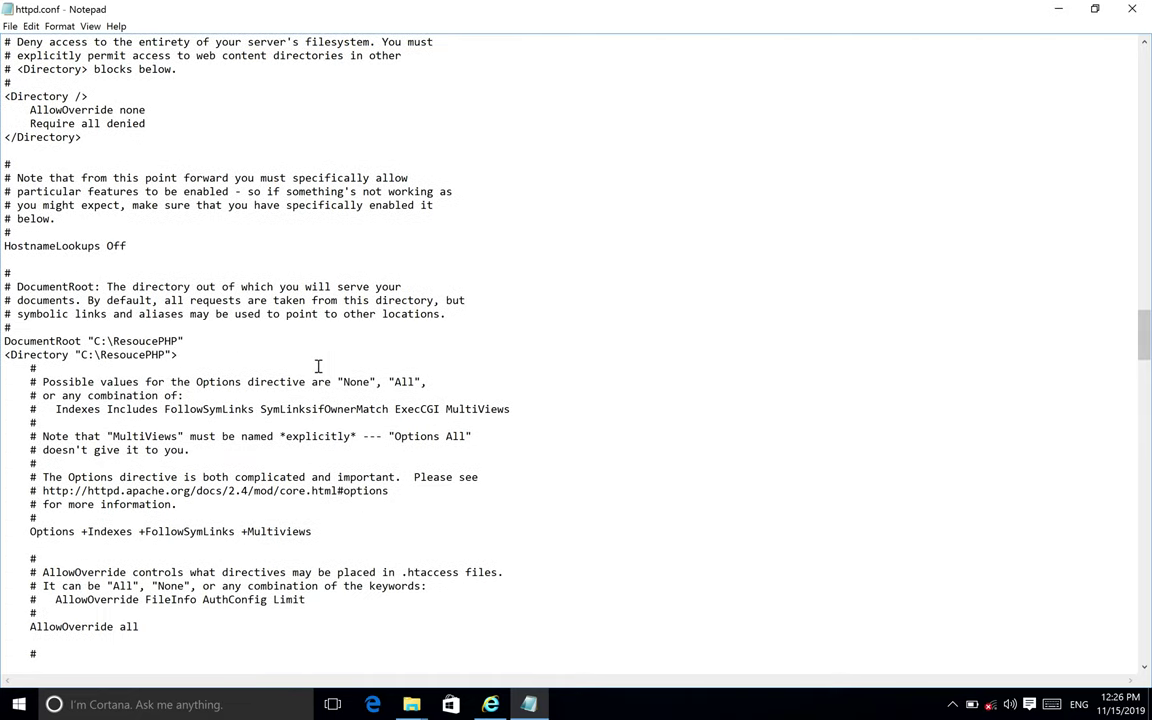
Review the rest of httpd.conf after the DocumentRoot section, from DirectoryIndex and the log settings to the supplemental Include lines.
scroll(318, 366, "down", 6)
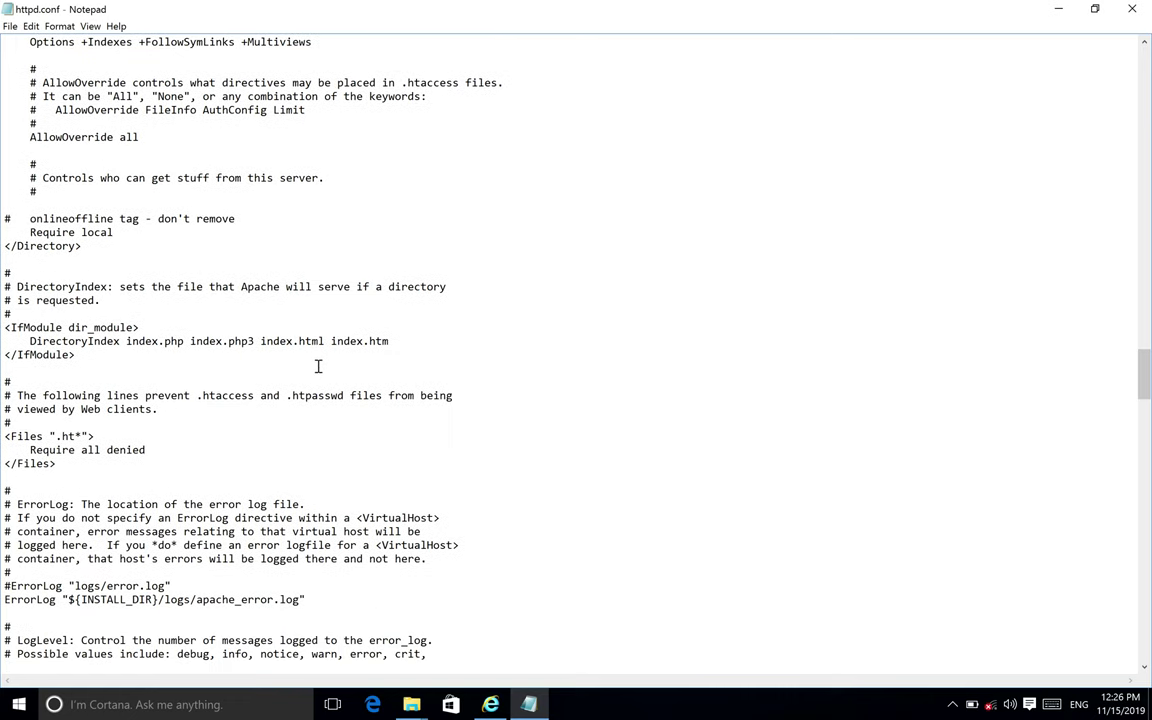
scroll(318, 366, "down", 3)
scroll(318, 367, "down", 2)
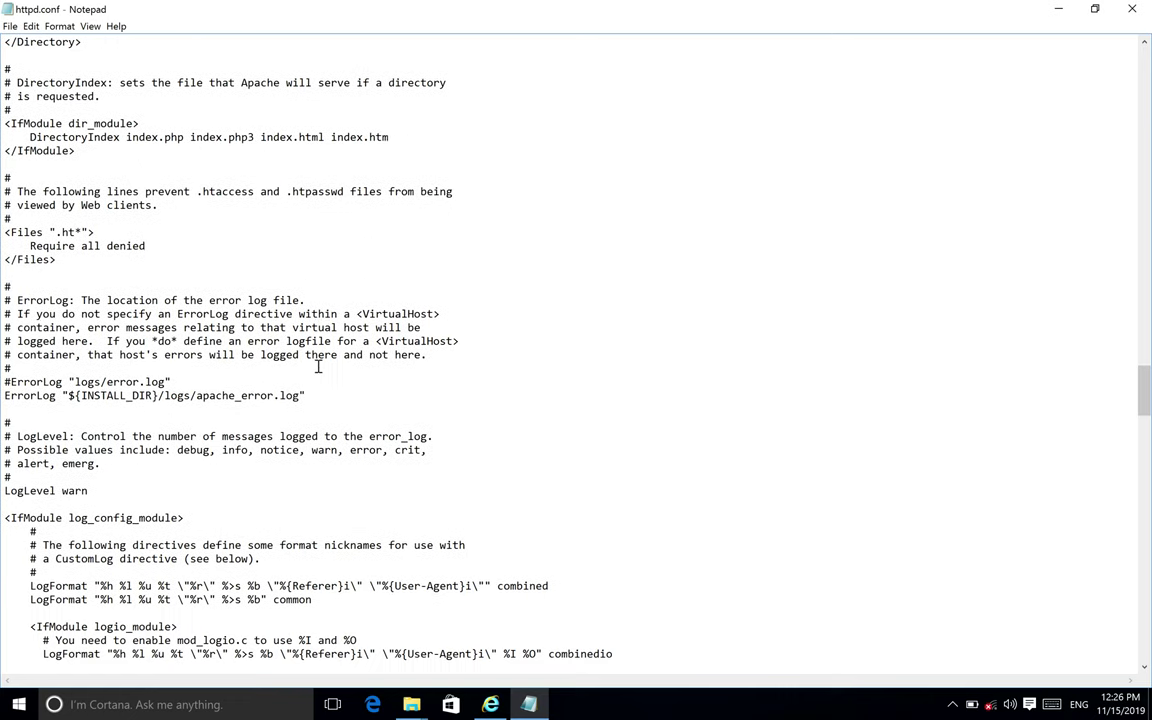
scroll(318, 367, "down", 5)
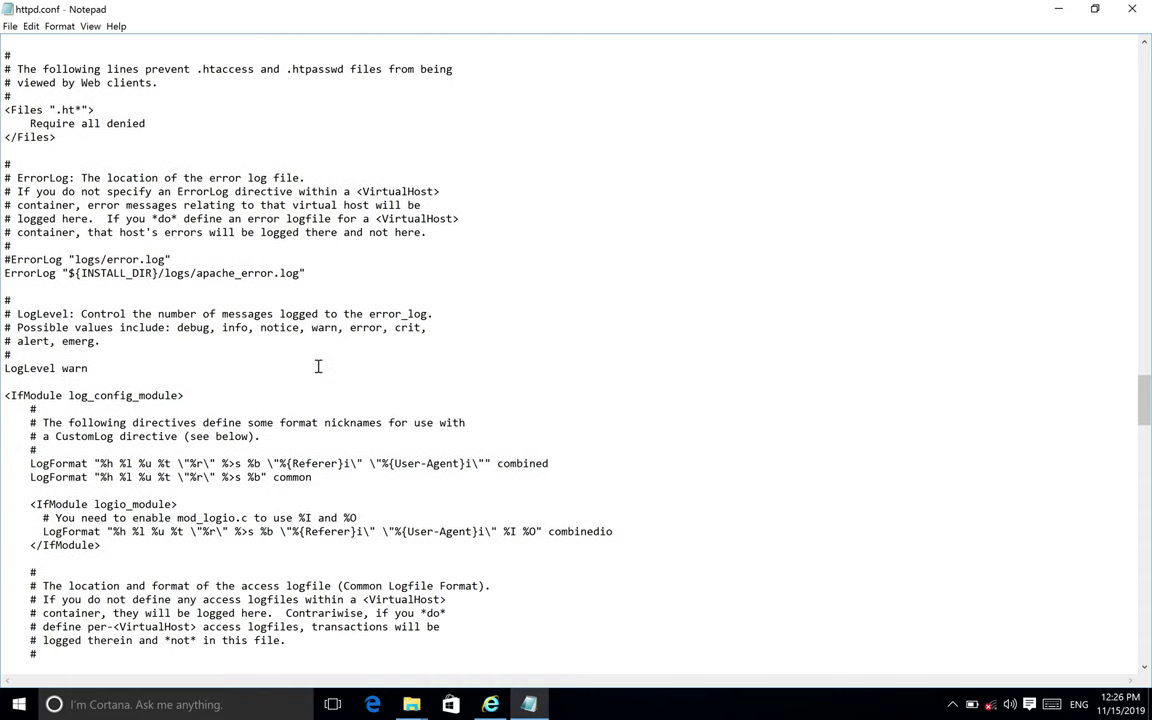
scroll(318, 367, "down", 3)
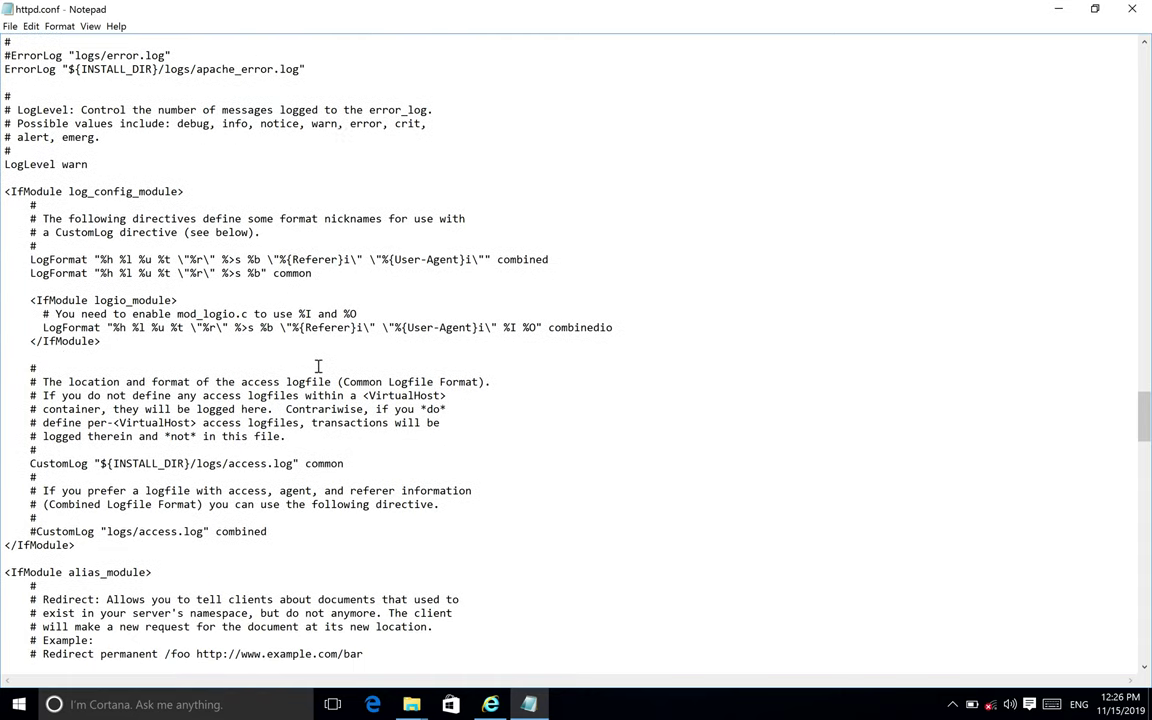
scroll(318, 367, "down", 3)
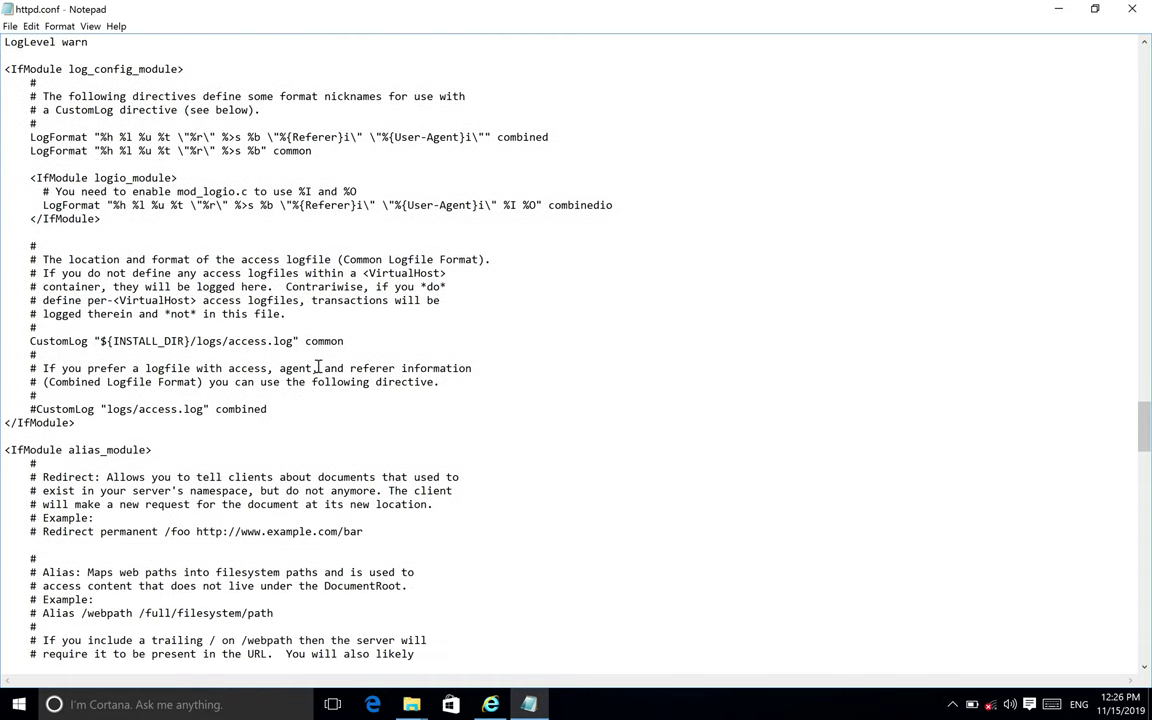
scroll(318, 367, "down", 1)
scroll(318, 367, "down", 5)
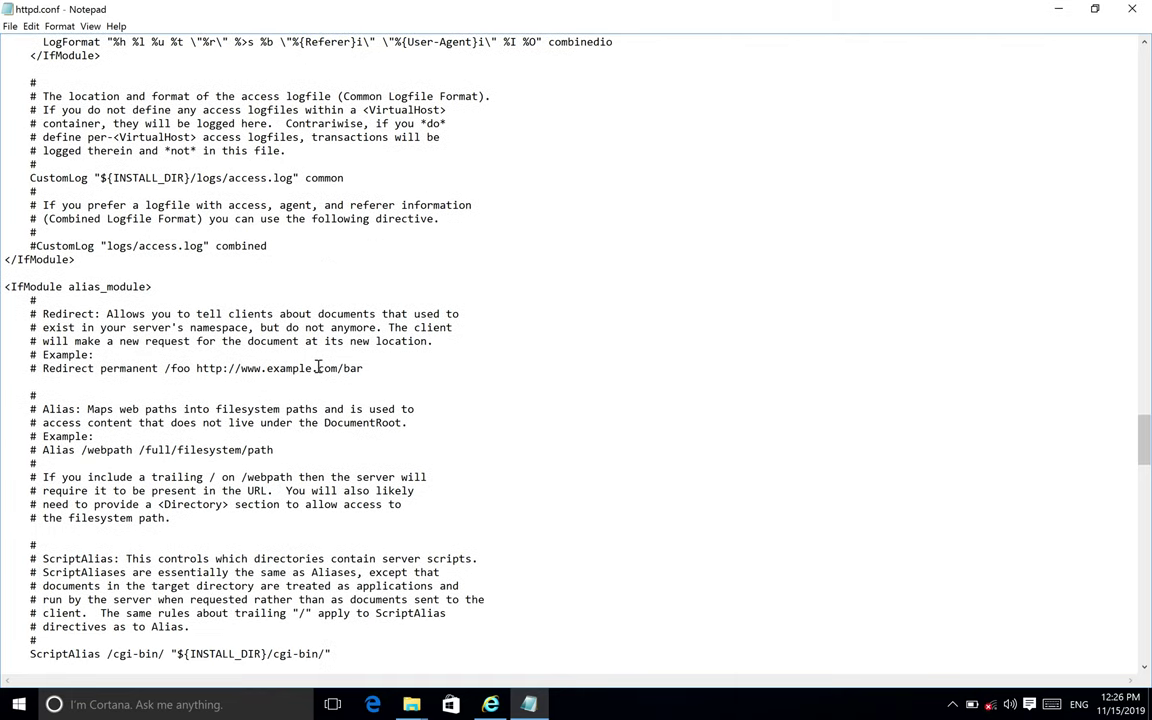
scroll(318, 367, "down", 3)
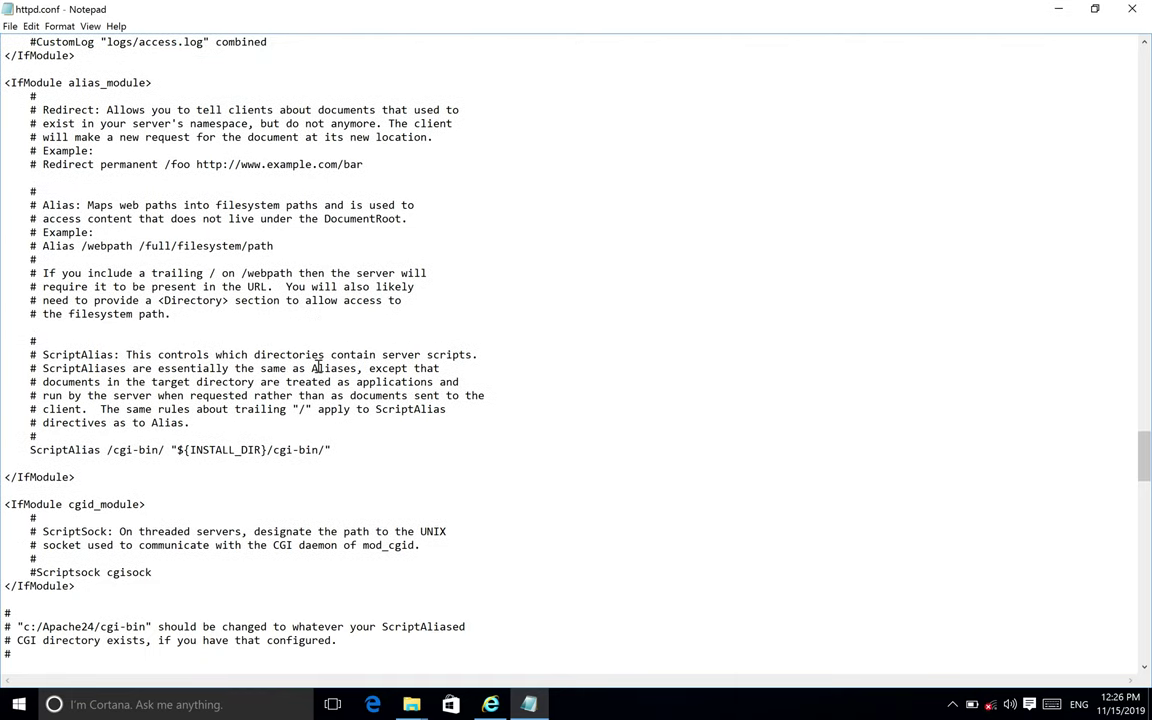
scroll(318, 367, "down", 3)
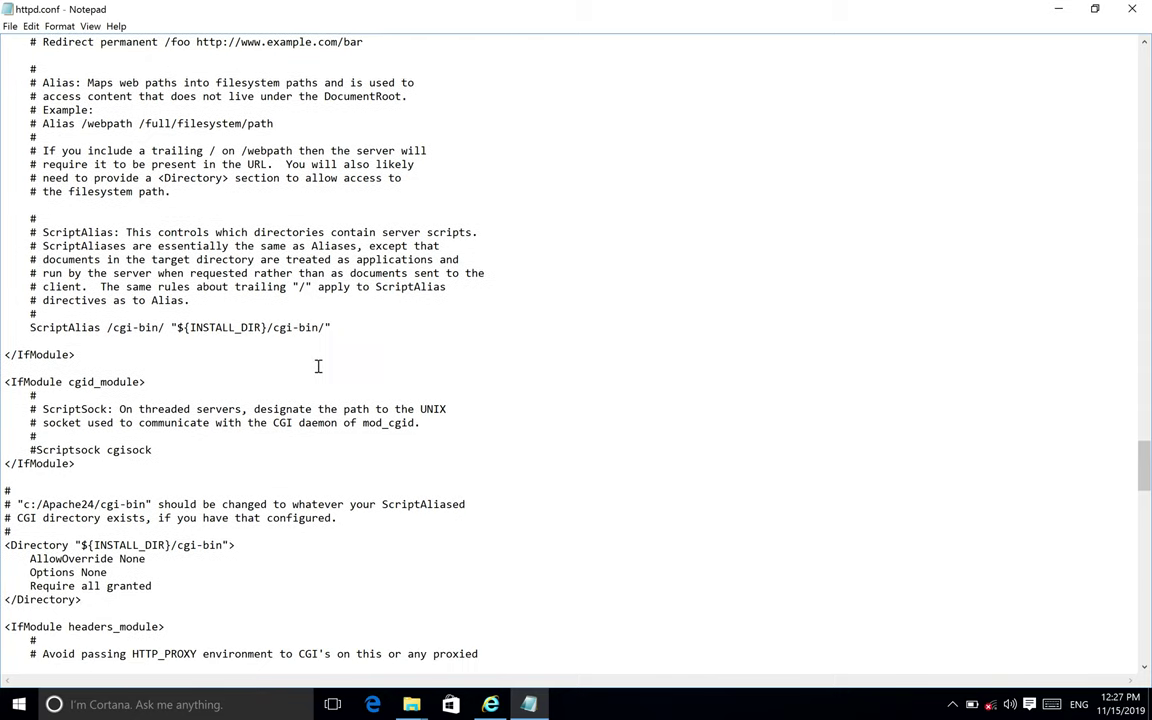
scroll(318, 367, "down", 2)
scroll(318, 367, "down", 1)
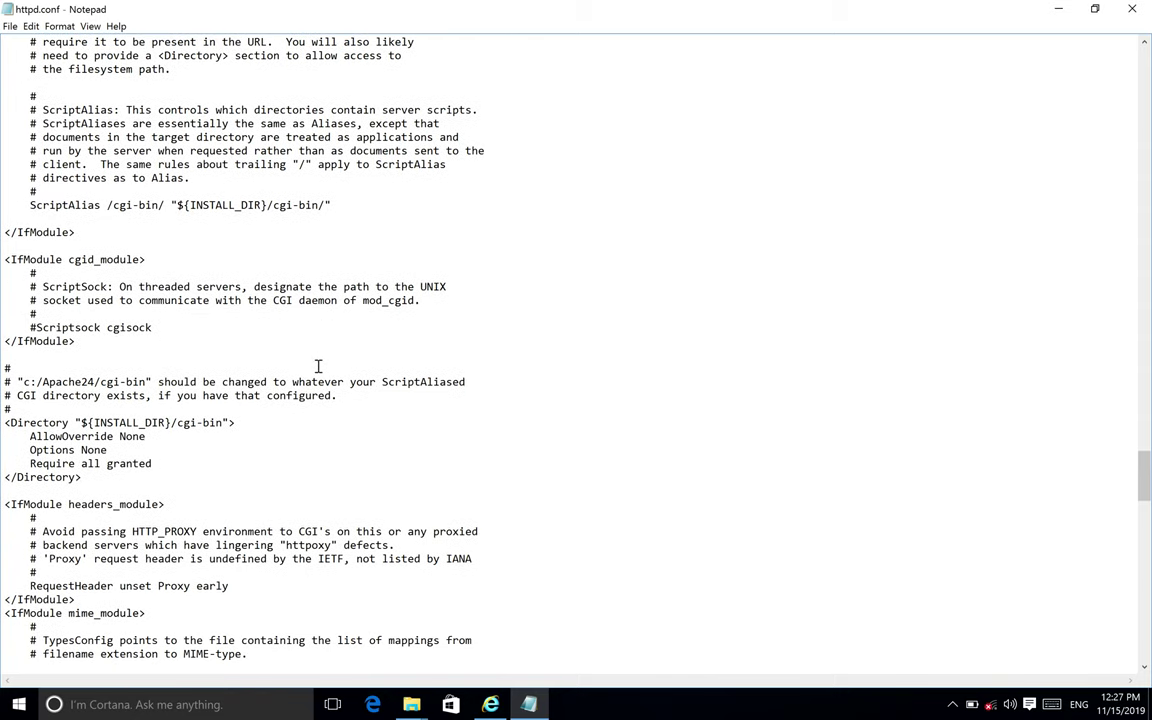
scroll(318, 367, "down", 8)
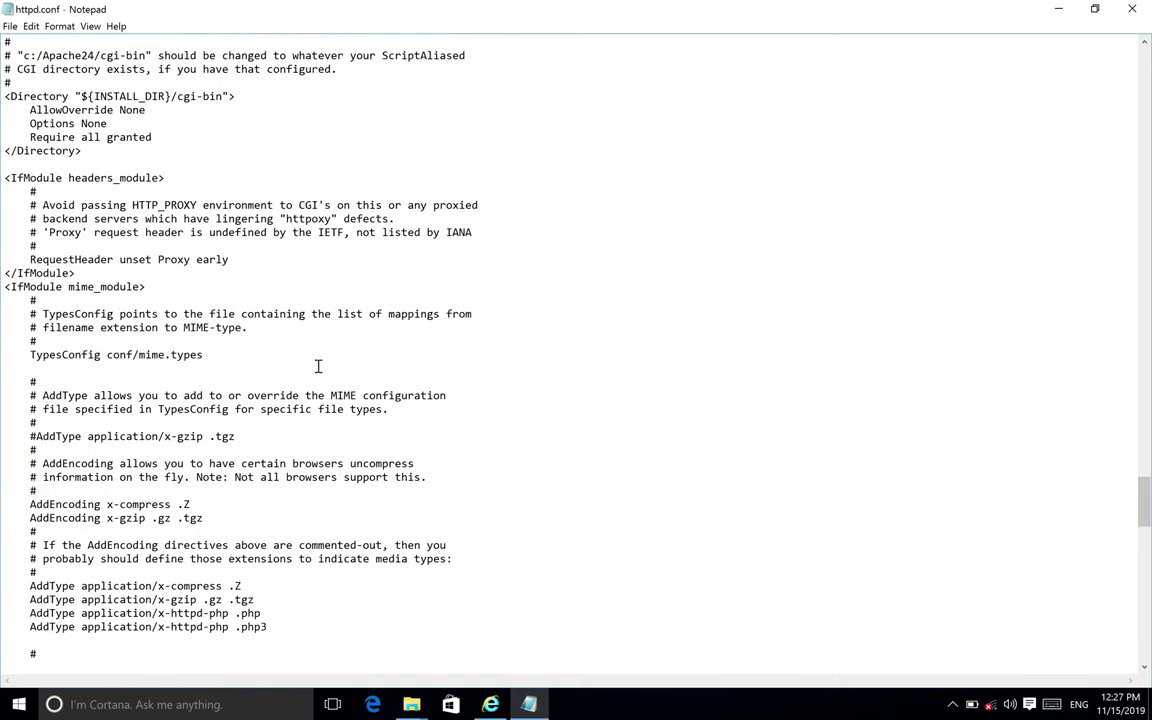
scroll(318, 367, "down", 1)
scroll(318, 367, "down", 9)
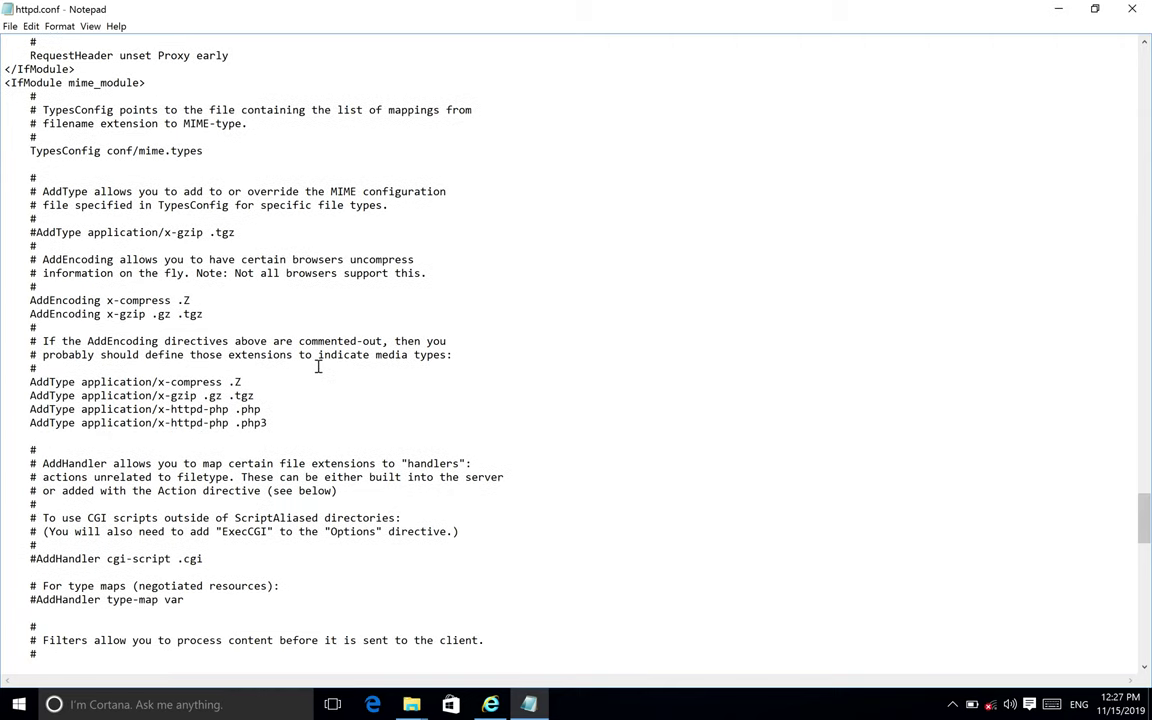
scroll(318, 367, "down", 6)
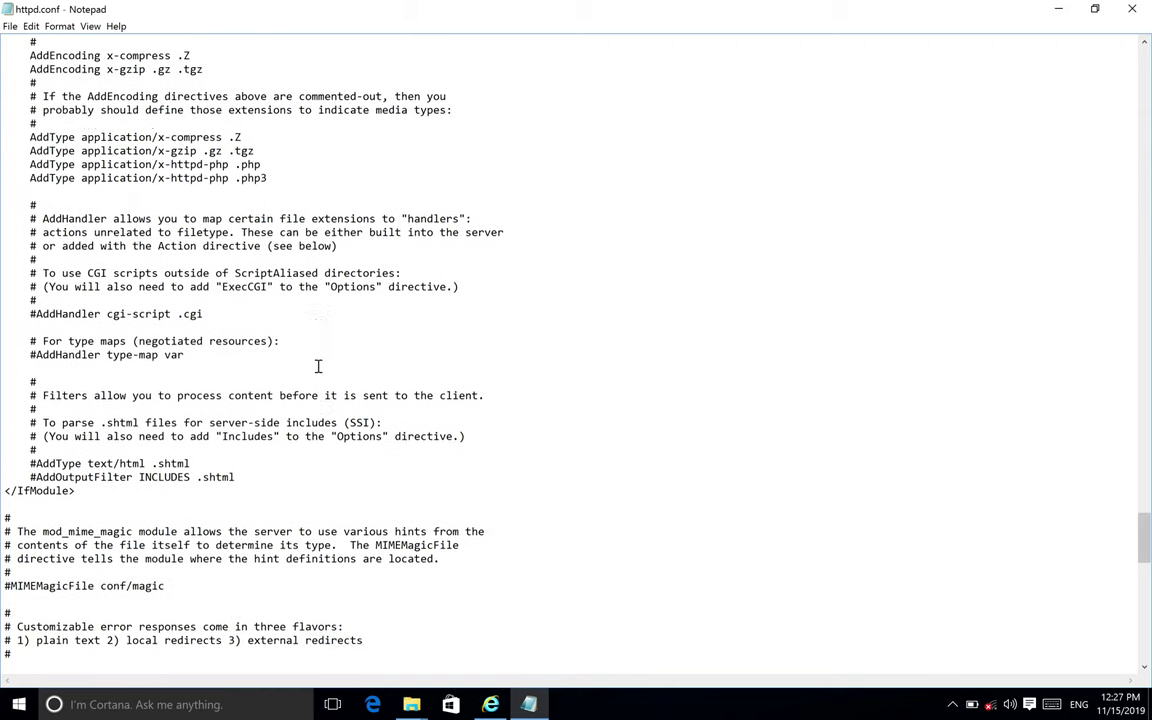
scroll(318, 367, "down", 2)
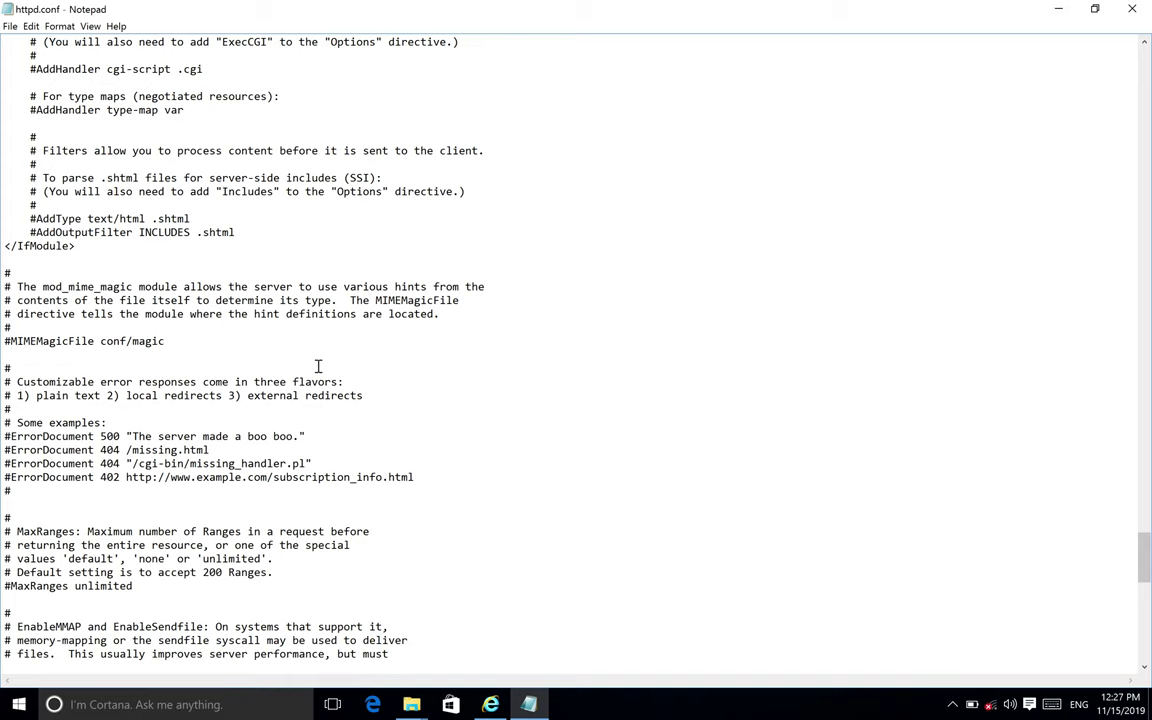
scroll(318, 367, "down", 10)
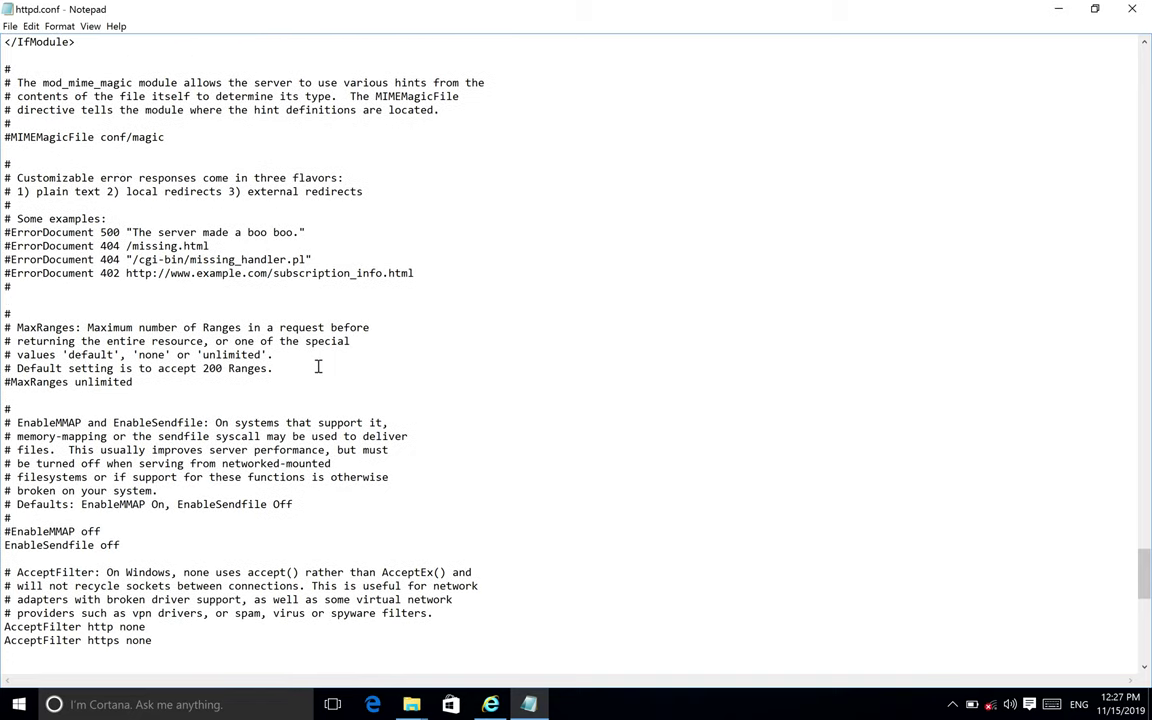
scroll(318, 367, "down", 4)
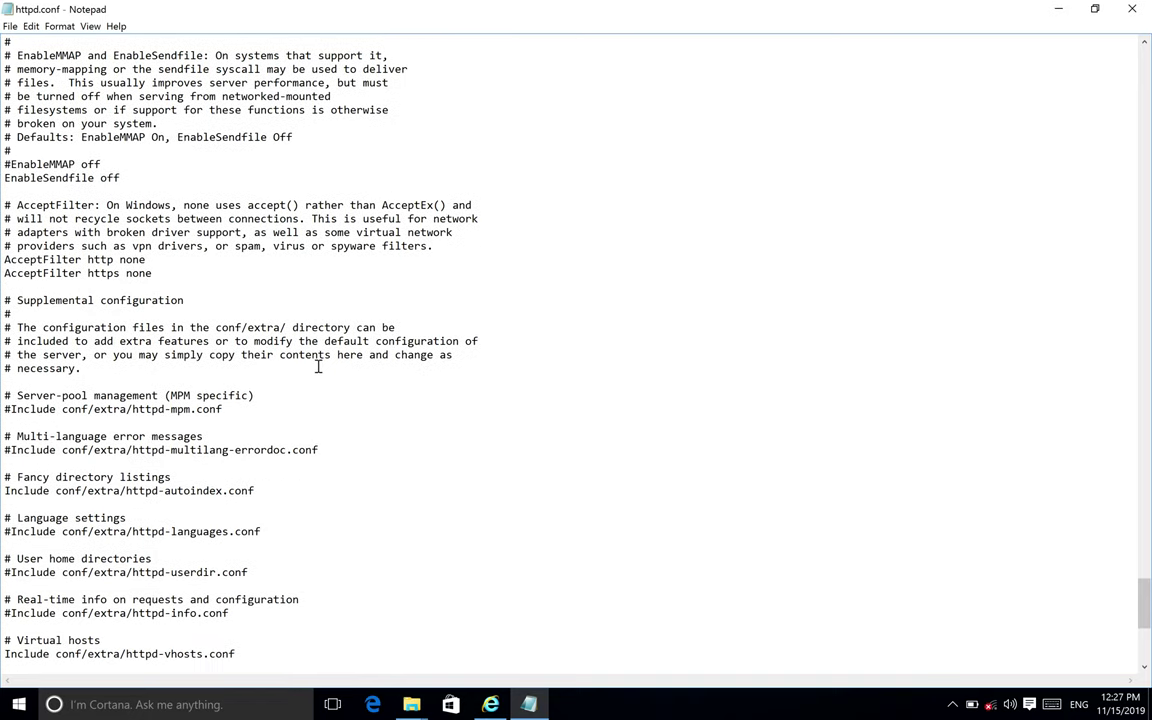
scroll(318, 367, "down", 4)
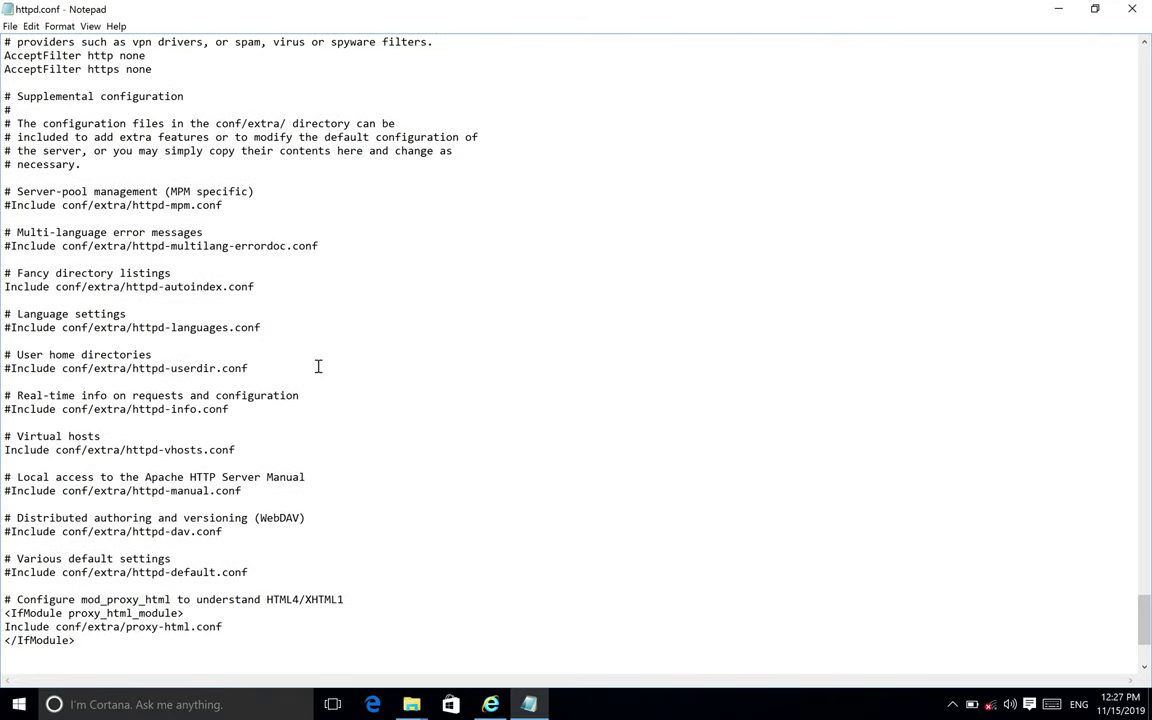
Recheck the beginning of httpd.conf, from the ServerSignature and ServerRoot settings to the Listen lines.
scroll(318, 367, "up", 20)
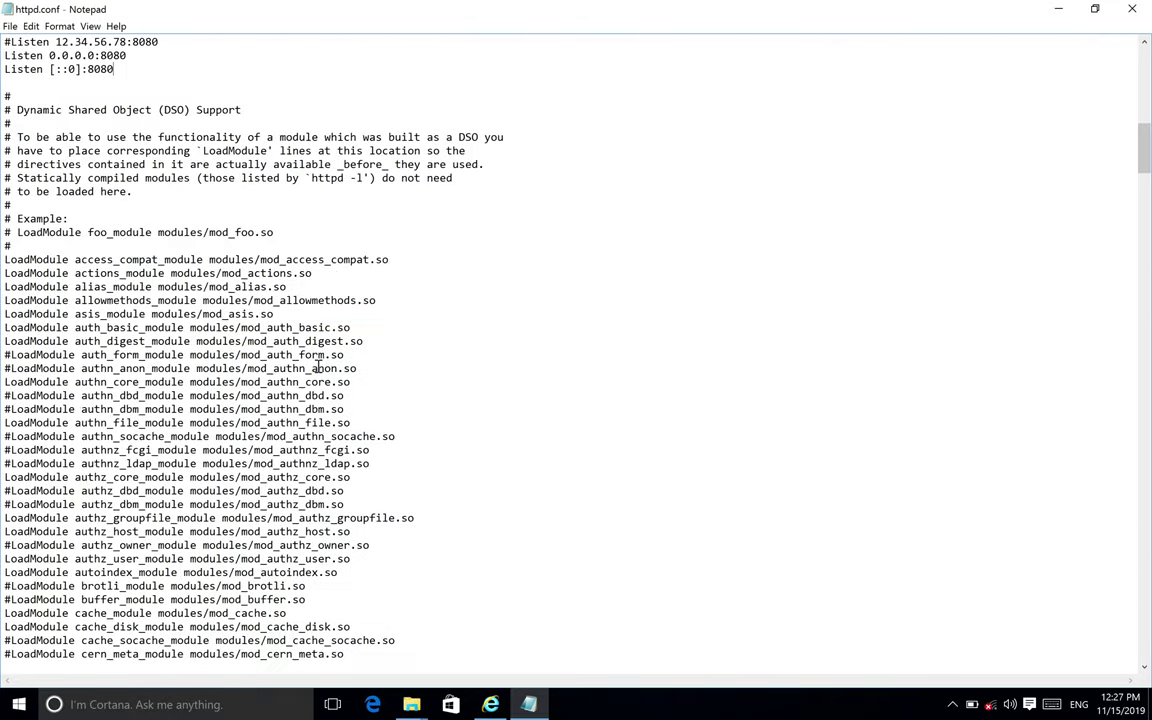
scroll(297, 112, "up", 3)
scroll(350, 248, "up", 20)
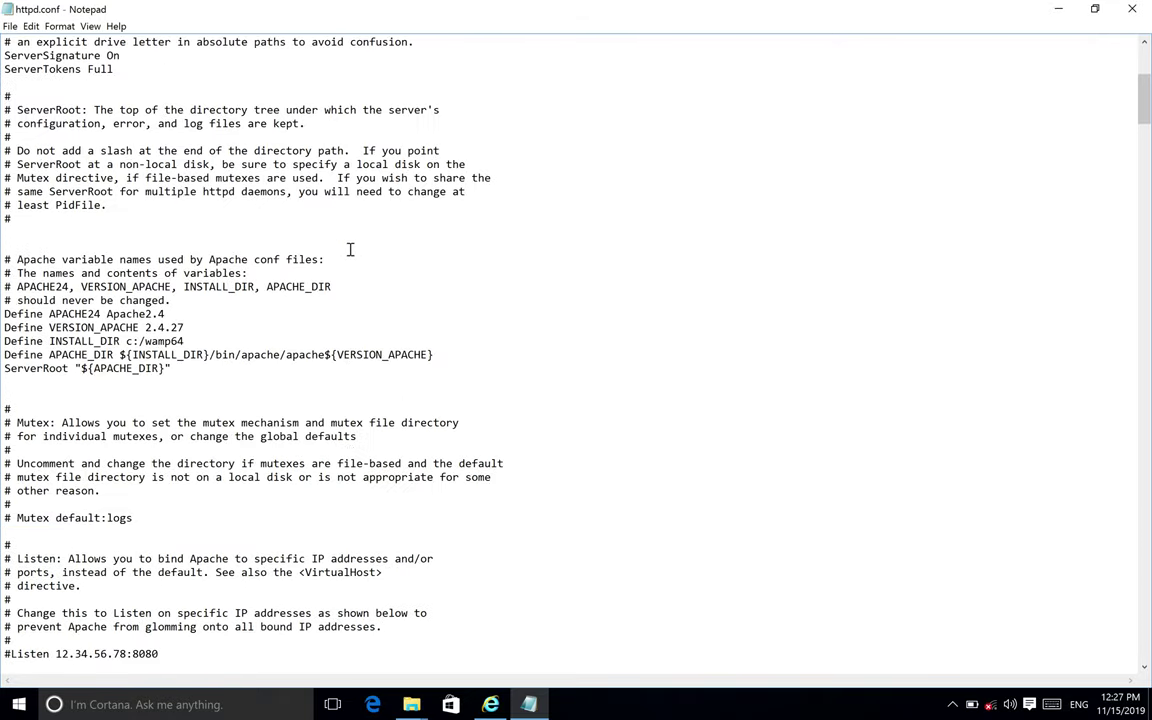
scroll(349, 248, "down", 3)
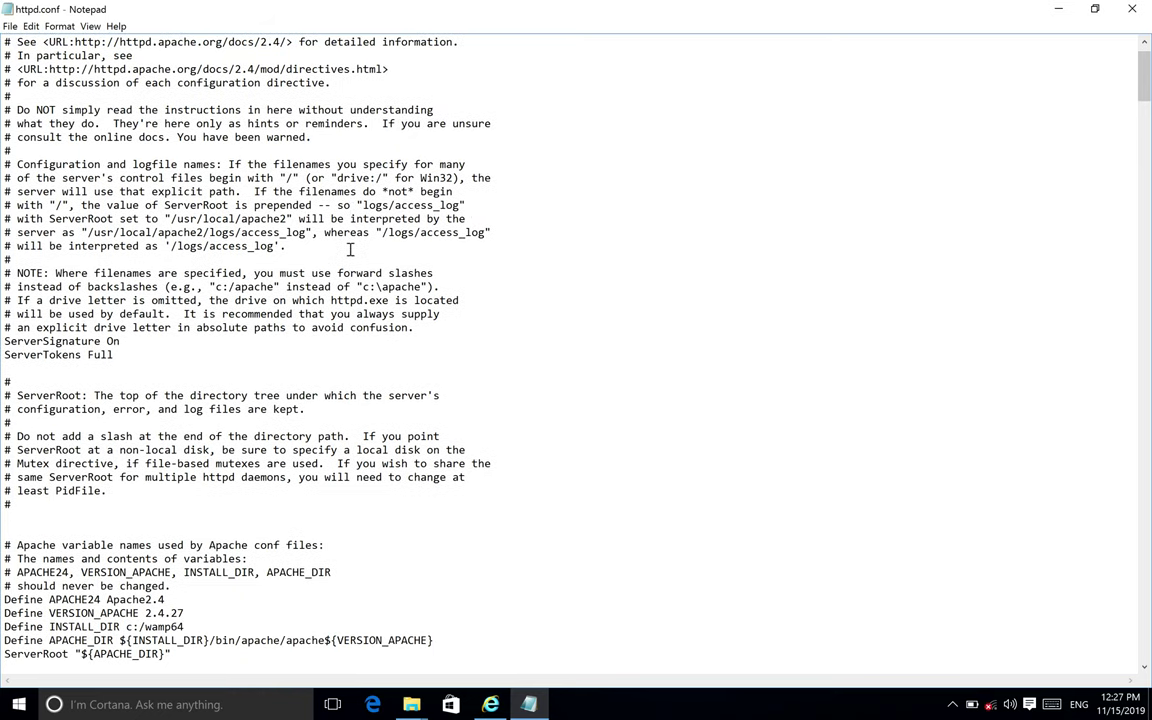
scroll(307, 408, "down", 6)
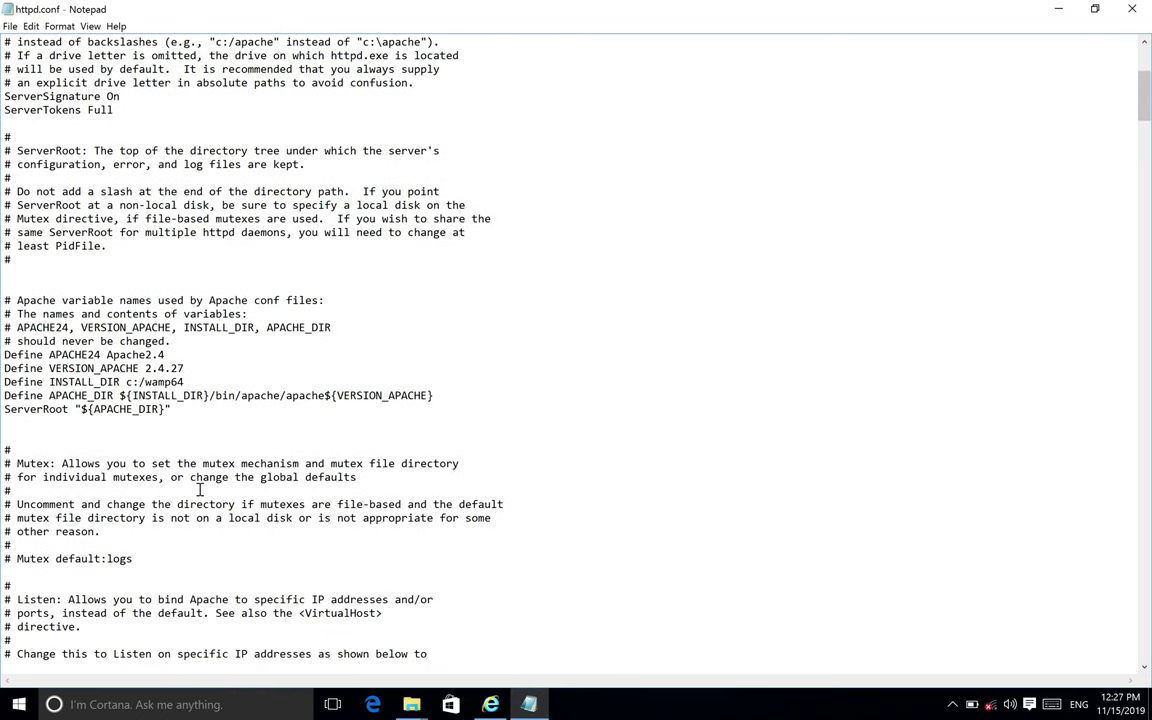
scroll(184, 495, "down", 1)
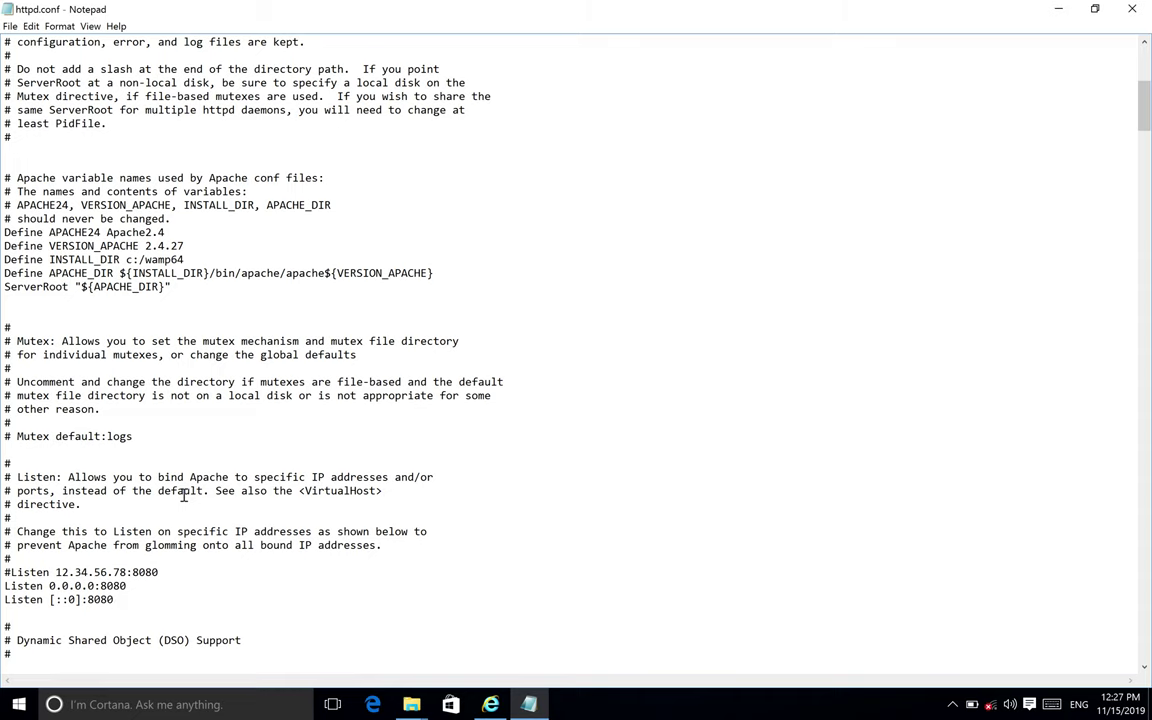
scroll(184, 495, "down", 2)
scroll(208, 573, "down", 6)
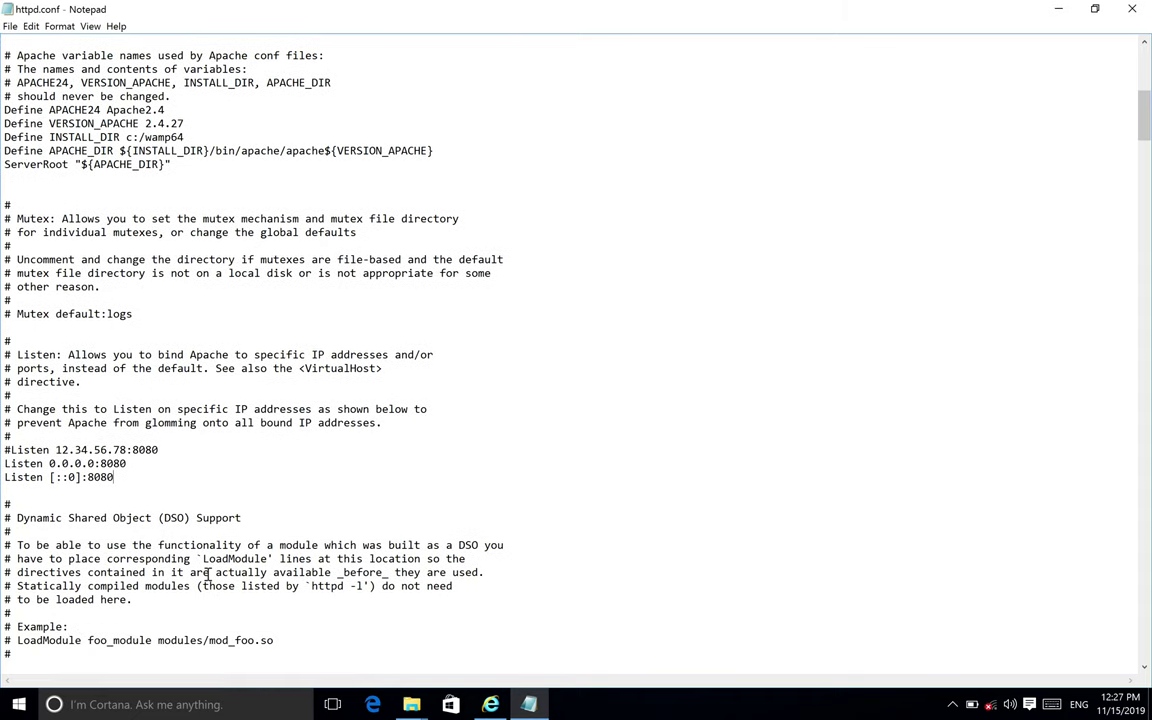
Change the port in the ServerName localhost line of httpd.conf to 8080.
scroll(208, 573, "down", 7)
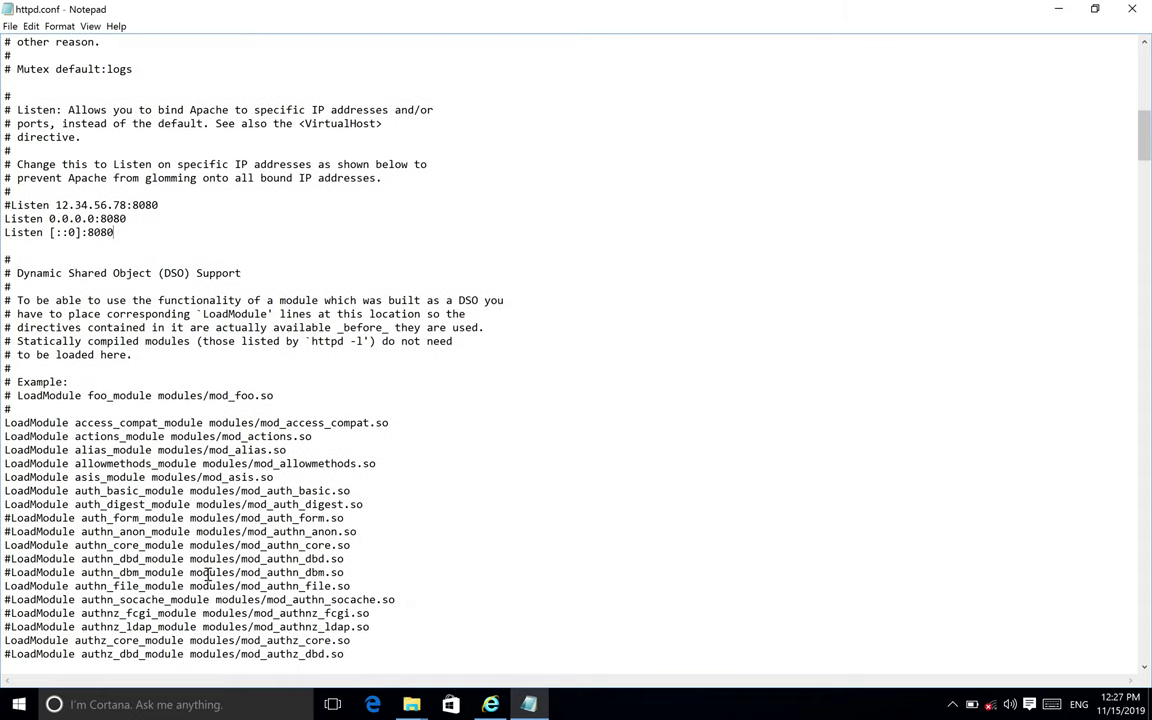
scroll(208, 573, "down", 11)
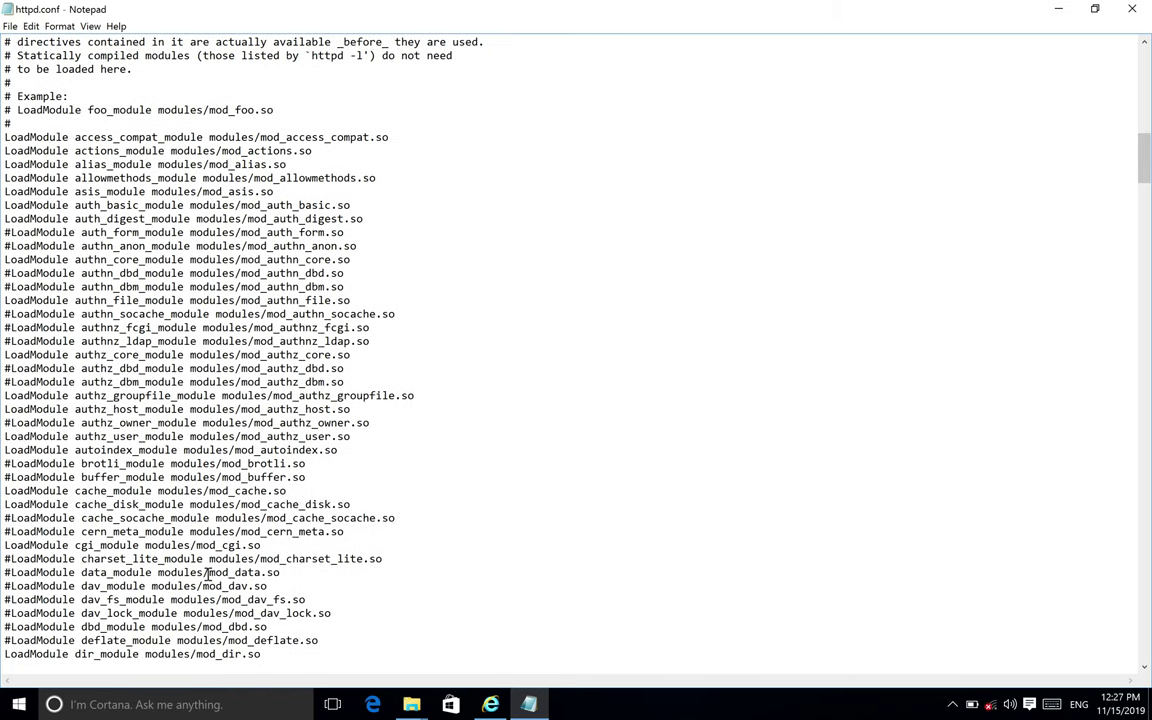
scroll(208, 573, "down", 13)
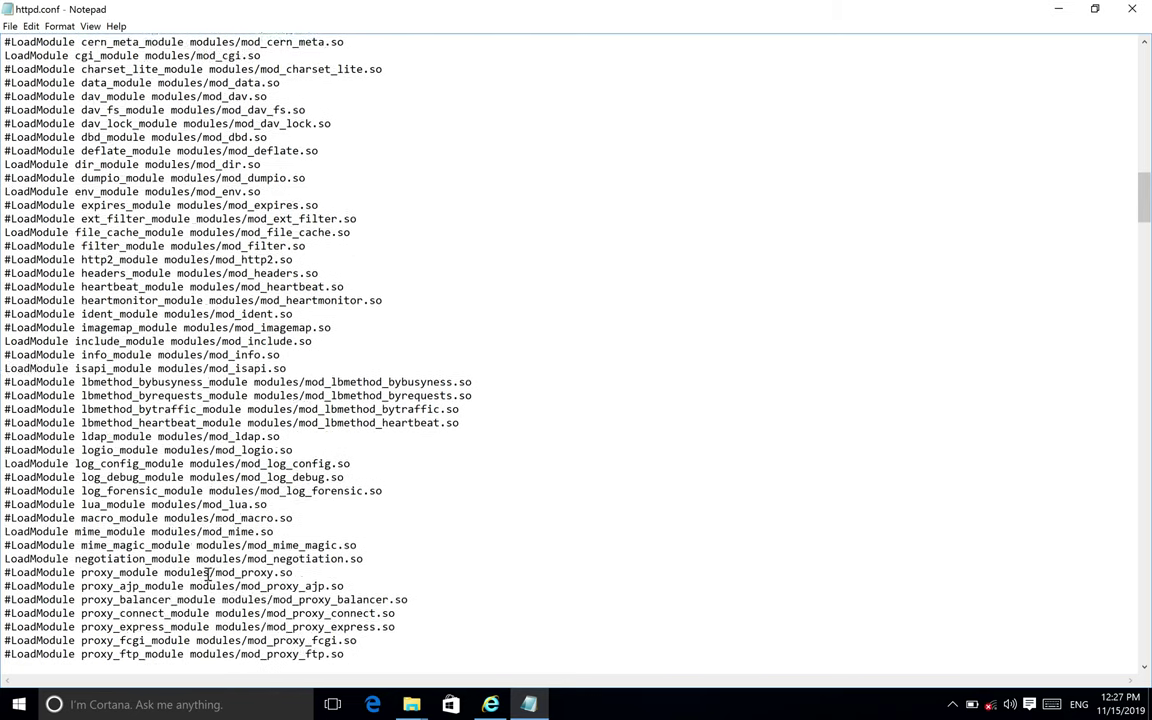
scroll(208, 573, "down", 5)
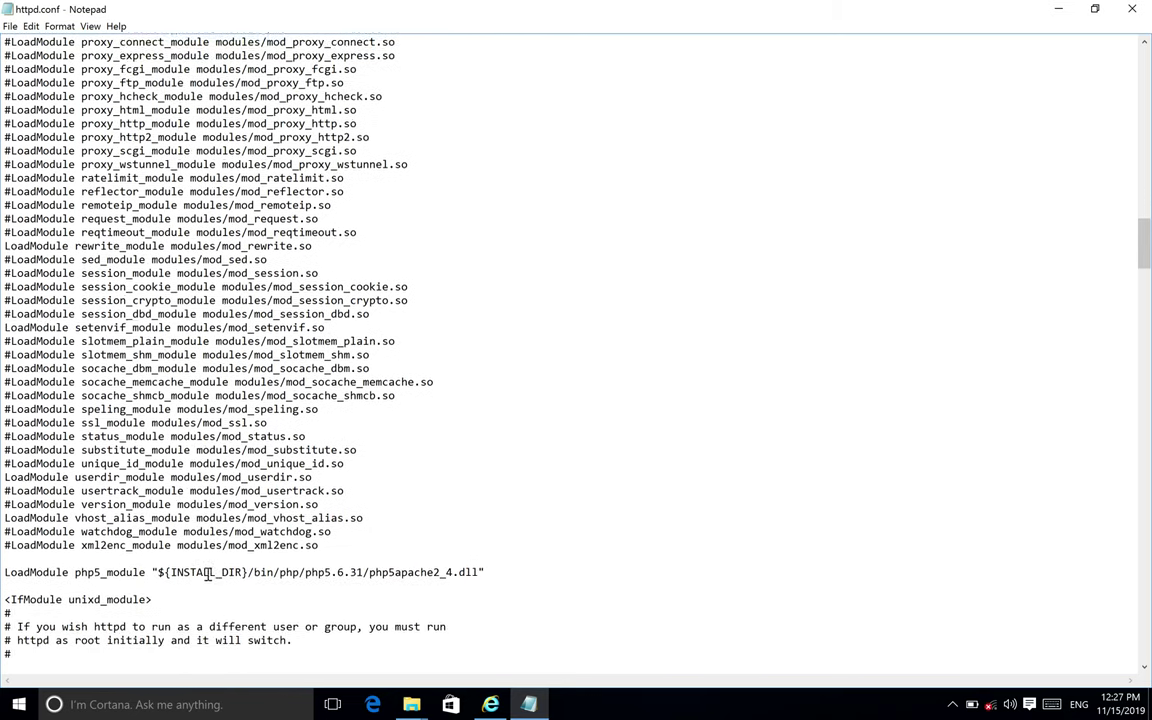
scroll(208, 573, "down", 4)
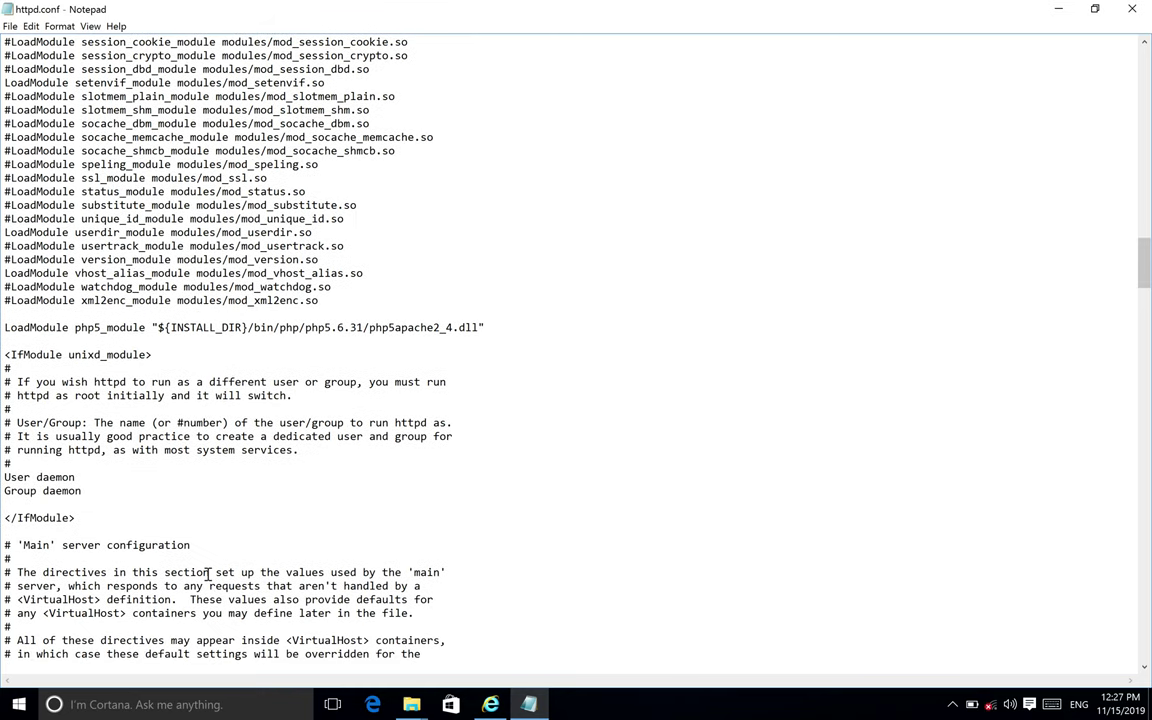
scroll(208, 573, "down", 7)
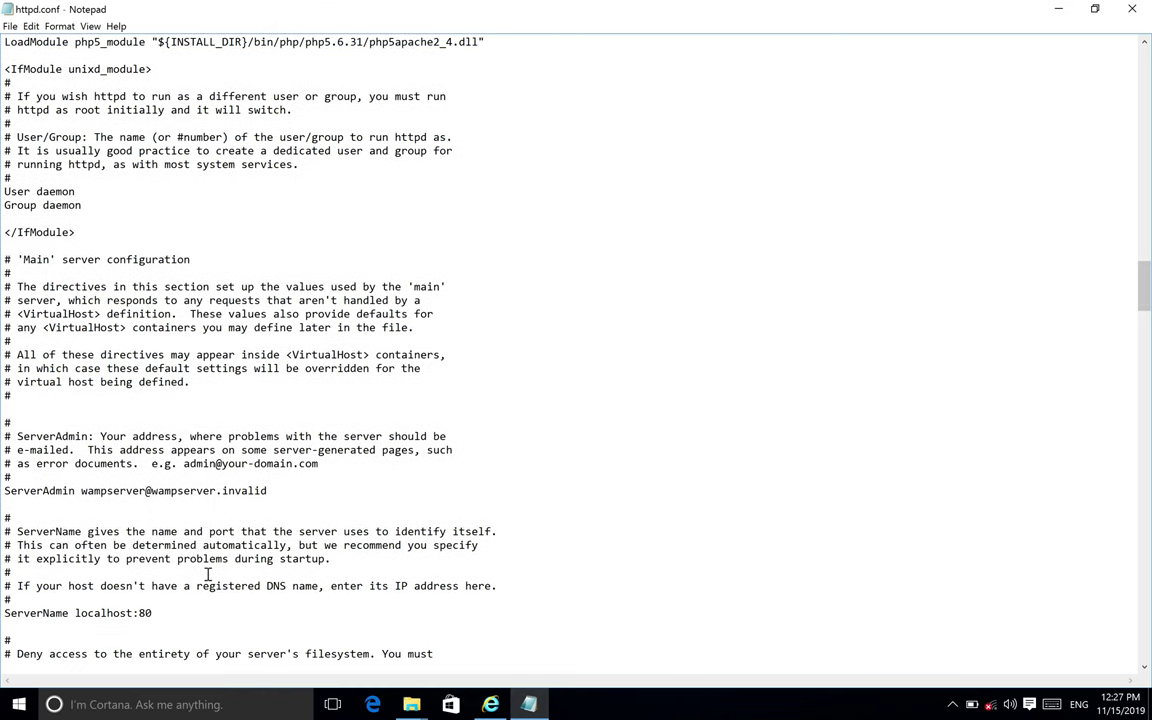
scroll(146, 622, "down", 1)
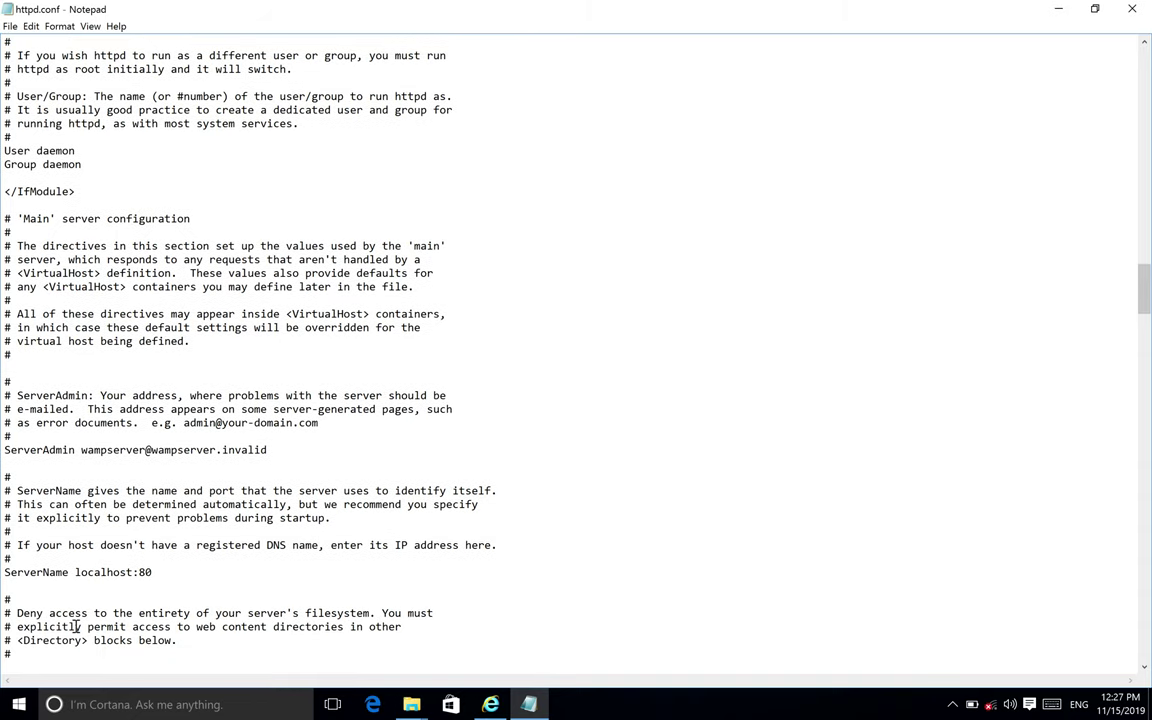
scroll(15, 575, "down", 3)
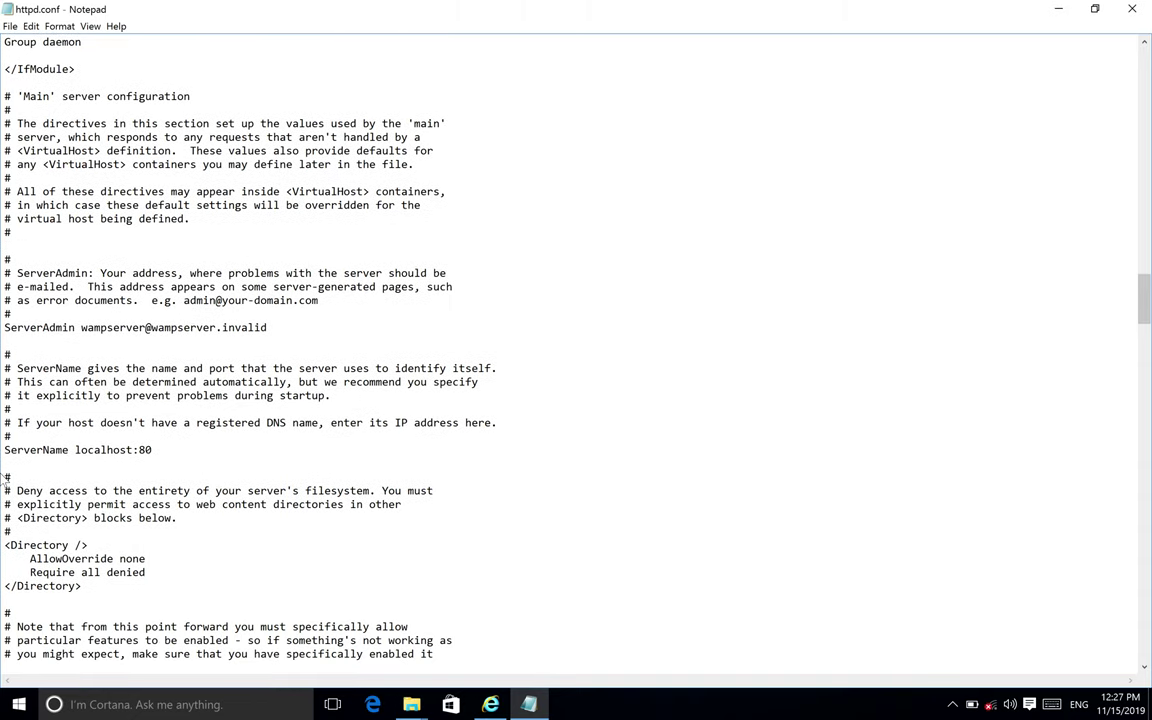
left_click(169, 450)
type("80")
Save the edited httpd.conf under its existing name and close it.
left_click(10, 26)
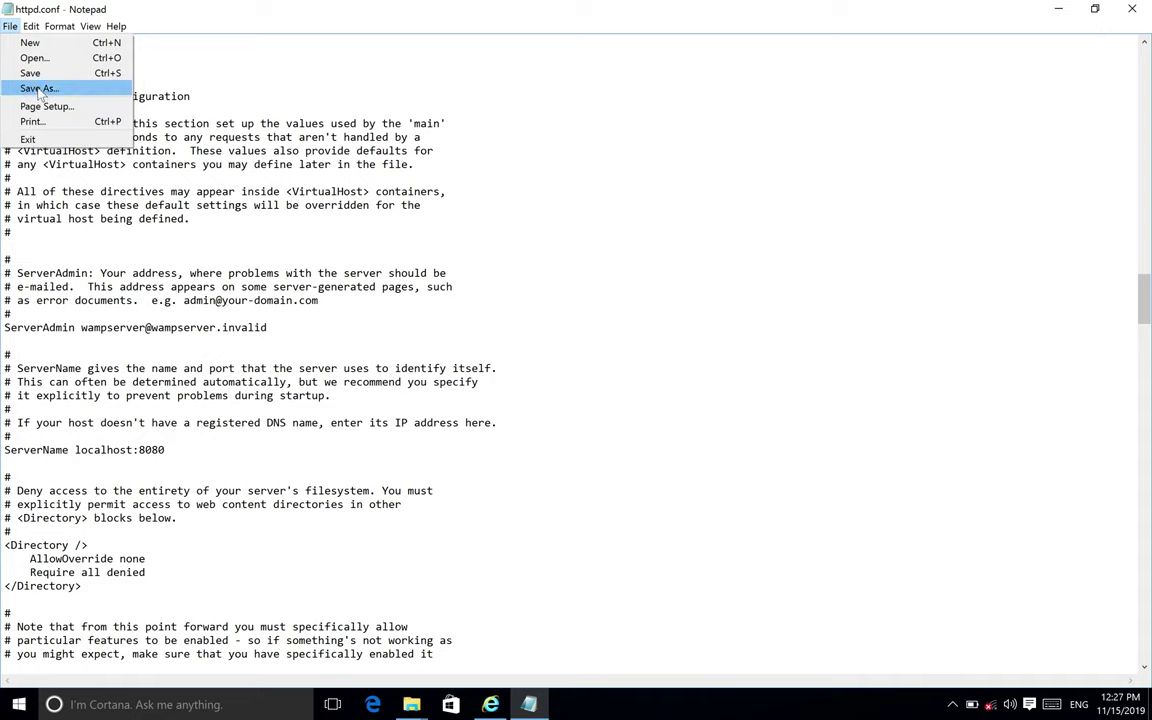
left_click(40, 73)
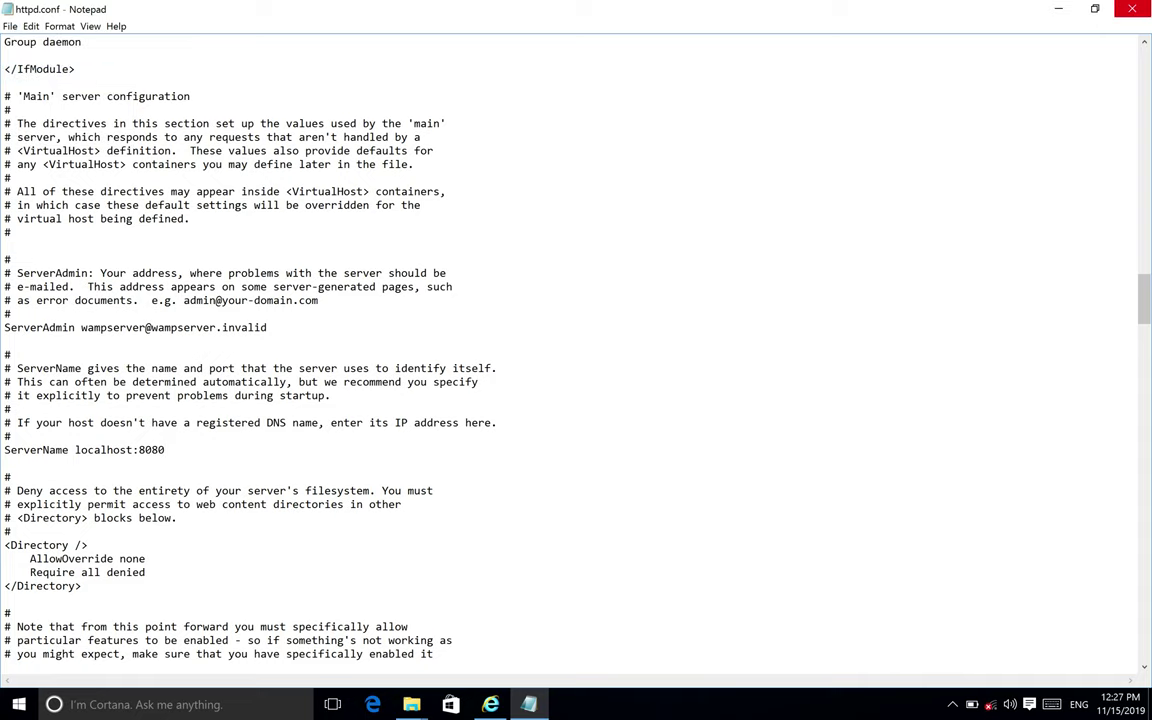
left_click(1132, 9)
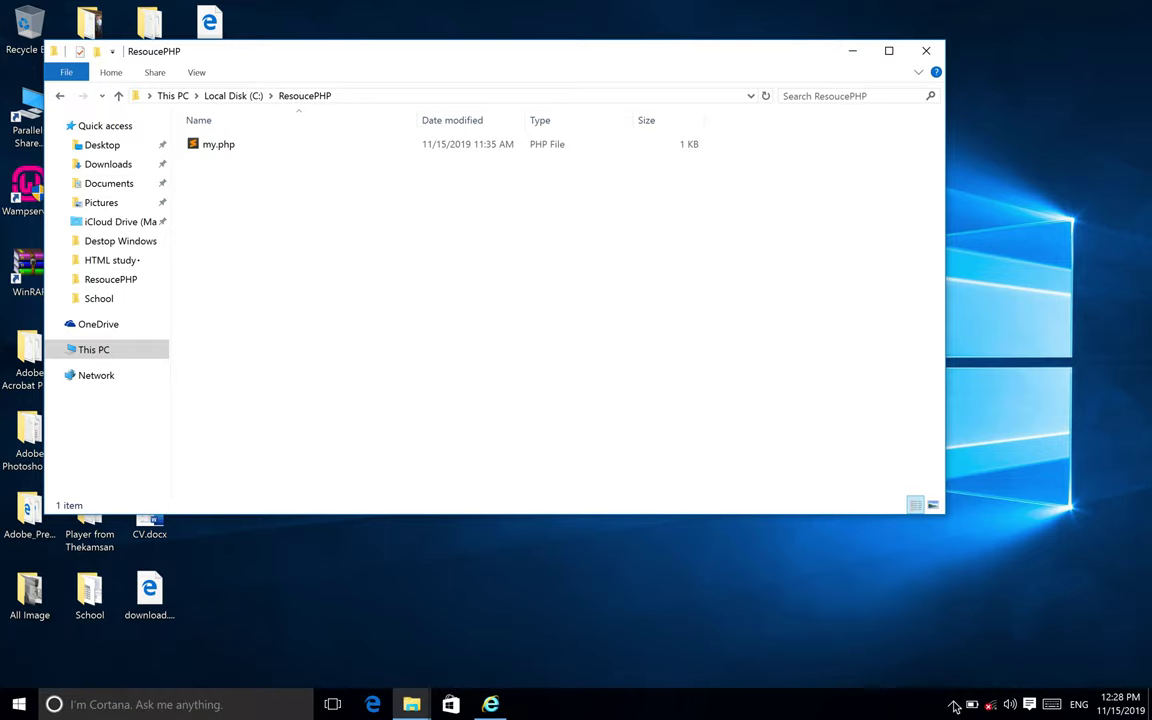
Restart all WampServer services so Apache loads the edited configuration.
left_click(955, 708)
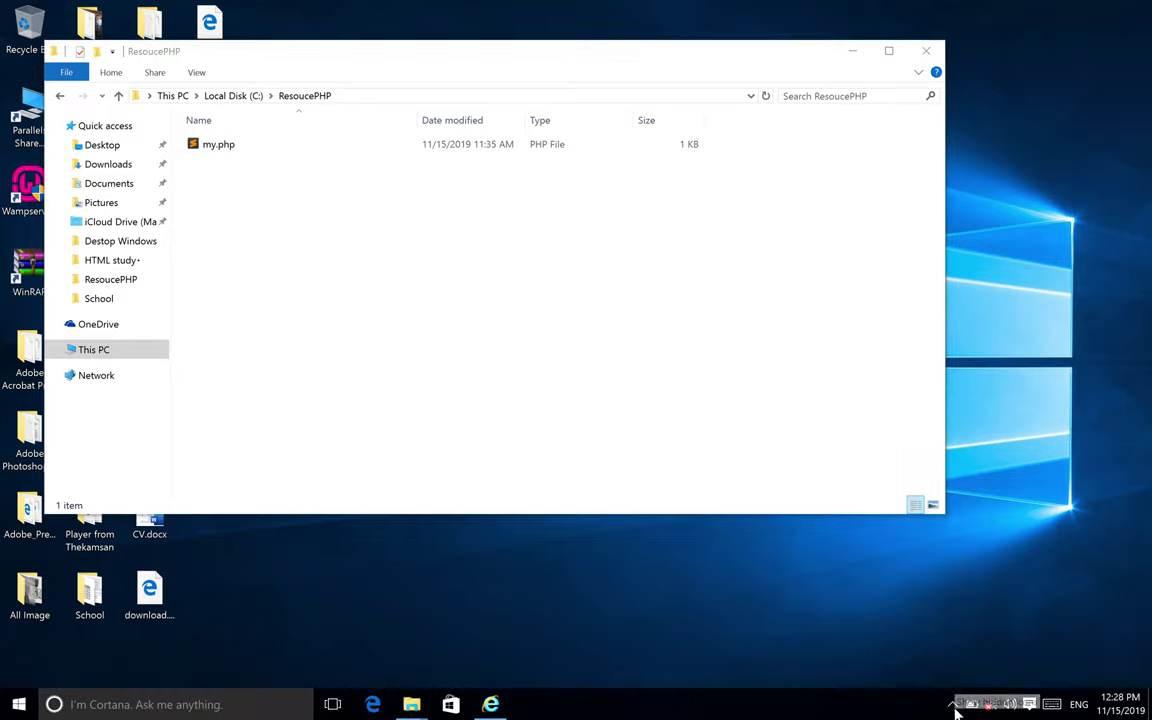
left_click(955, 708)
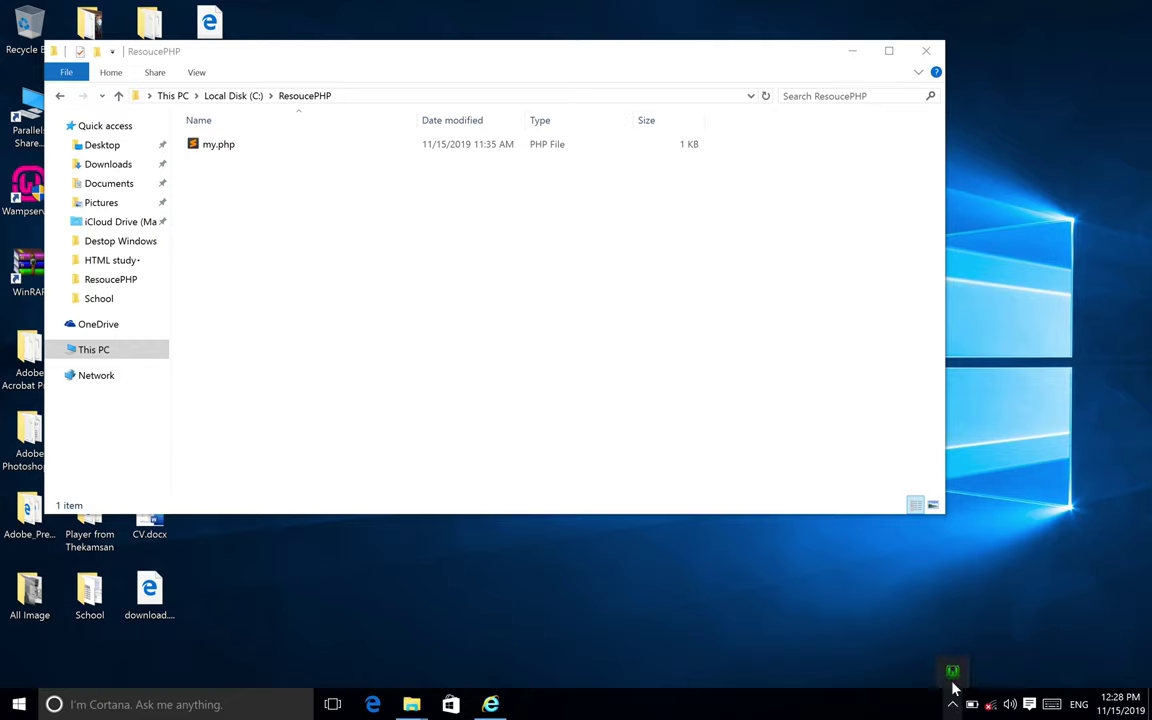
left_click(953, 676)
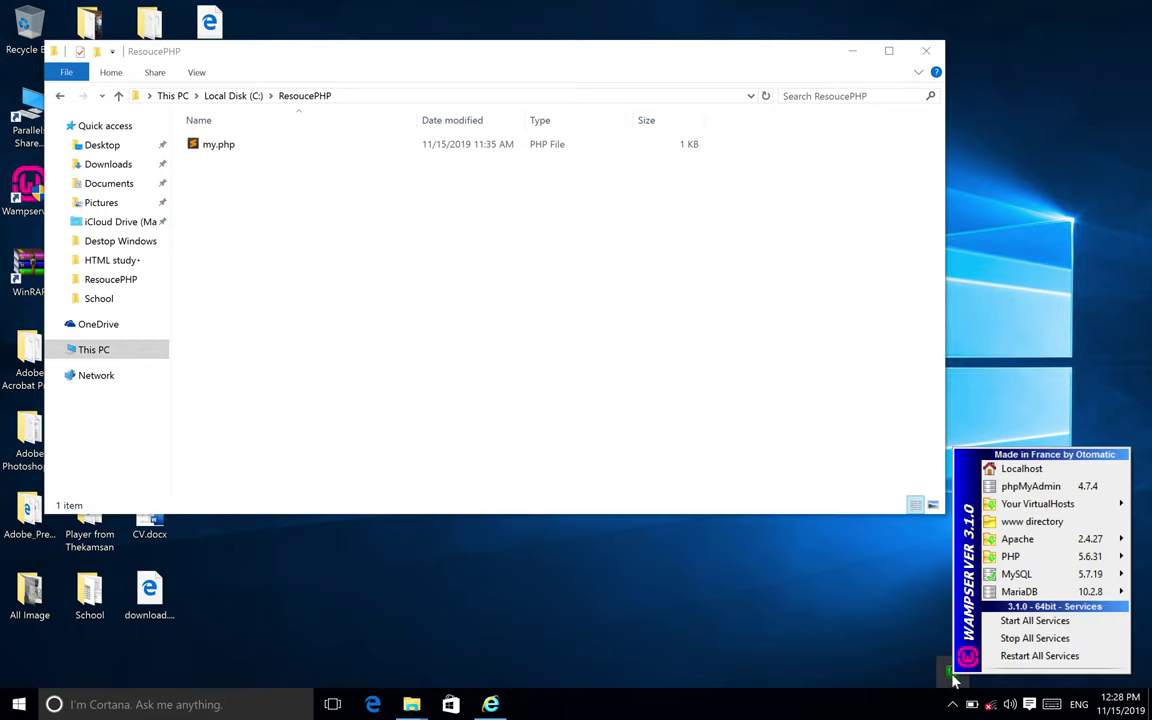
left_click(1032, 657)
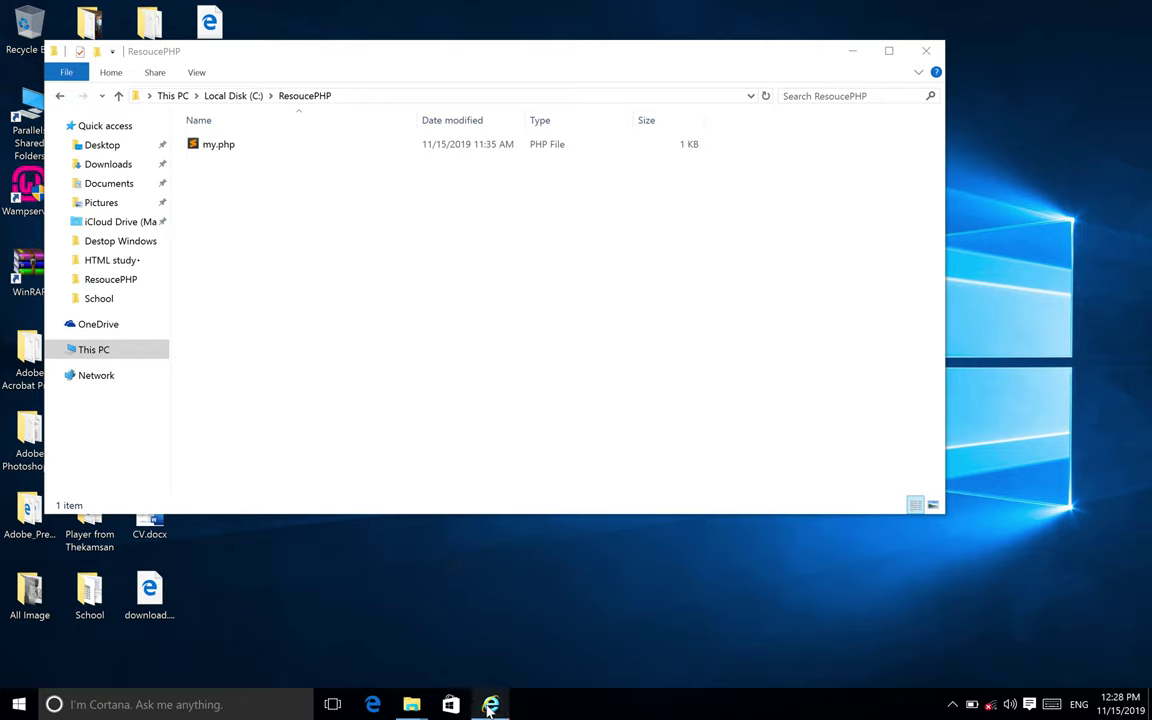
Delete my.php from the C:\ResoucePHP folder and minimize the folder window.
right_click(224, 148)
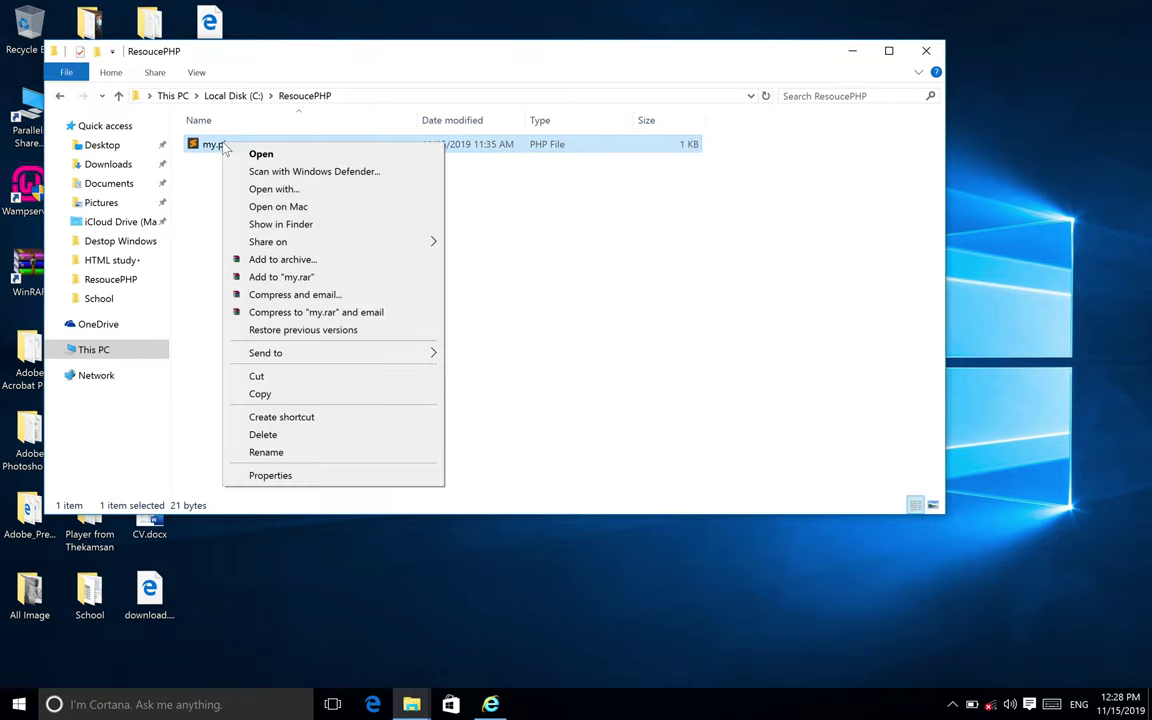
left_click(264, 435)
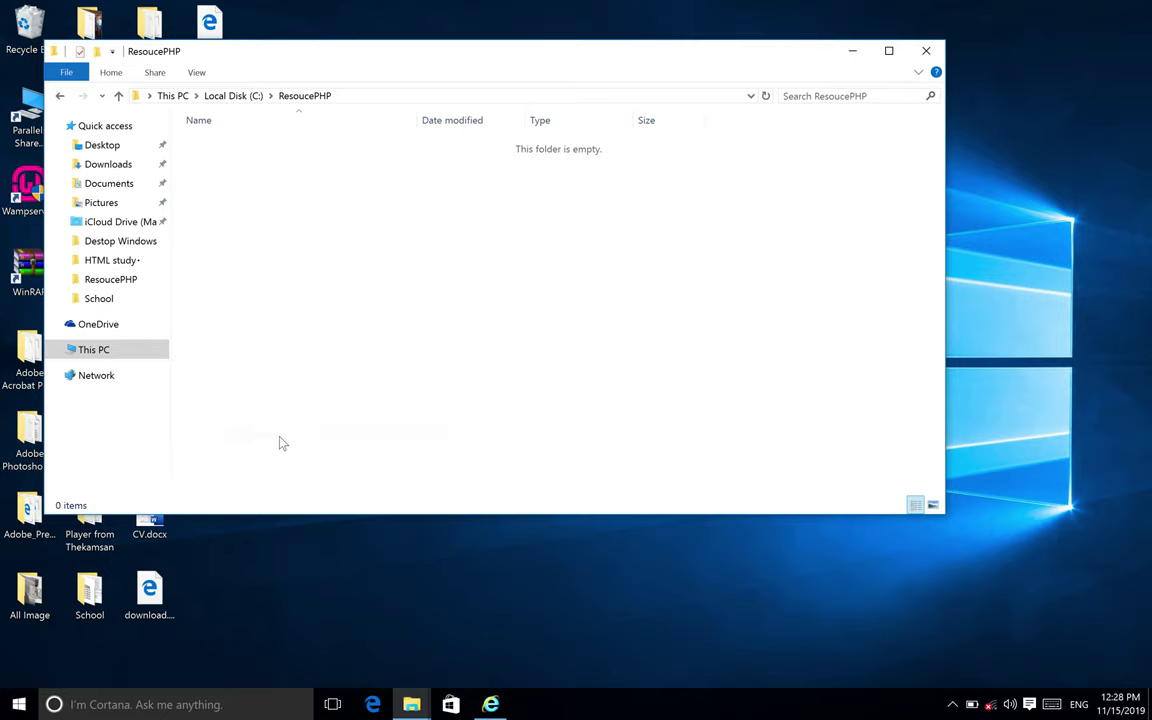
left_click(852, 52)
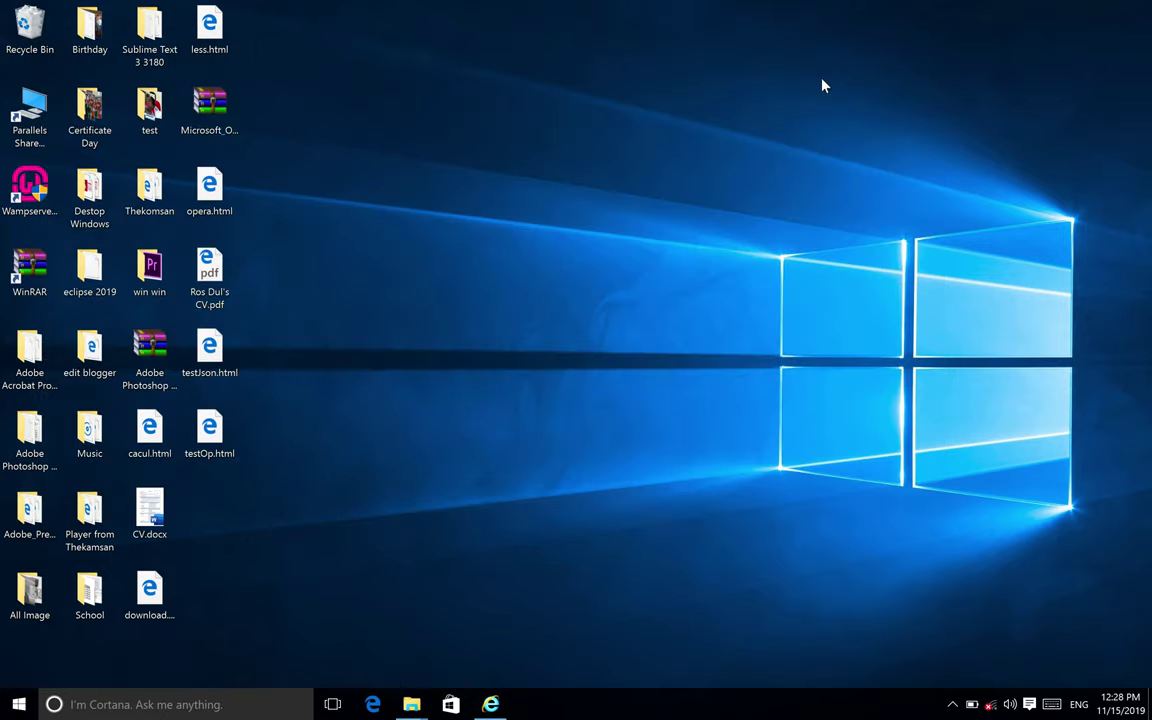
left_click(492, 705)
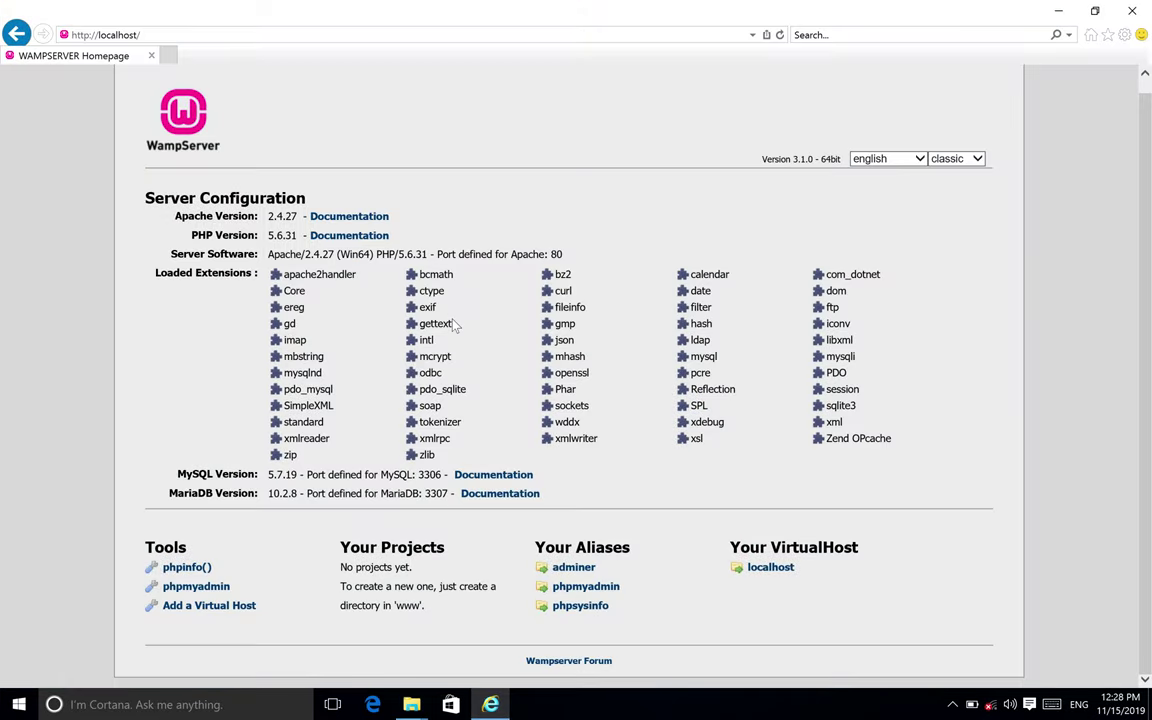
left_click(557, 35)
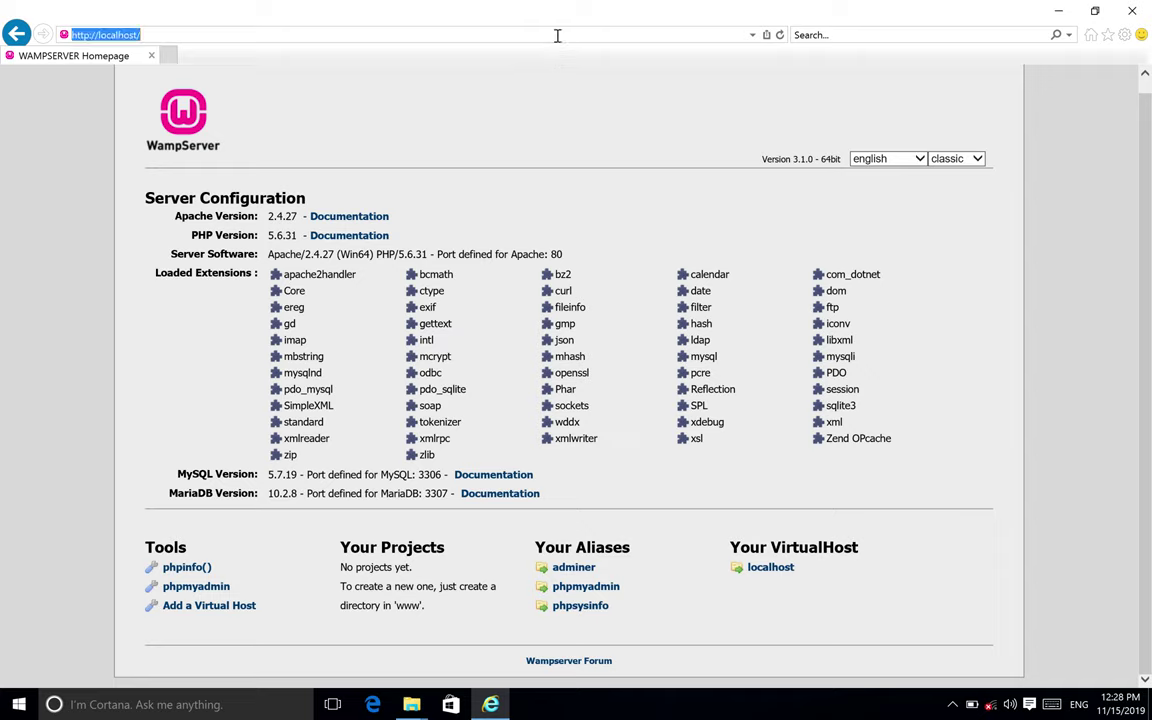
key("Return")
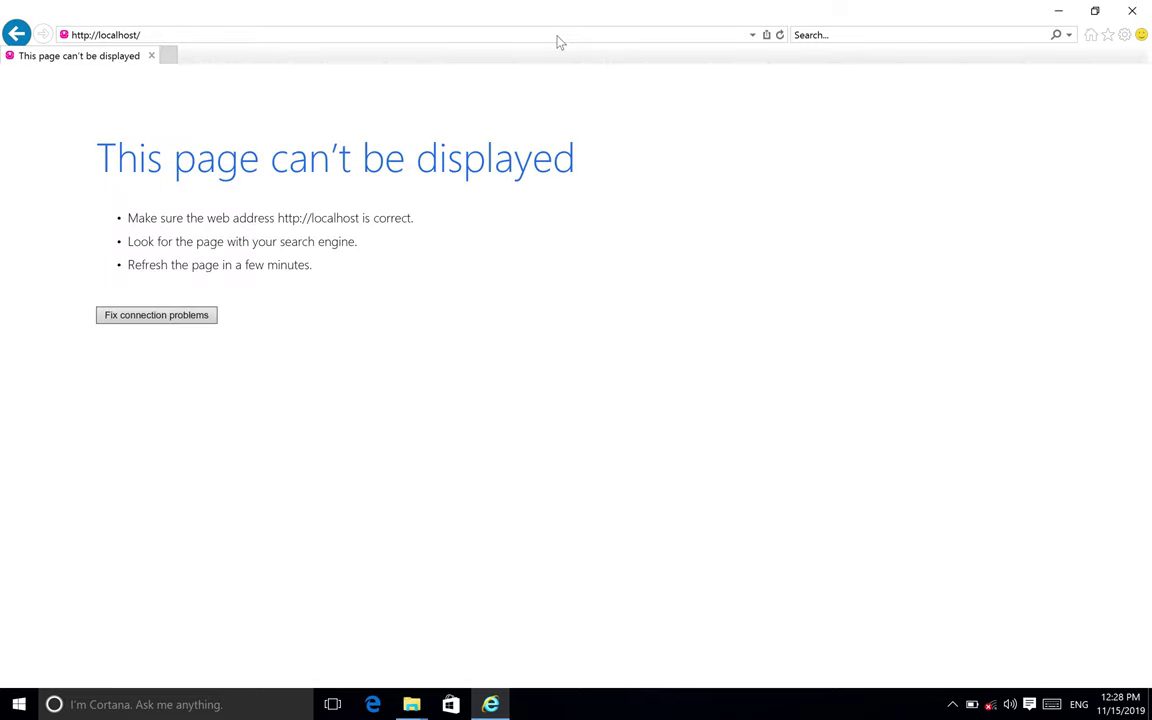
Try to open localhost:8080 in the browser.
left_click(486, 38)
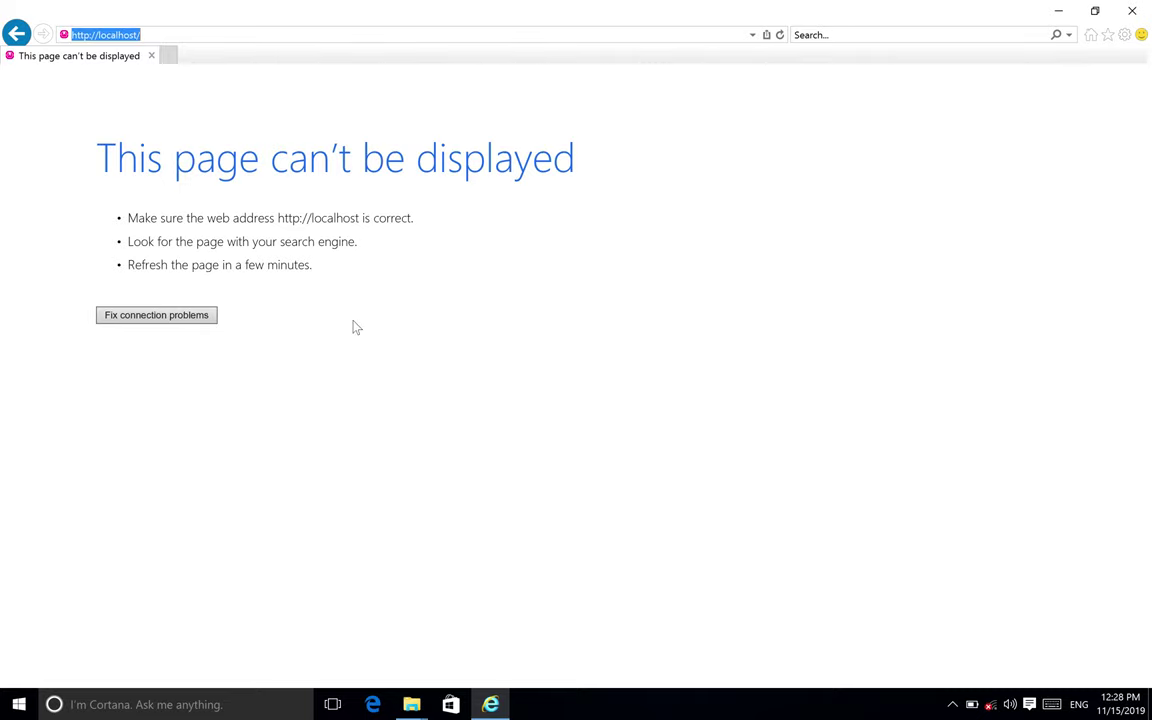
type("localhost")
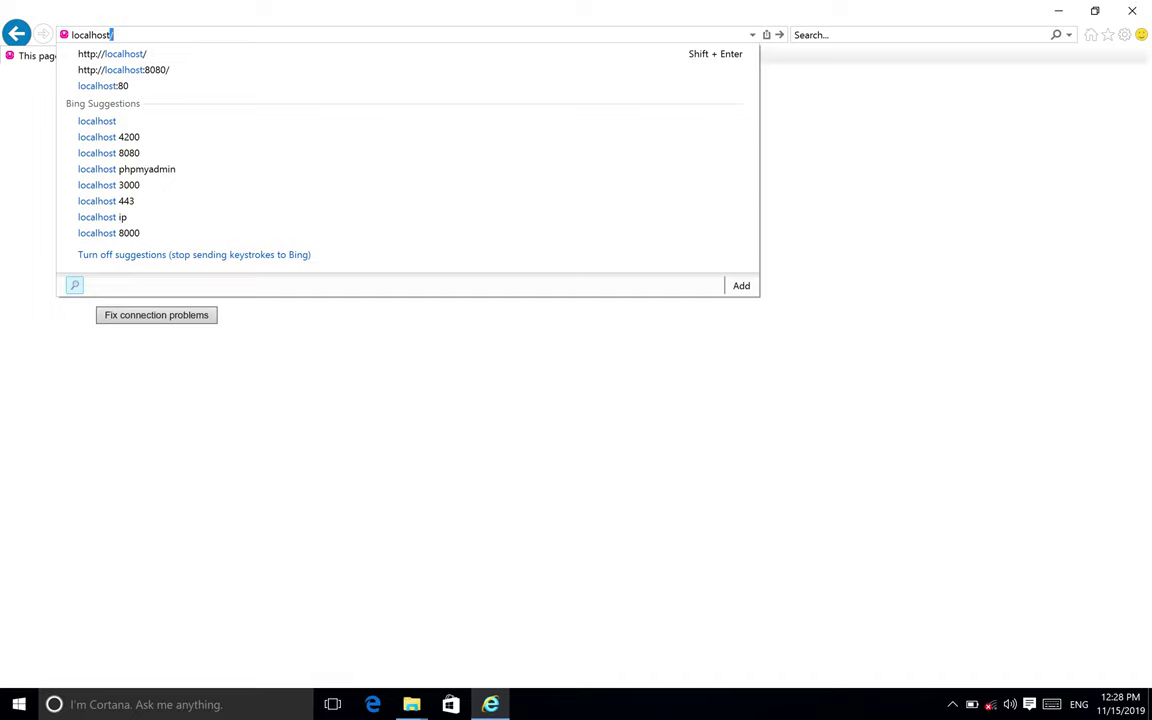
type(":")
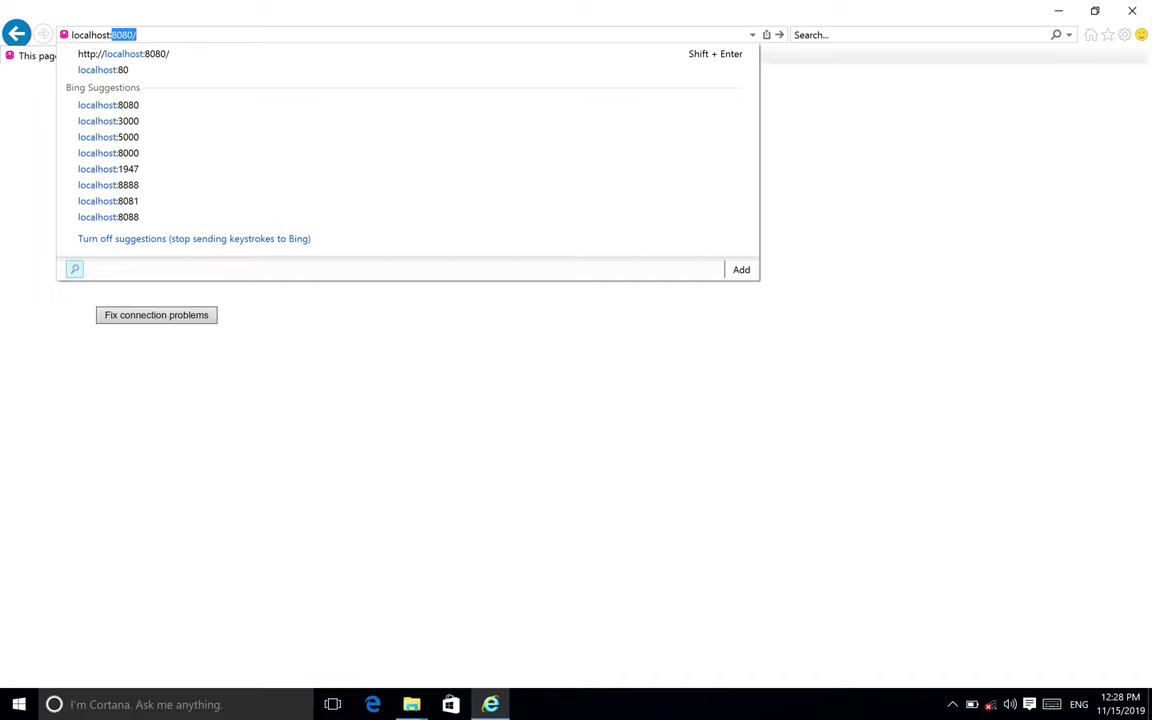
type("8080")
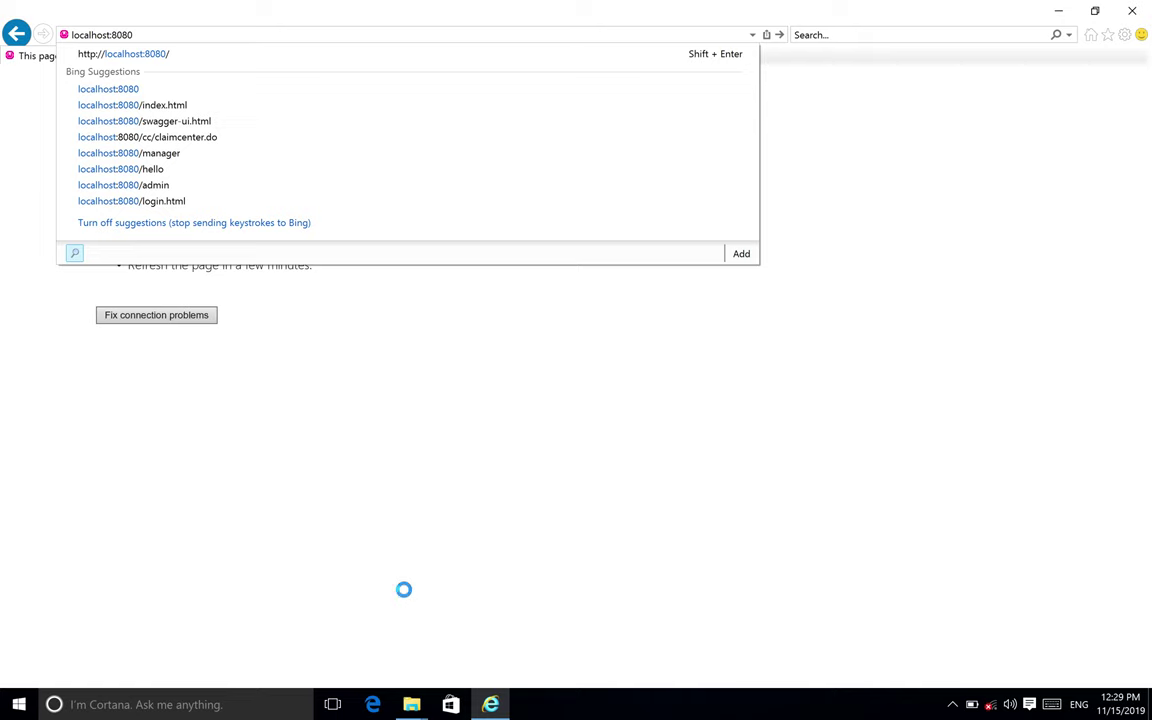
key("Return")
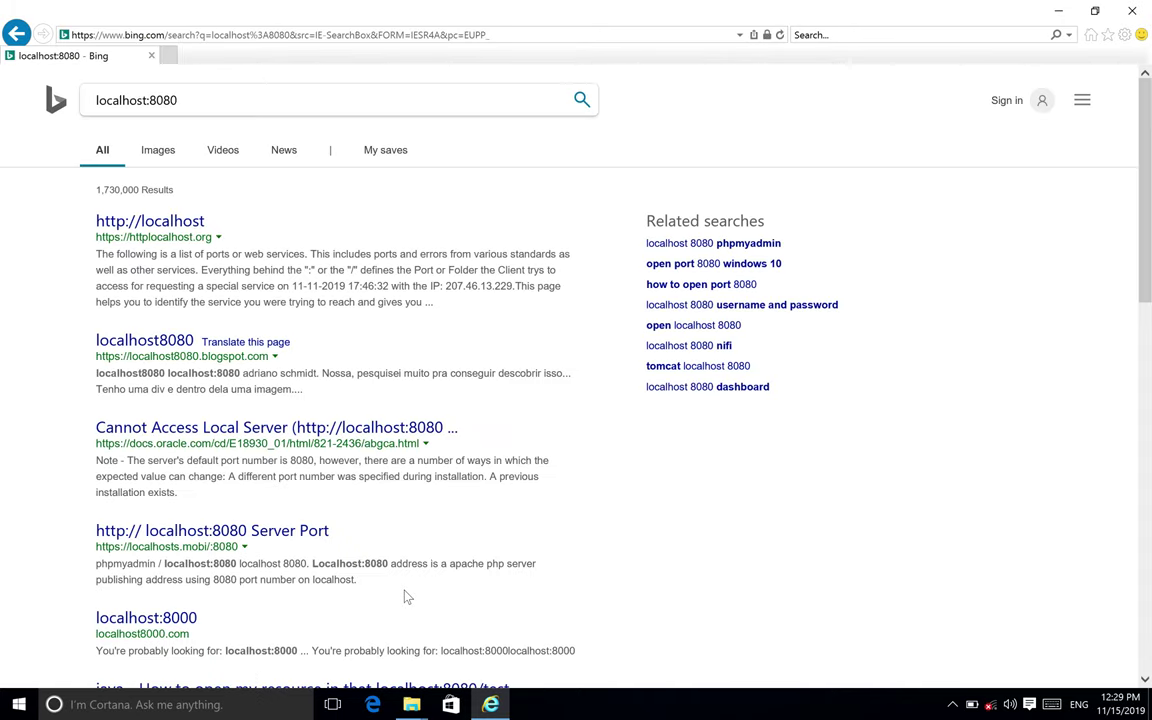
left_click(248, 35)
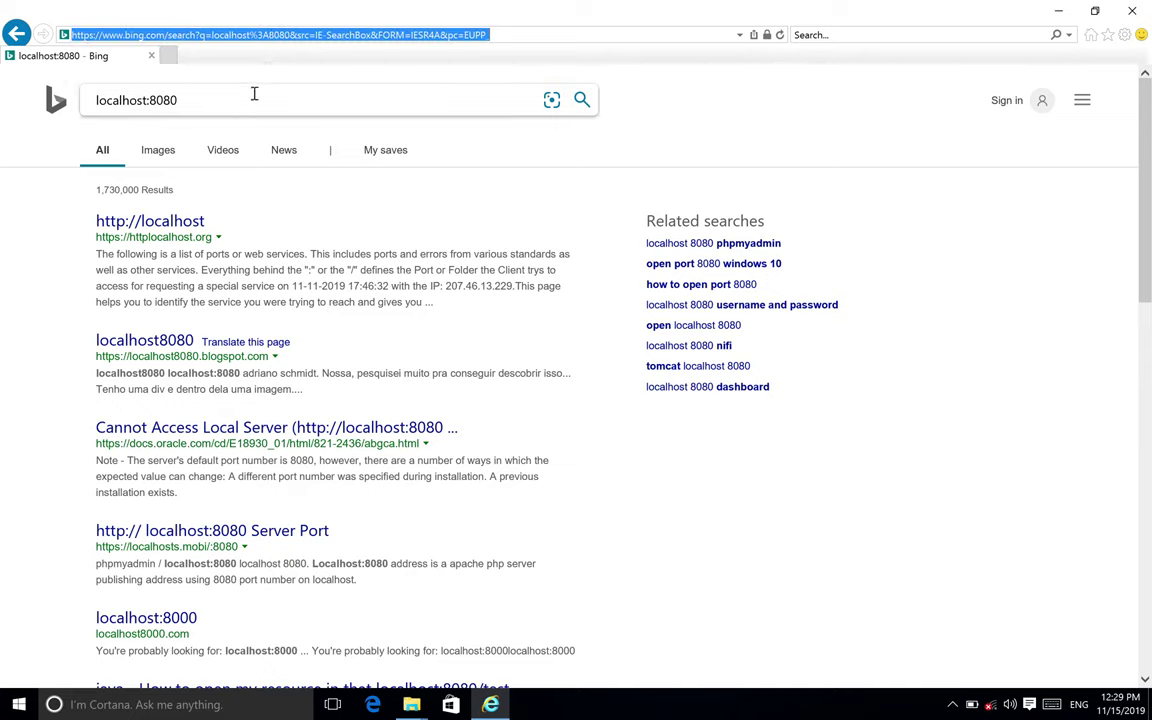
type("localhost:8080")
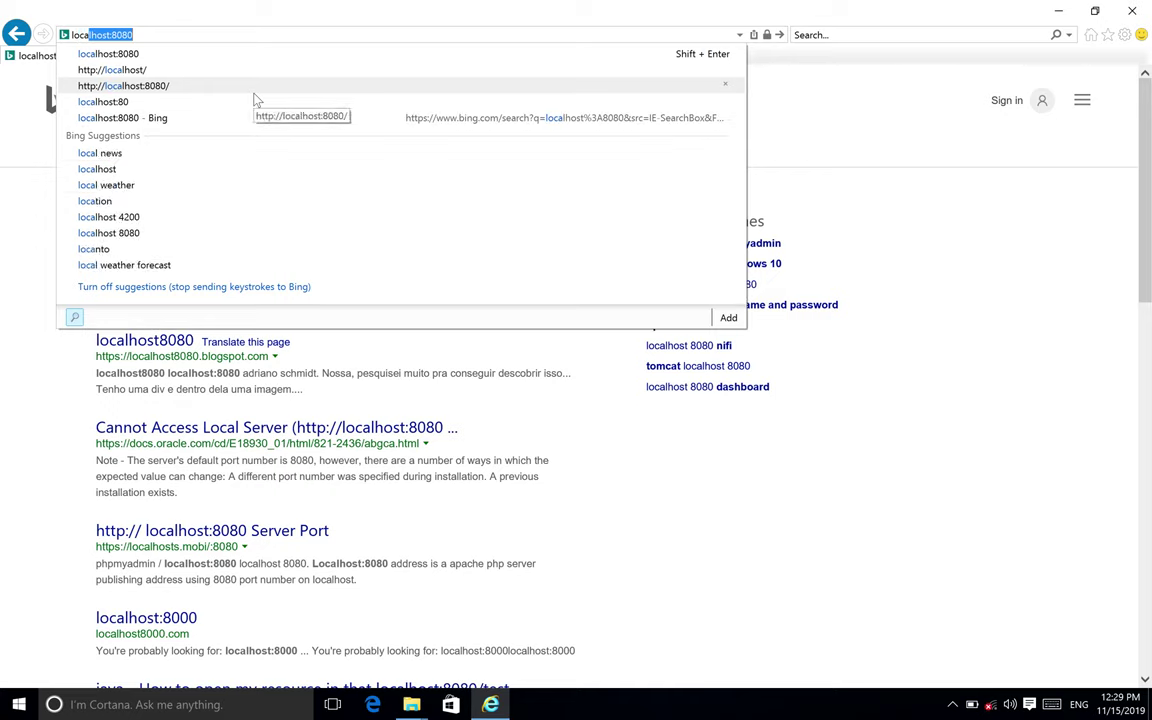
key("Down")
key("Down")
key("Down")
key("Down")
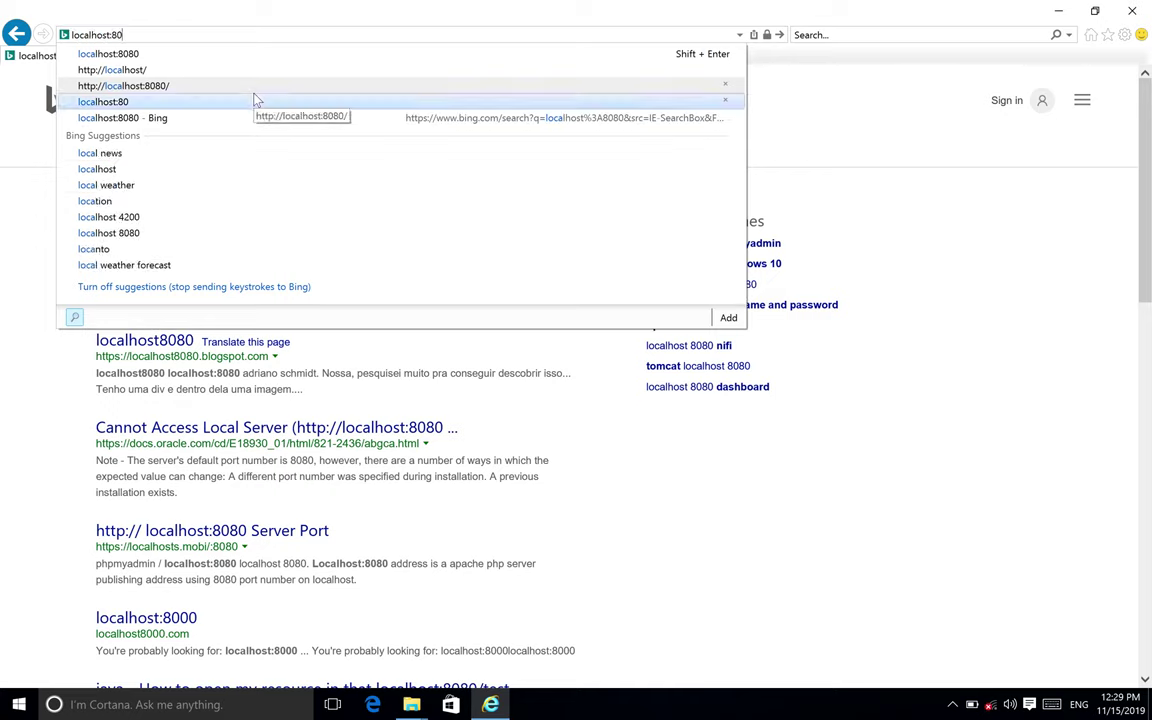
key("Up")
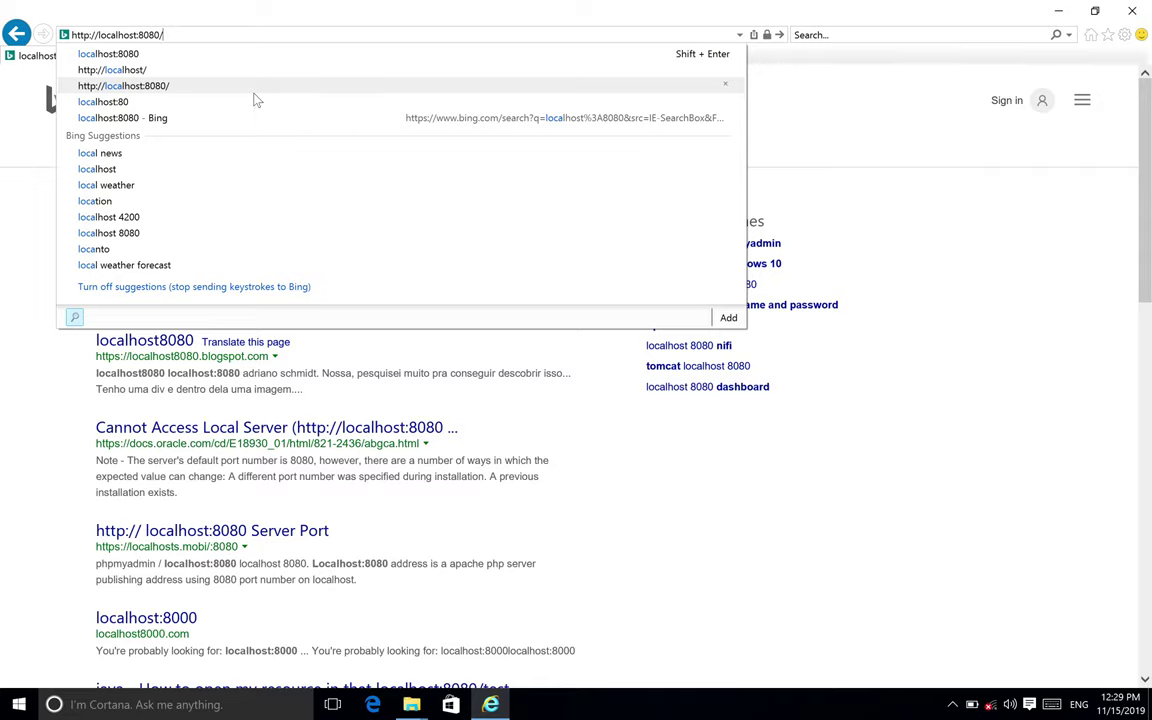
key("Return")
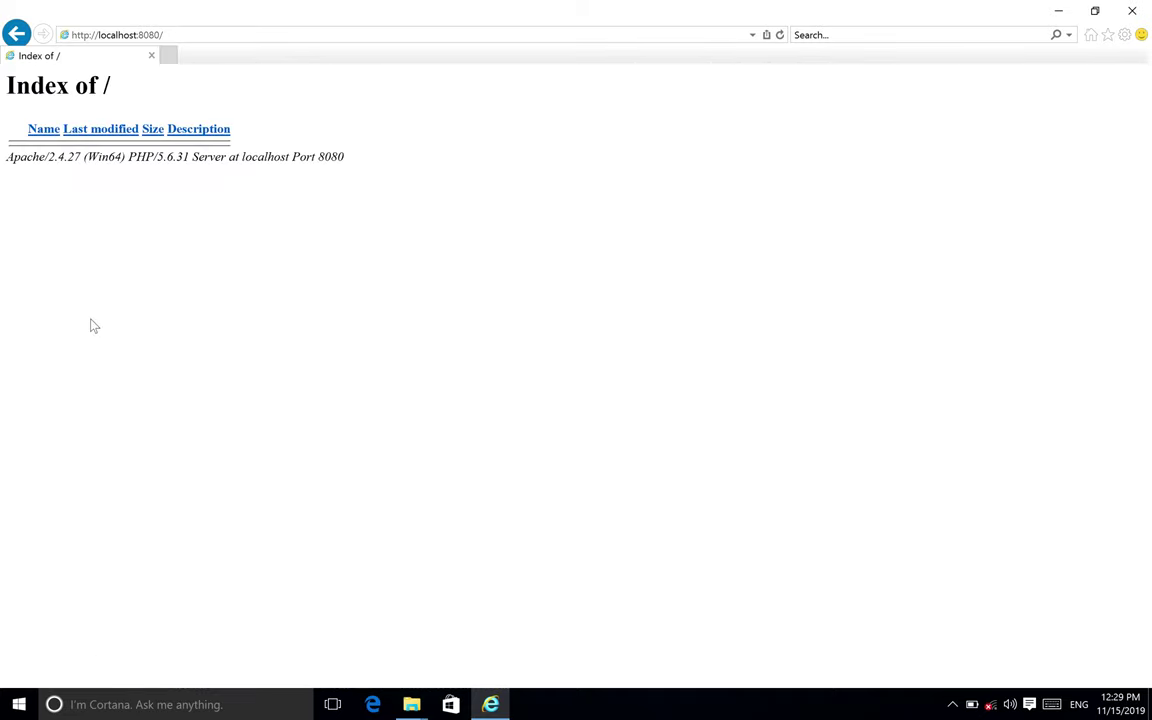
left_click(229, 35)
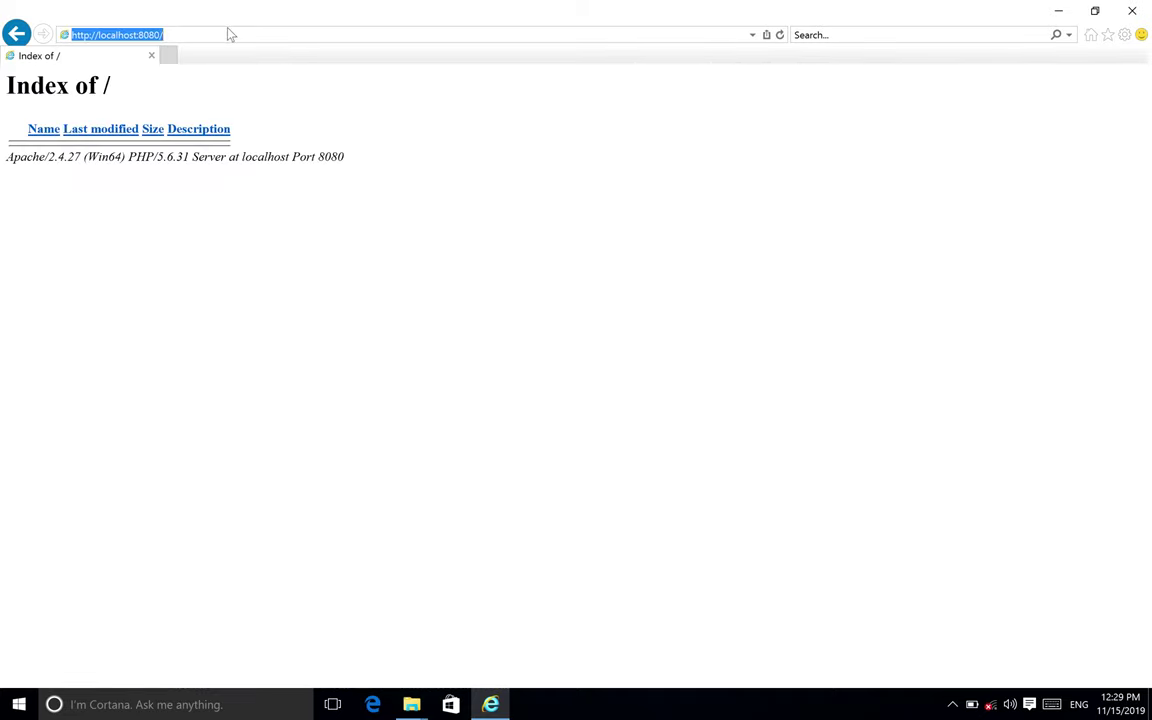
left_click(229, 35)
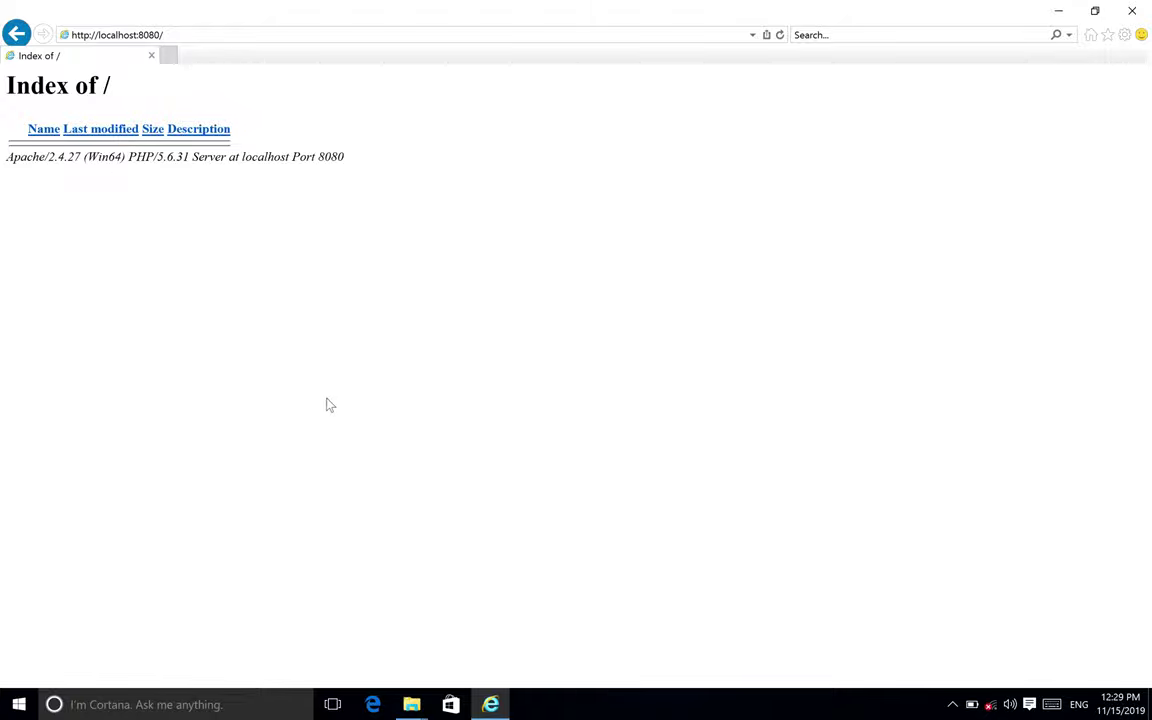
Minimize the browser and open the ResoucePHP folder on Local Disk (C:).
mouse_move(414, 703)
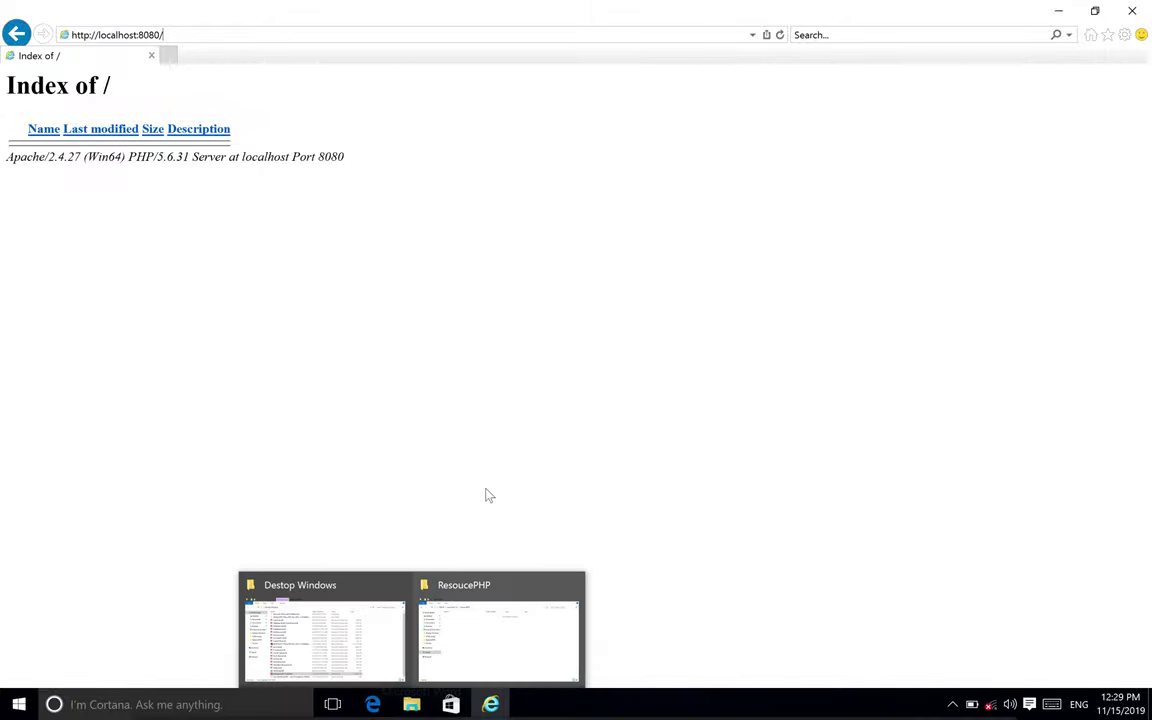
left_click(1058, 10)
double_click(28, 108)
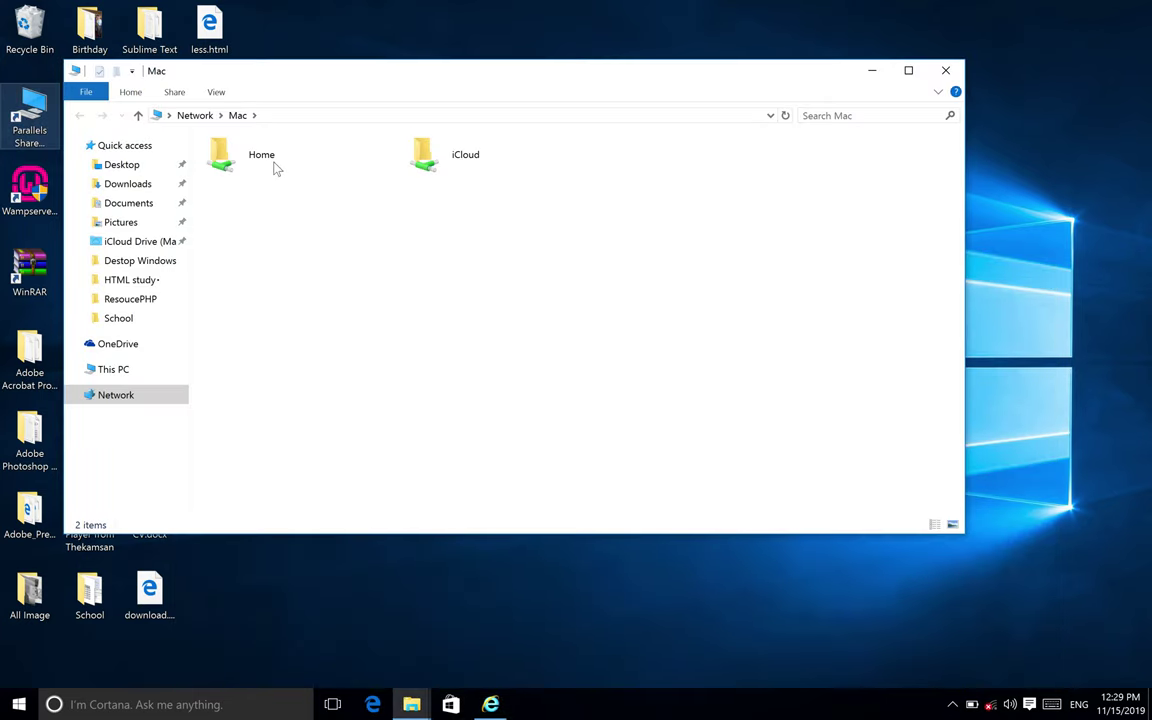
left_click(119, 369)
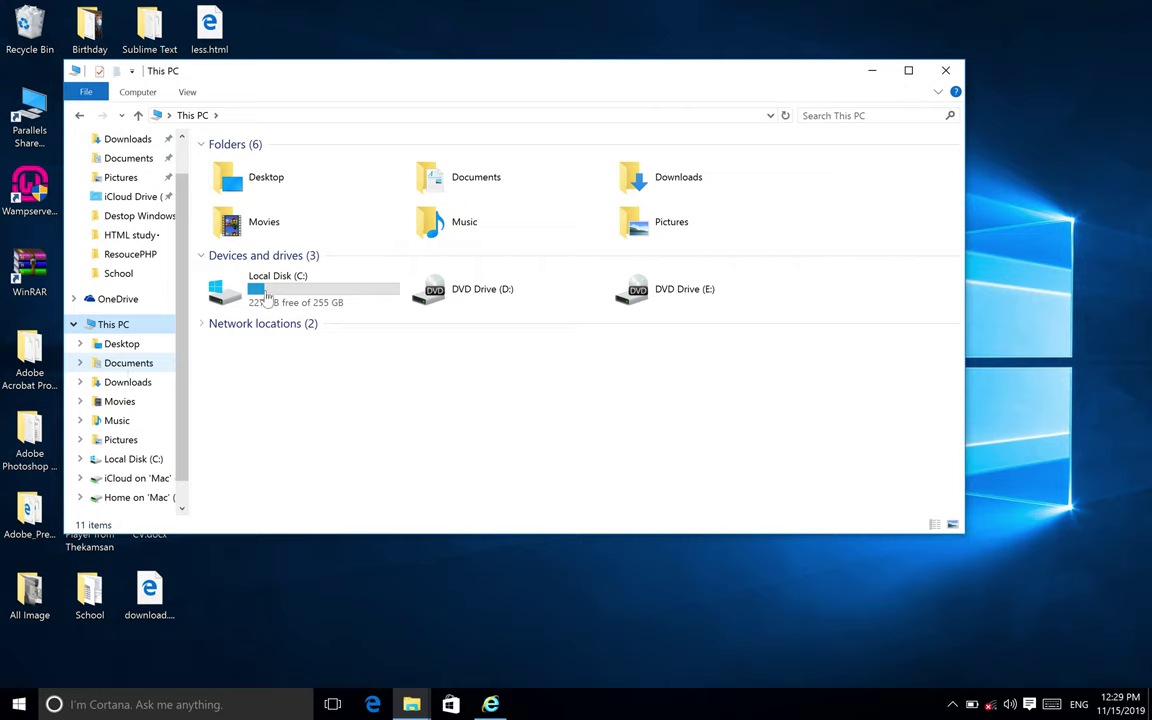
double_click(248, 272)
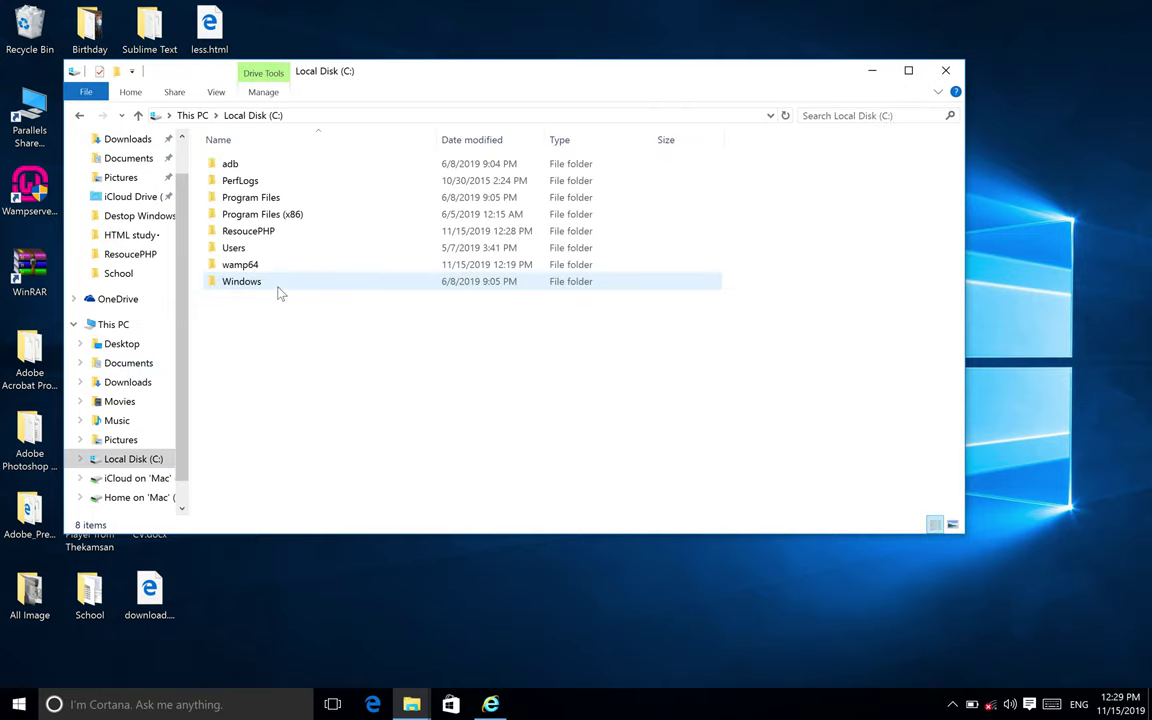
double_click(238, 230)
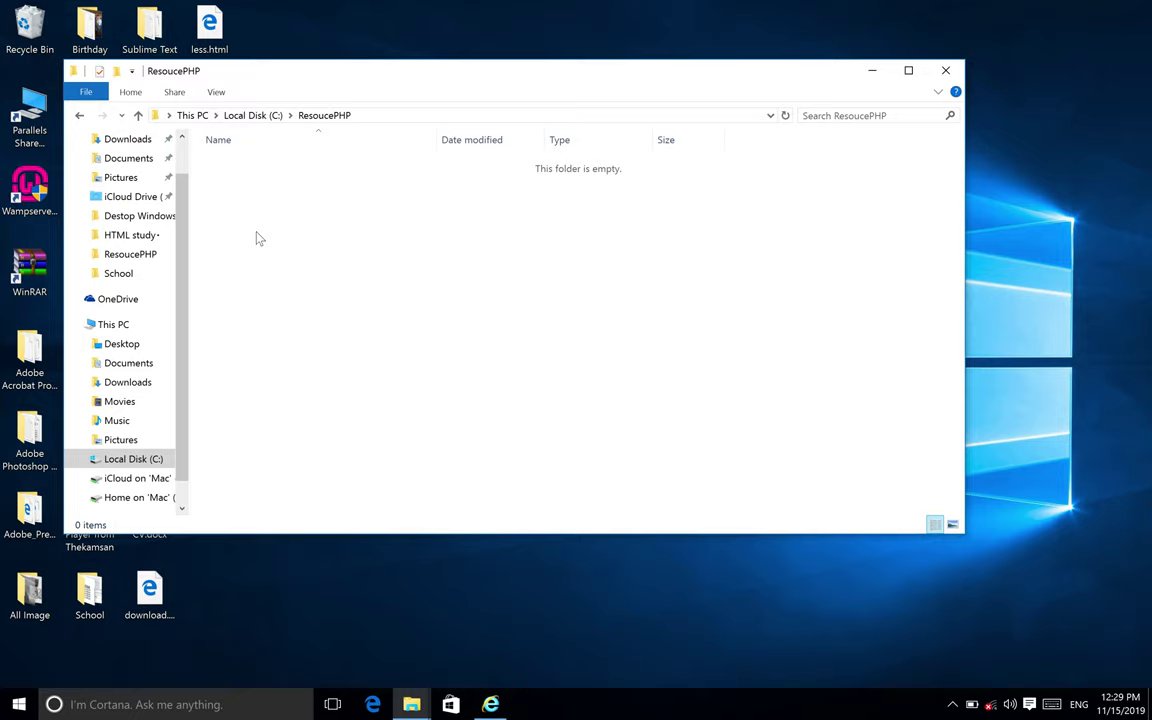
Create a new text document in ResoucePHP named myFile.php, replacing the txt extension and accepting the extension change.
right_click(321, 185)
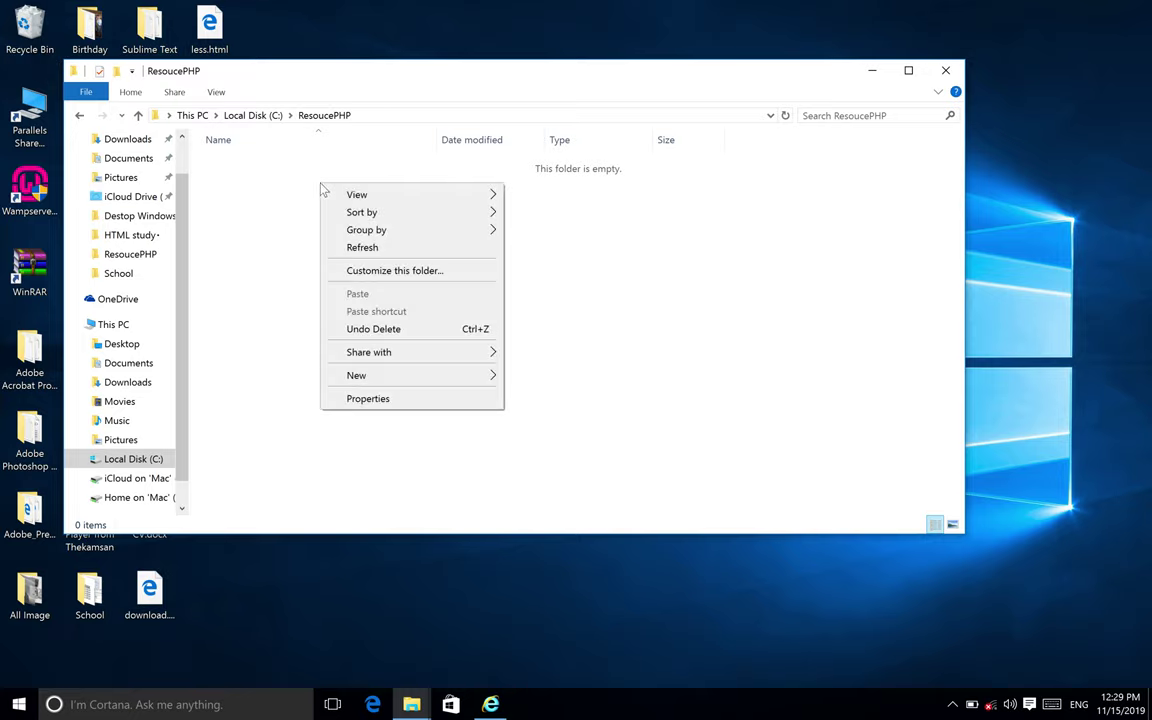
left_click(362, 380)
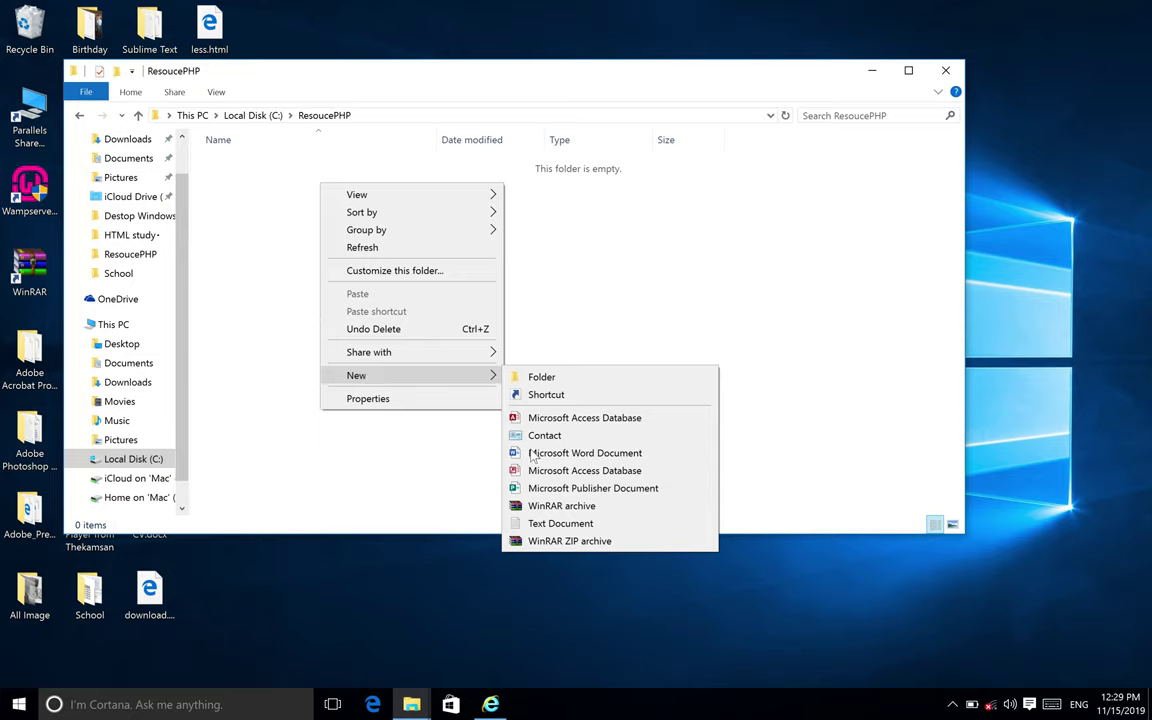
left_click(555, 523)
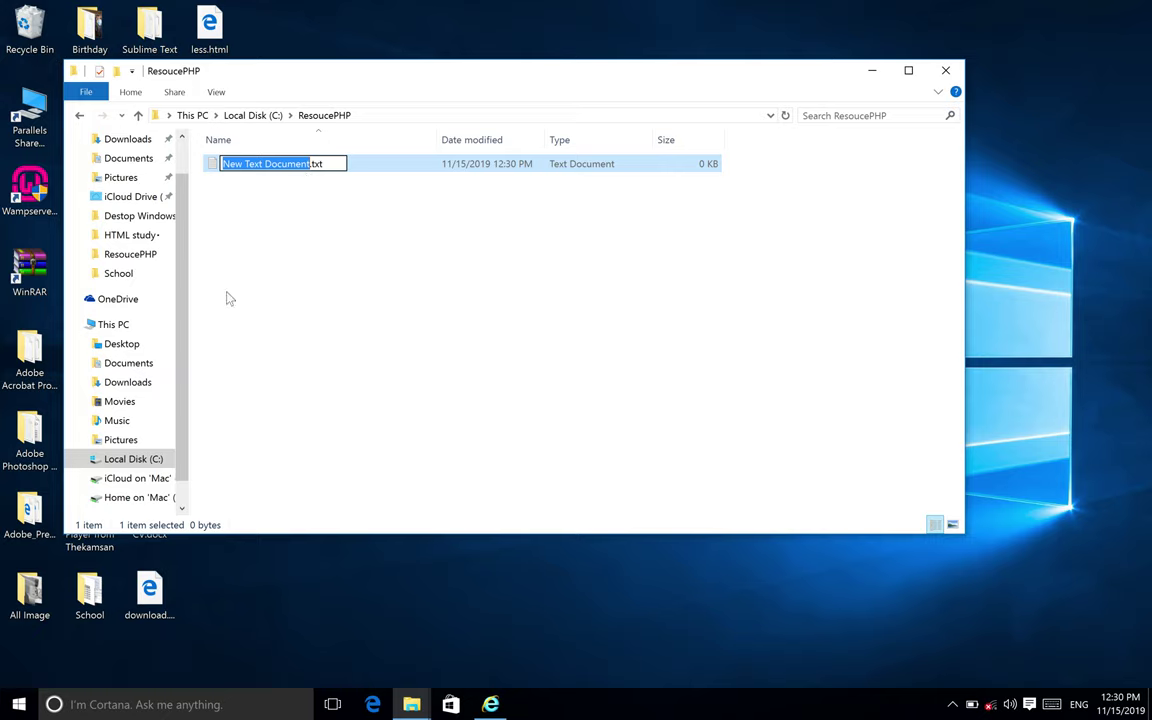
type("myFil")
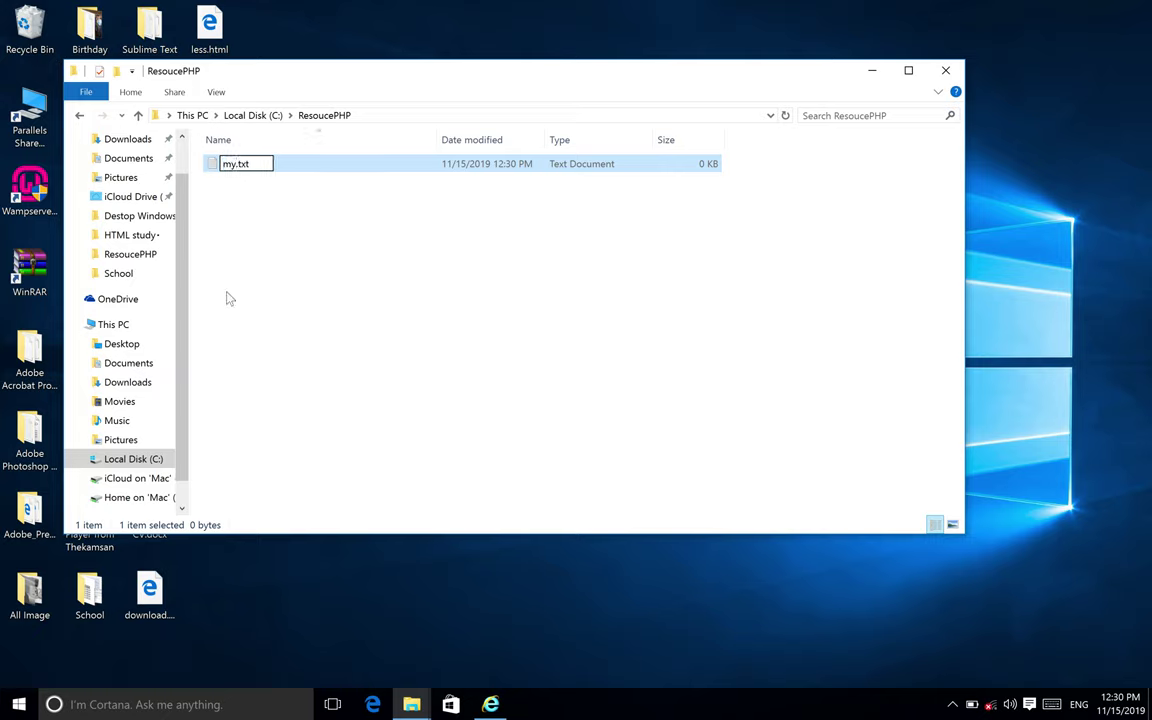
type("e")
key("shift+semicolon")
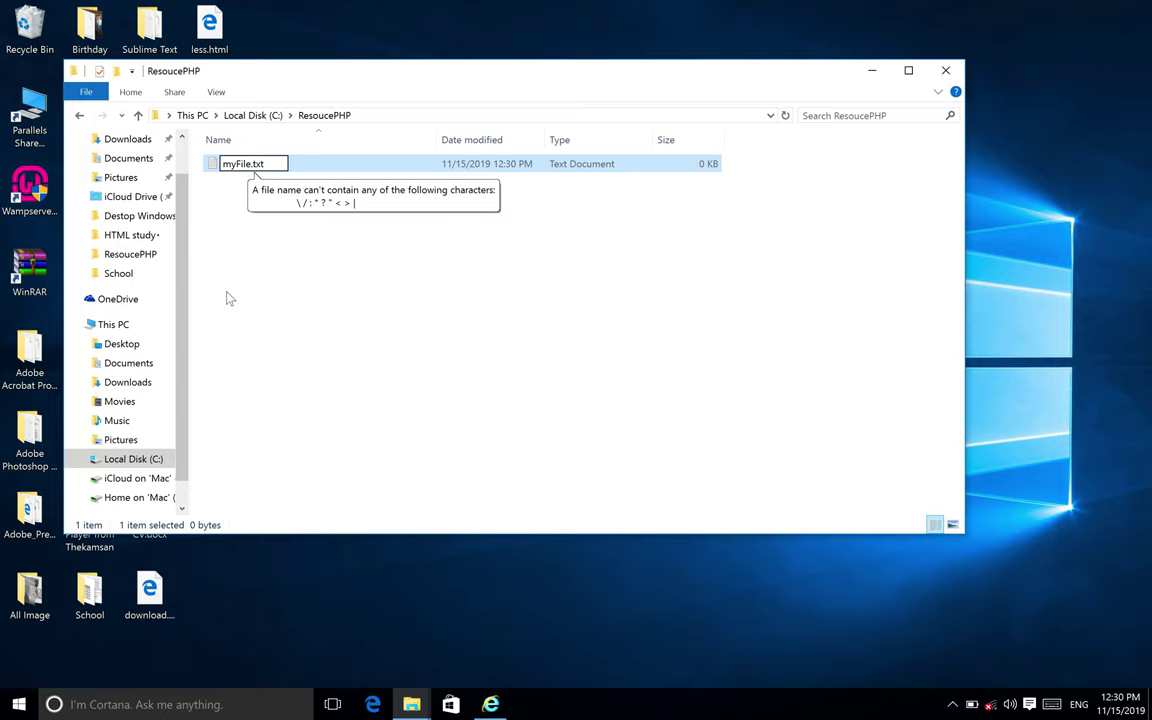
key("BackSpace")
key("BackSpace")
key("BackSpace")
type("ht")
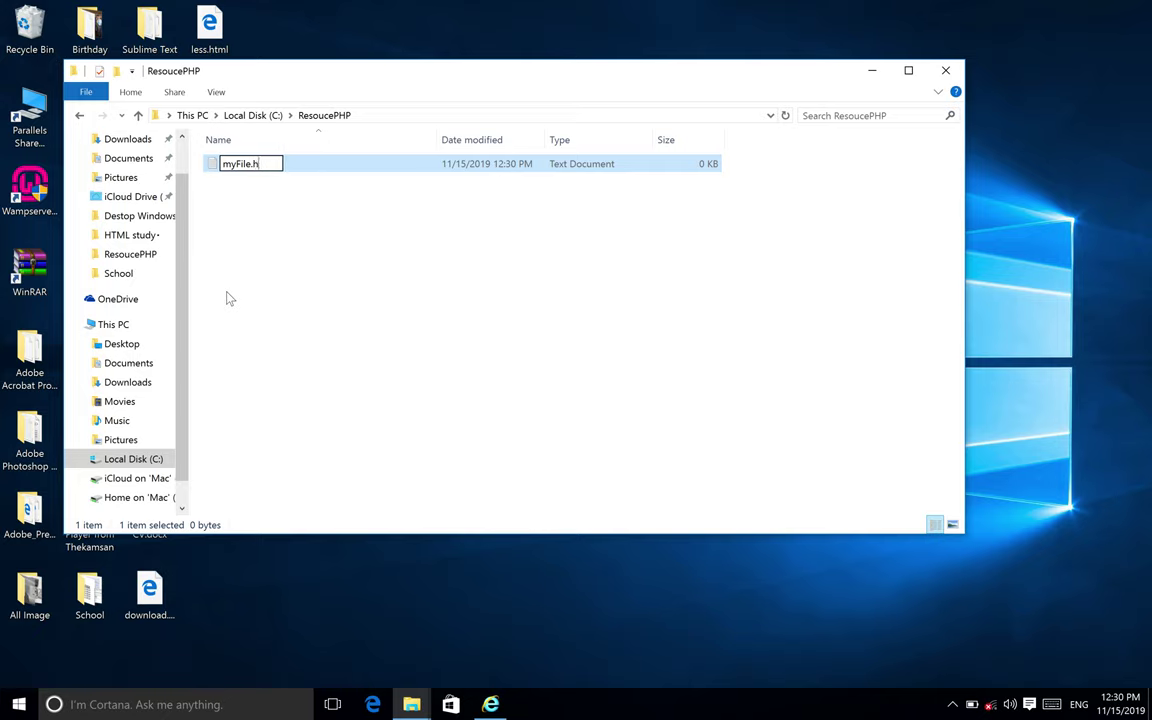
key("BackSpace")
key("BackSpace")
type("php")
key("Return")
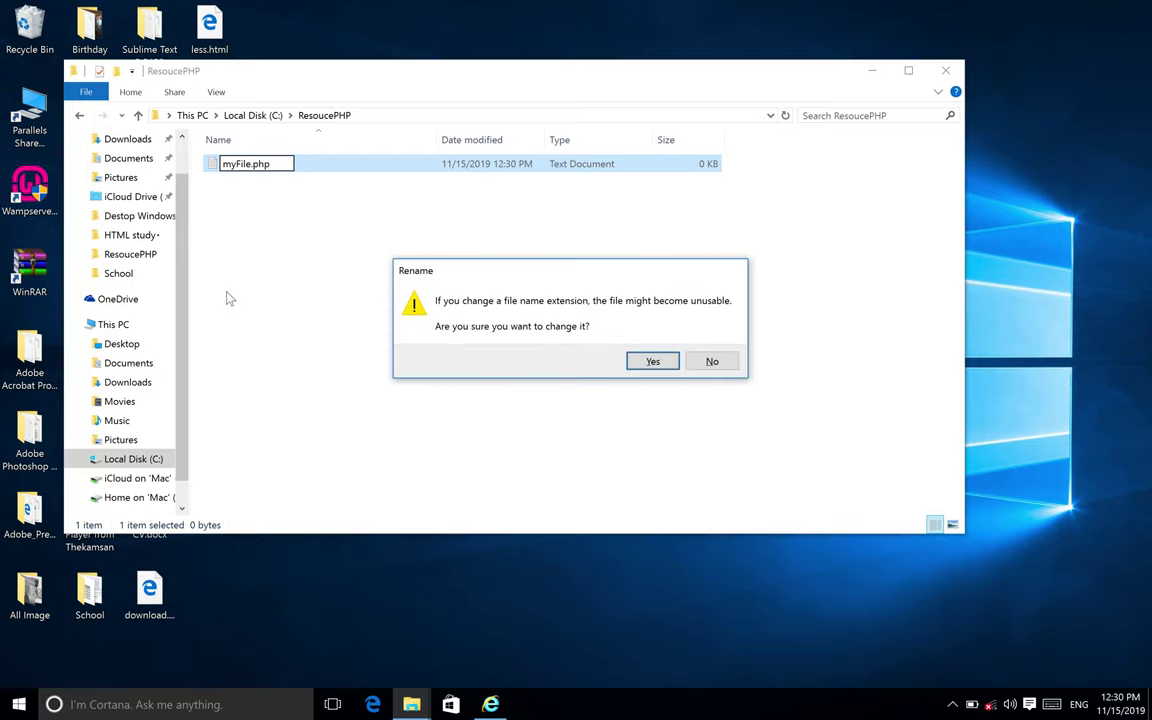
left_click(648, 363)
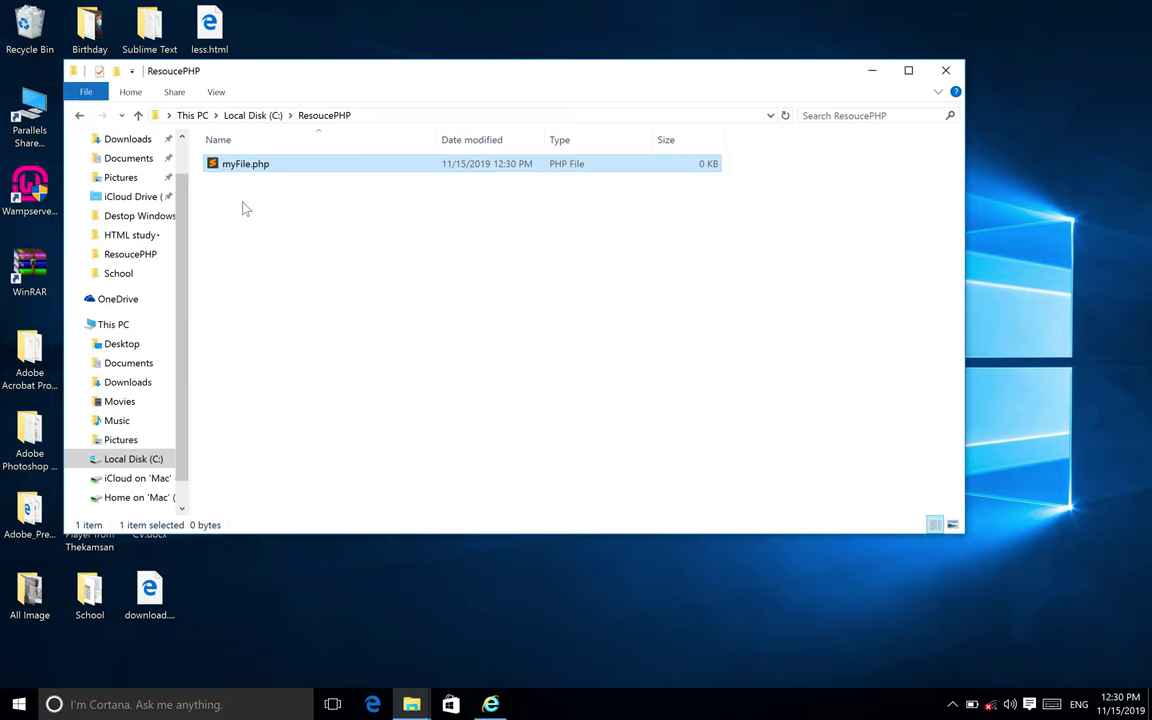
Hide file name extensions in the folder view and delete the myFile PHP file.
left_click(216, 92)
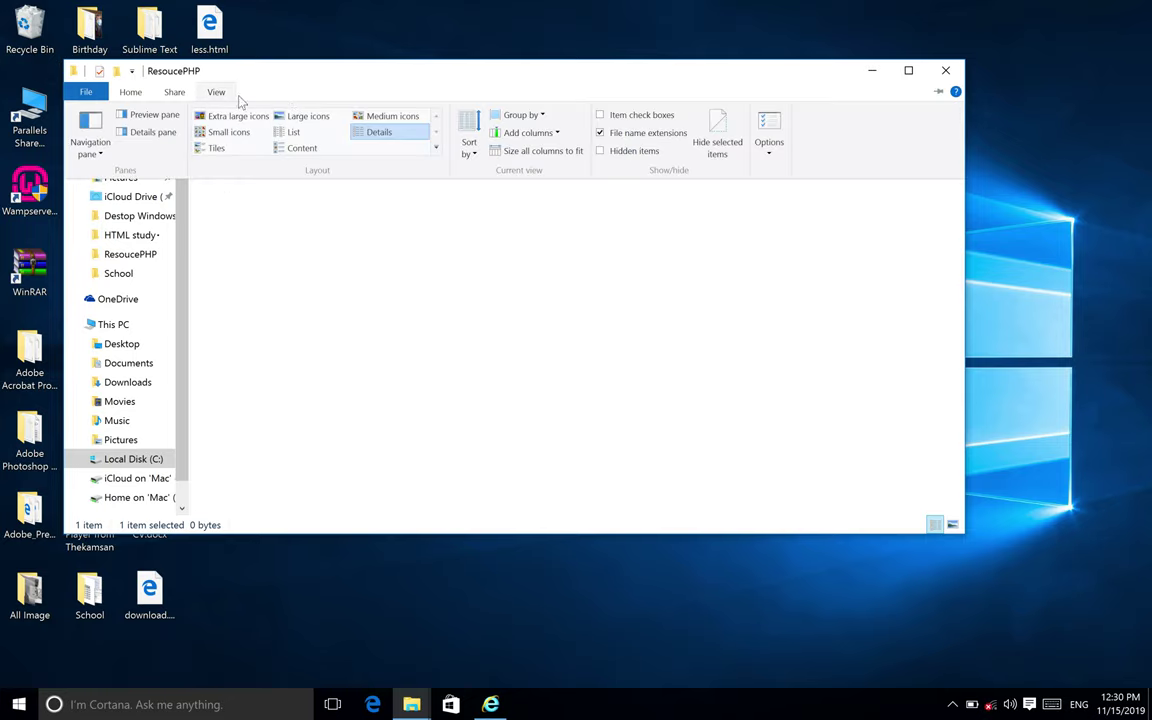
left_click(601, 134)
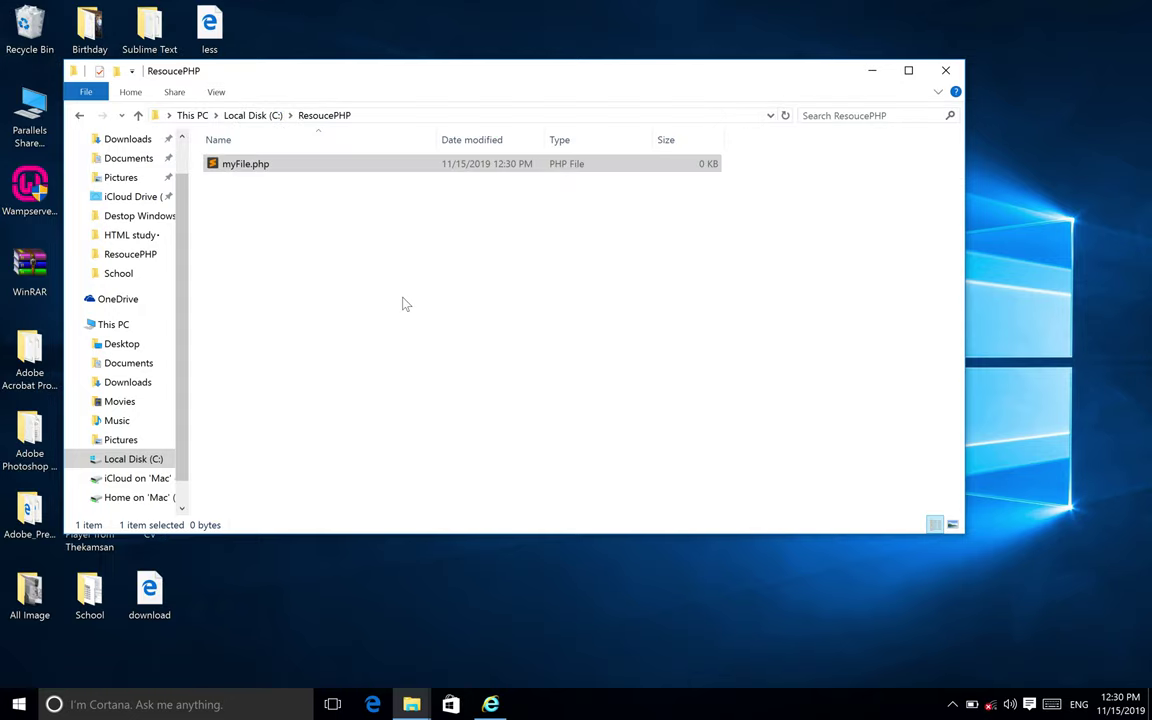
right_click(224, 169)
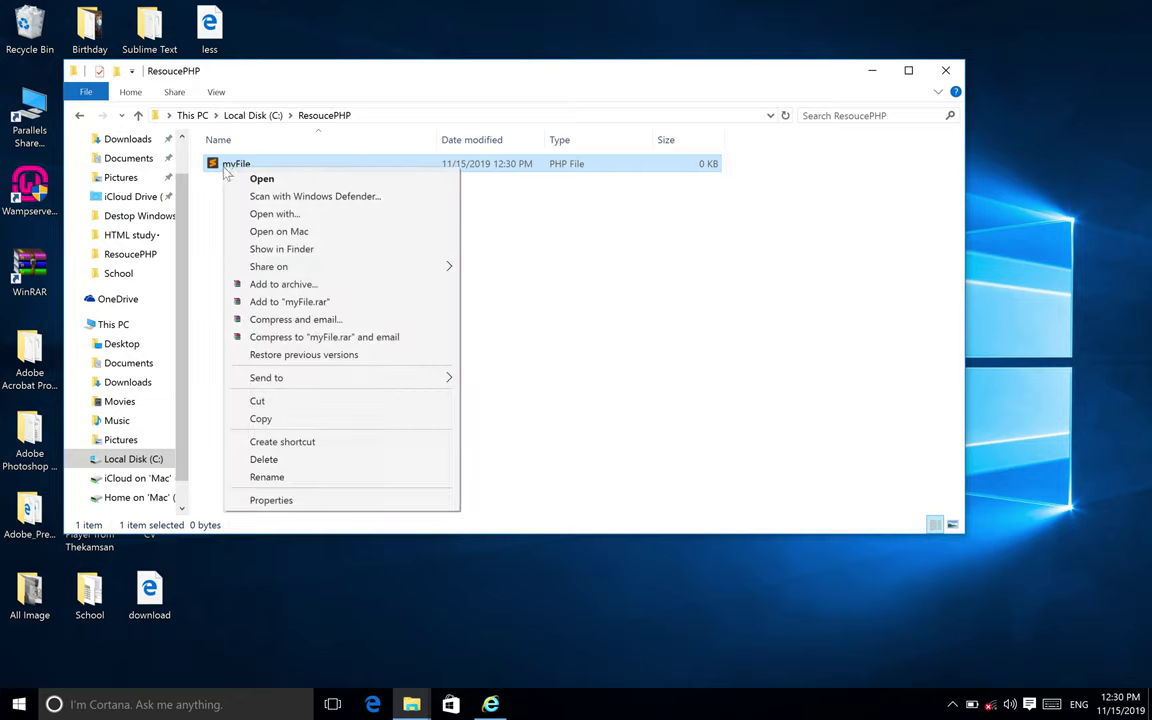
left_click(276, 461)
Create another text document in ResoucePHP and name it myFile.php while file name extensions are hidden.
right_click(340, 244)
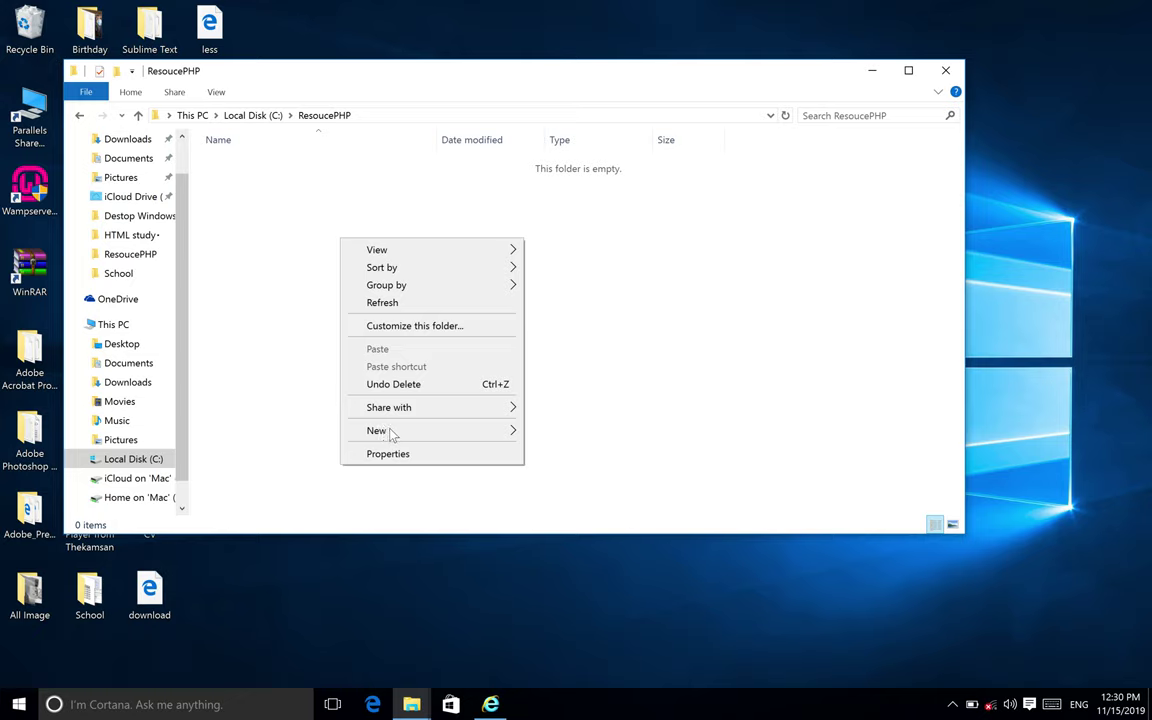
mouse_move(384, 432)
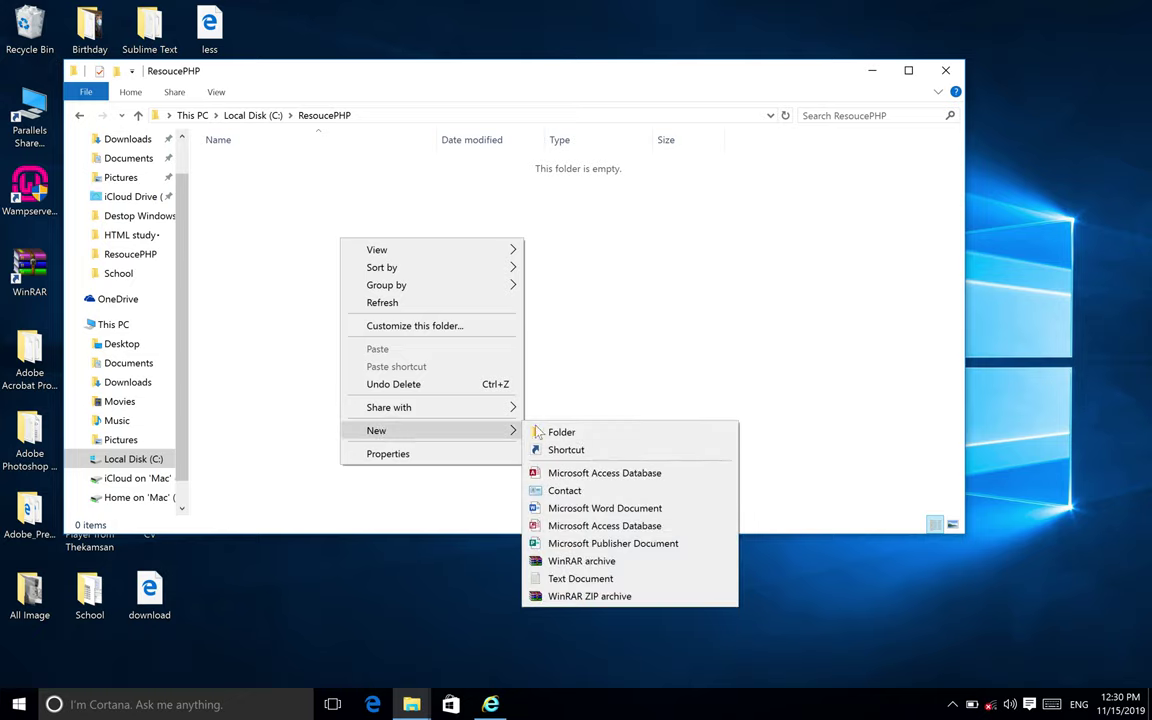
left_click(578, 579)
type("myl")
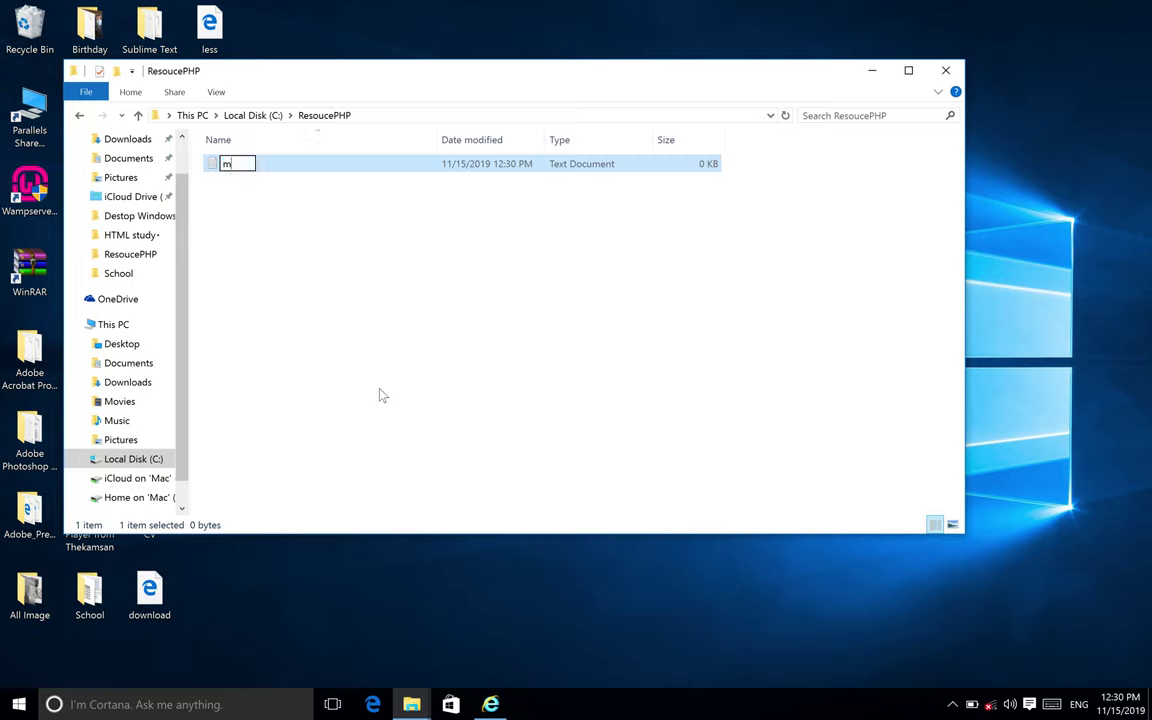
key("BackSpace")
type("File.ph")
key("BackSpace")
type("hp")
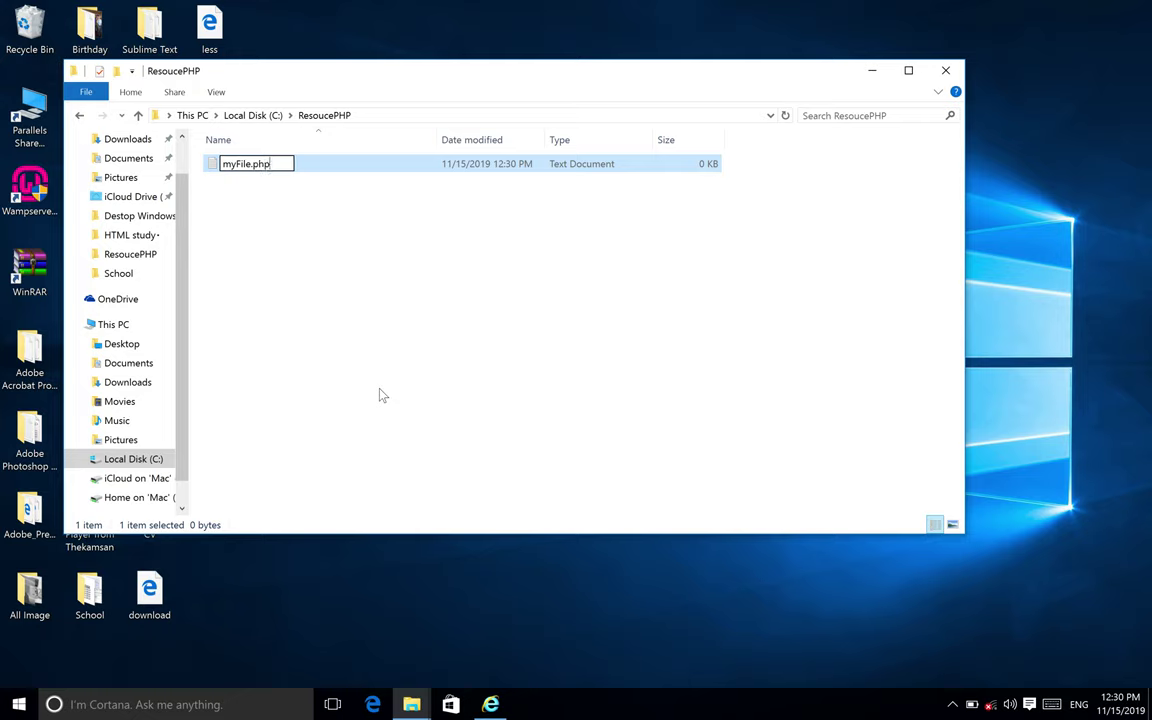
key("Return")
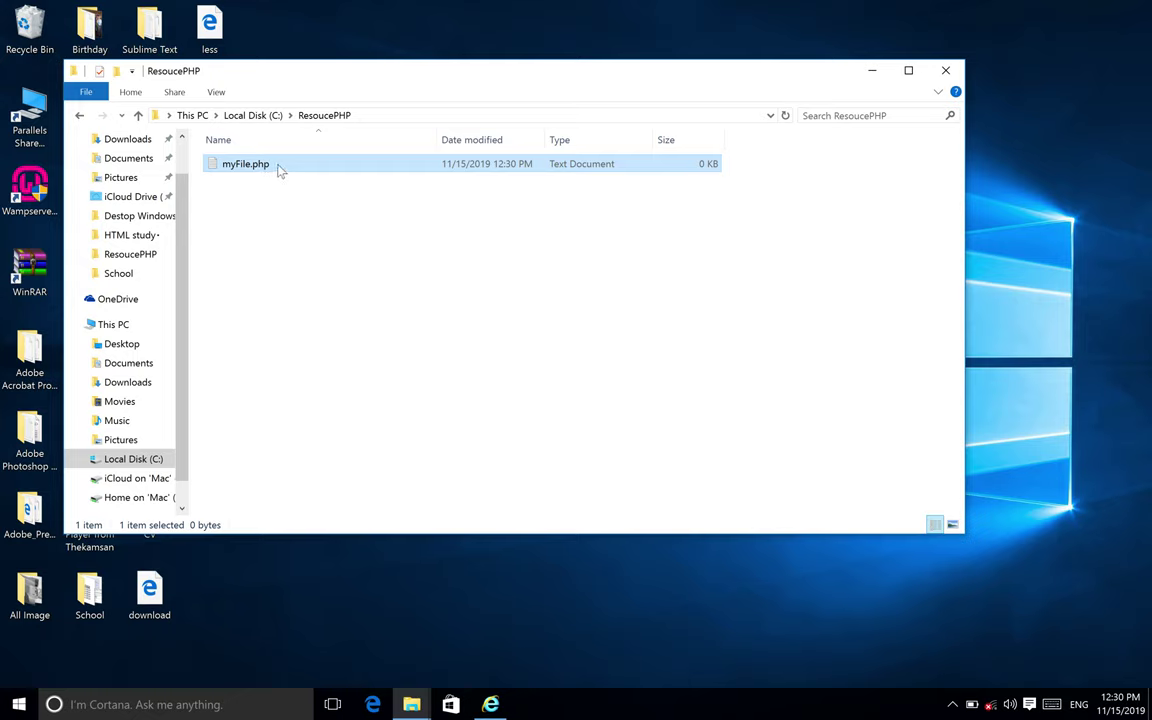
Show file name extensions again and rename myFile.php.txt to myFile.php, accepting the extension change.
left_click(216, 92)
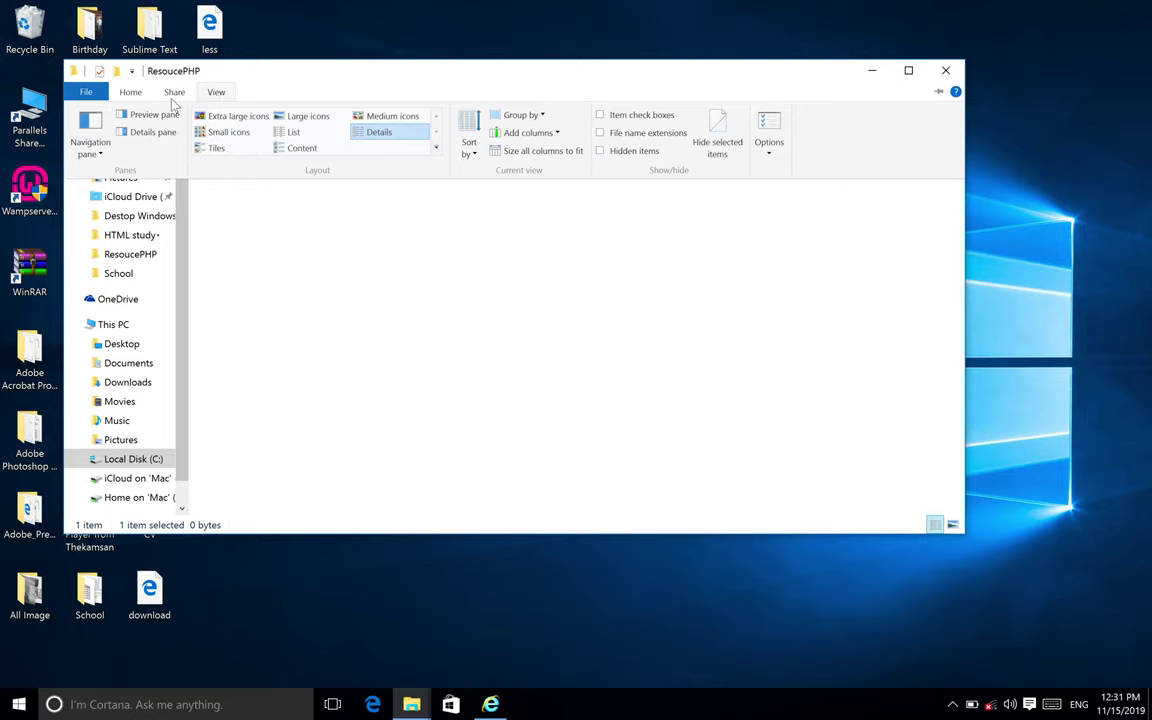
left_click(601, 134)
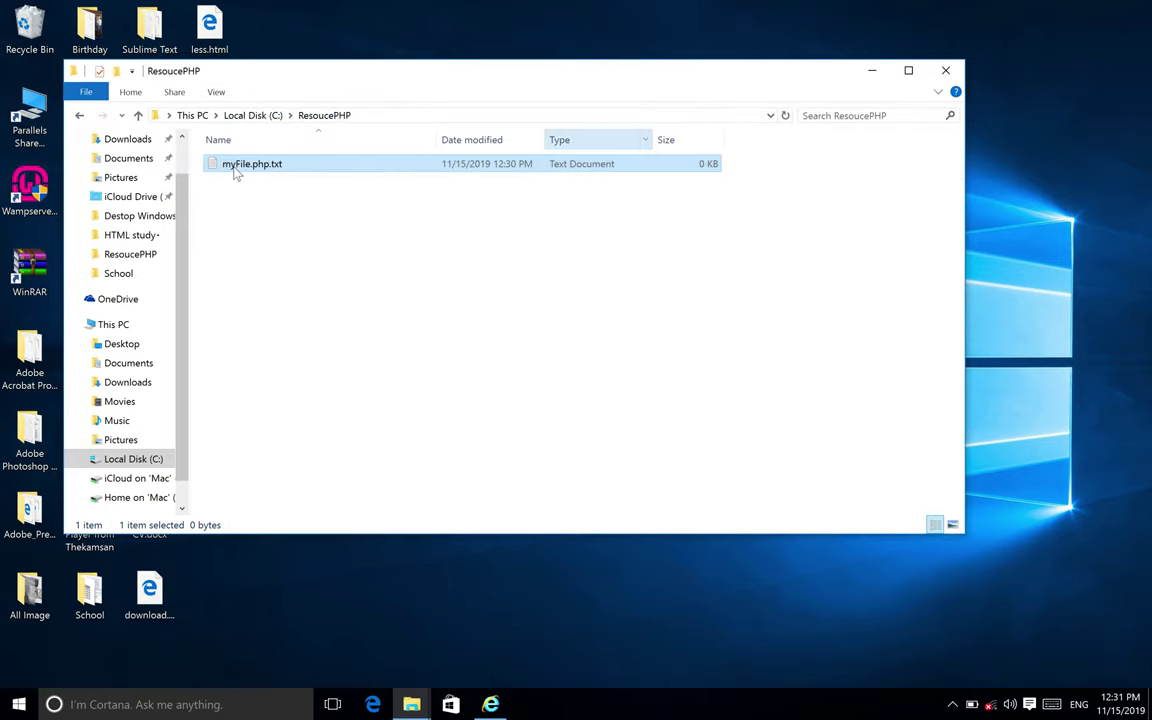
right_click(293, 170)
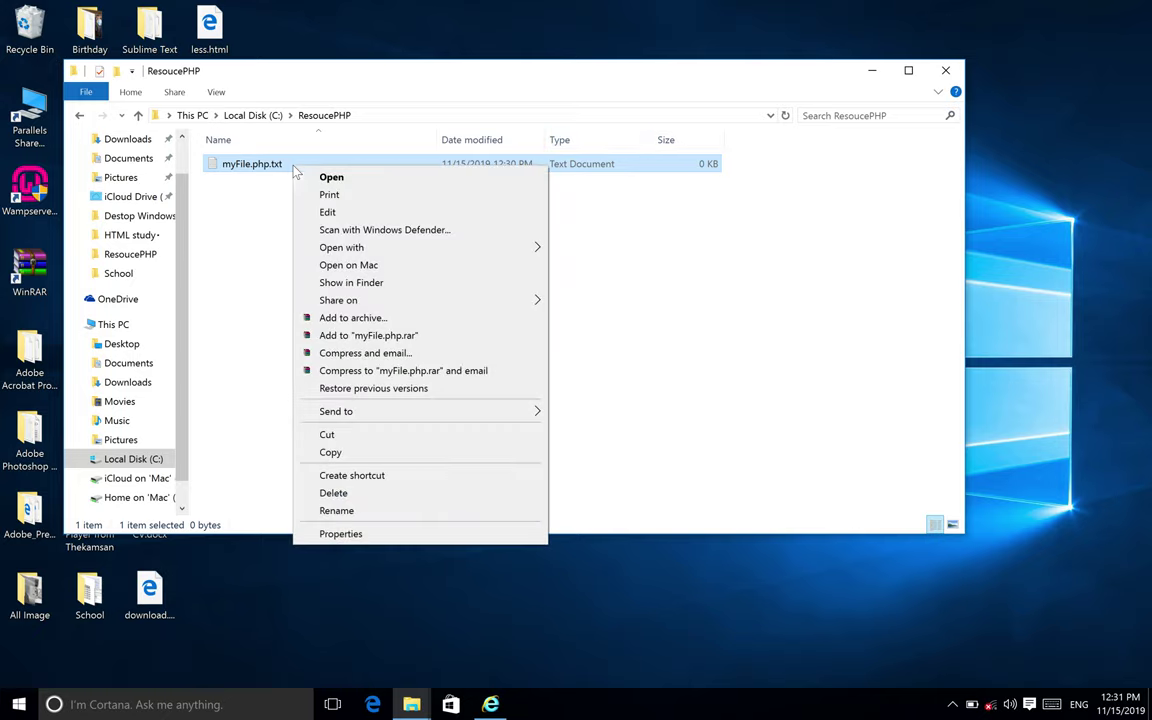
left_click(340, 511)
left_click(297, 160)
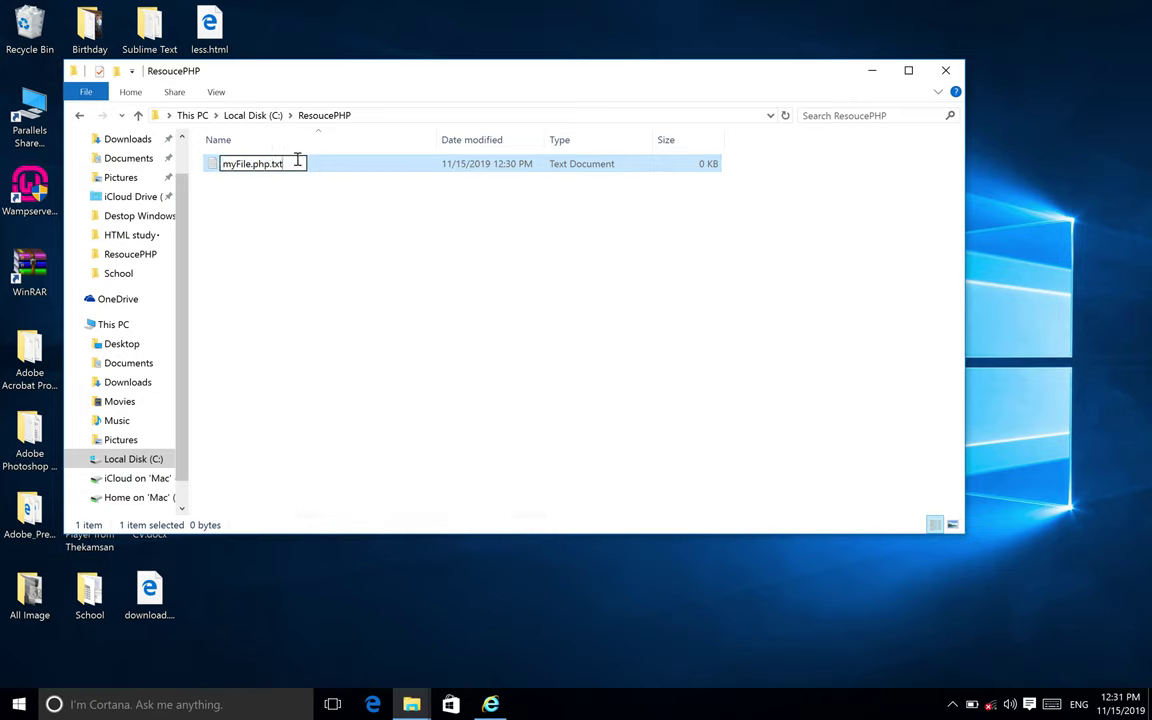
key("BackSpace")
key("BackSpace")
key("BackSpace")
key("BackSpace")
key("Return")
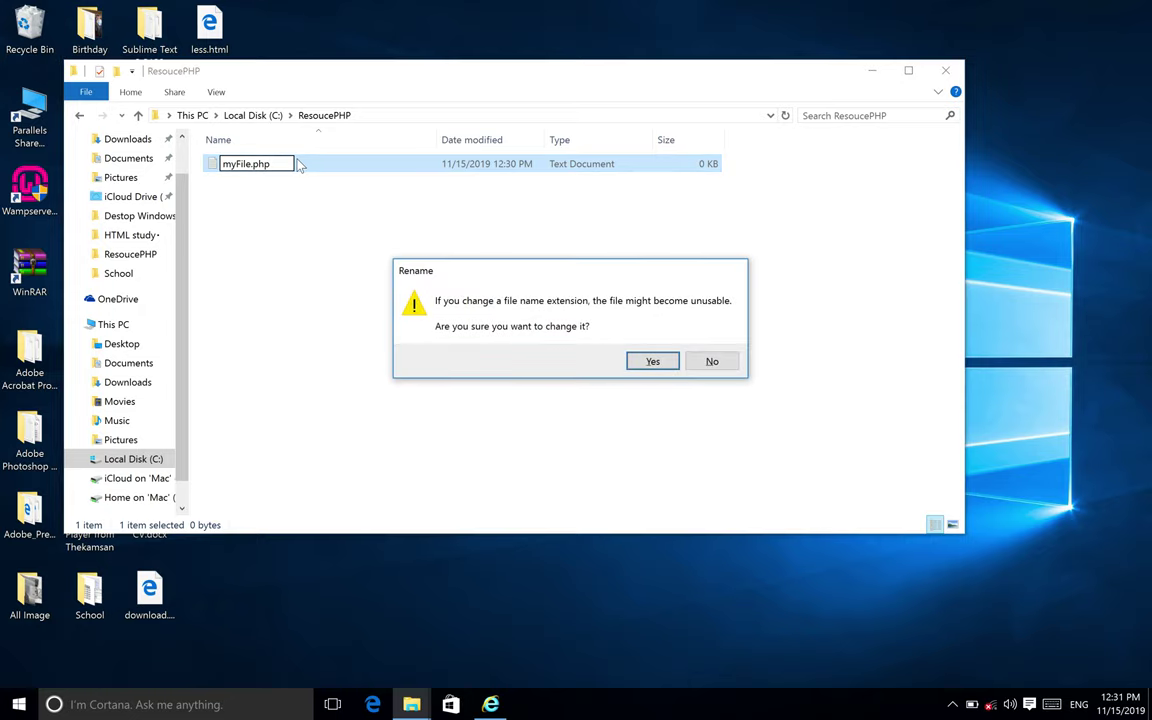
left_click(652, 362)
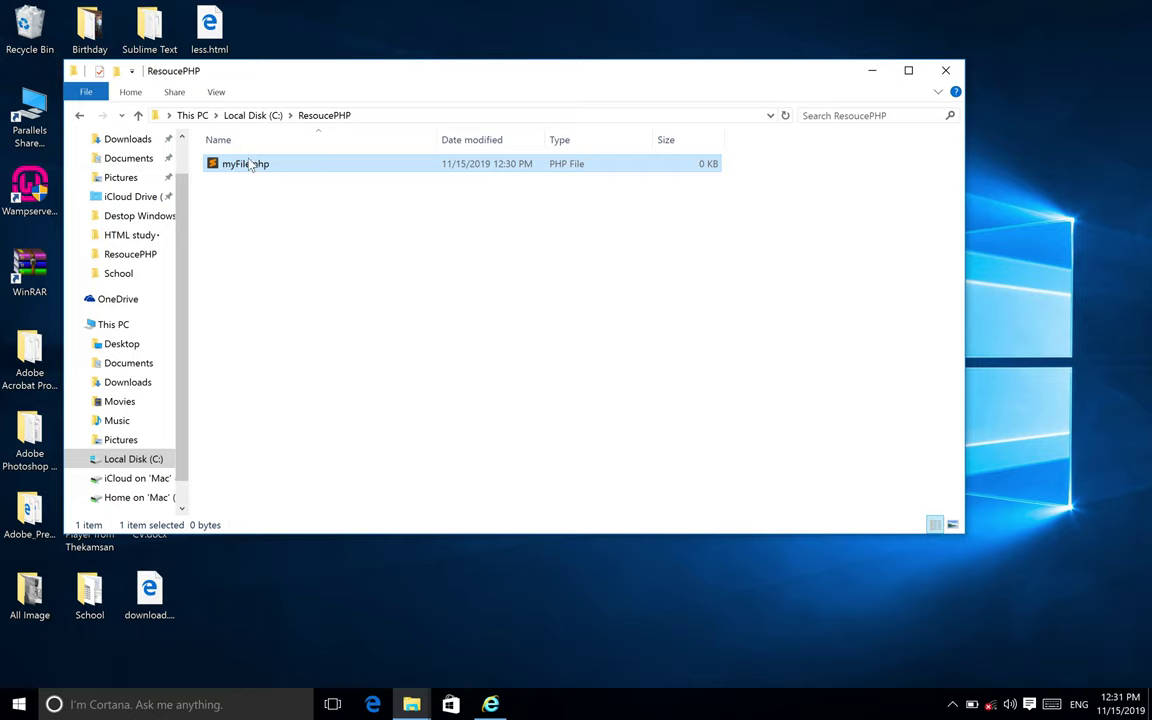
Open myFile.php from the ResoucePHP folder with Notepad, without making it the default app, and maximize the editor window.
right_click(250, 165)
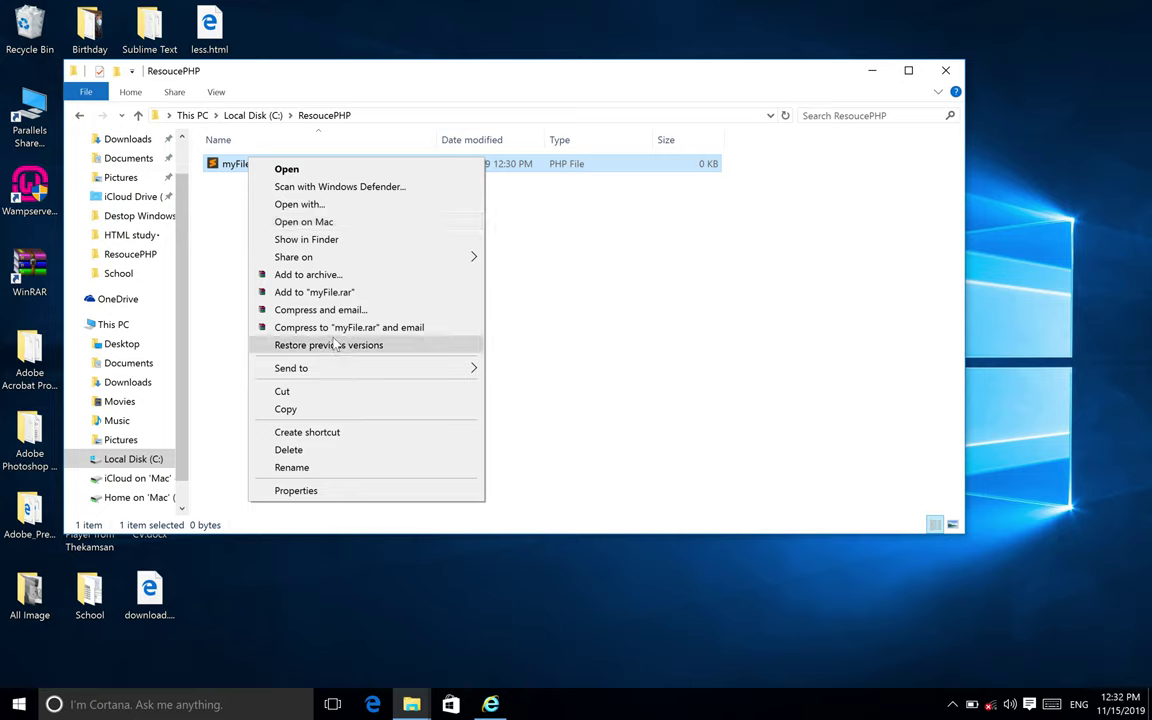
left_click(367, 204)
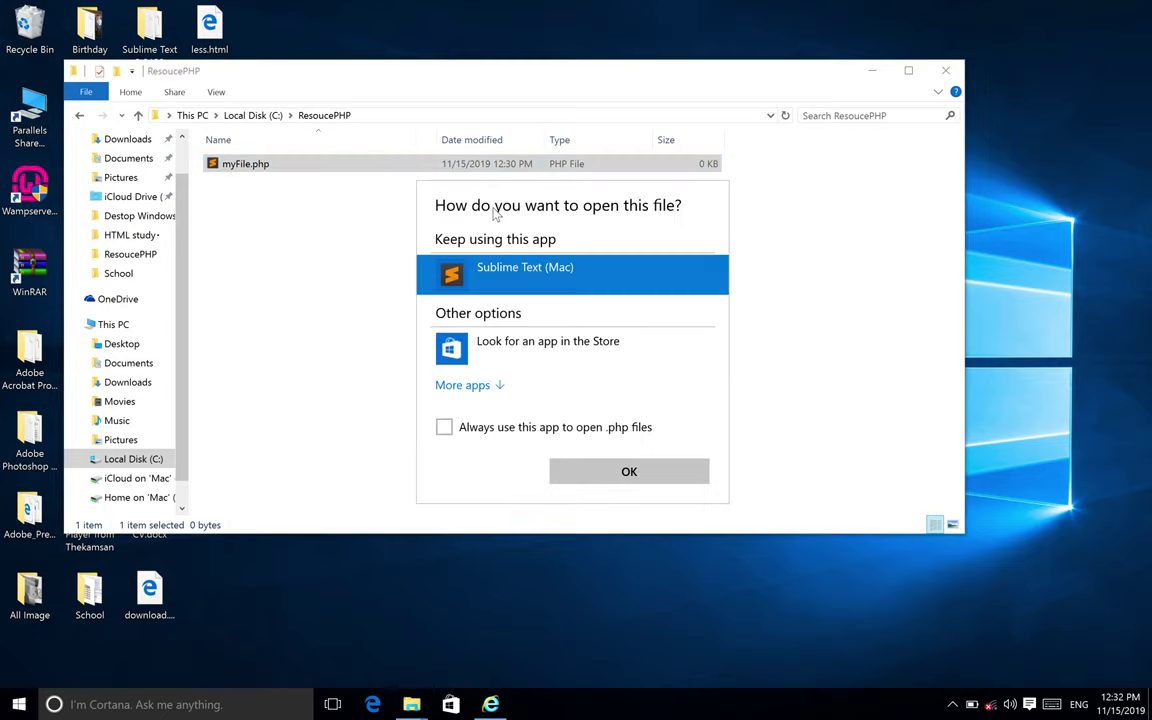
left_click(478, 390)
scroll(520, 446, "down", 10)
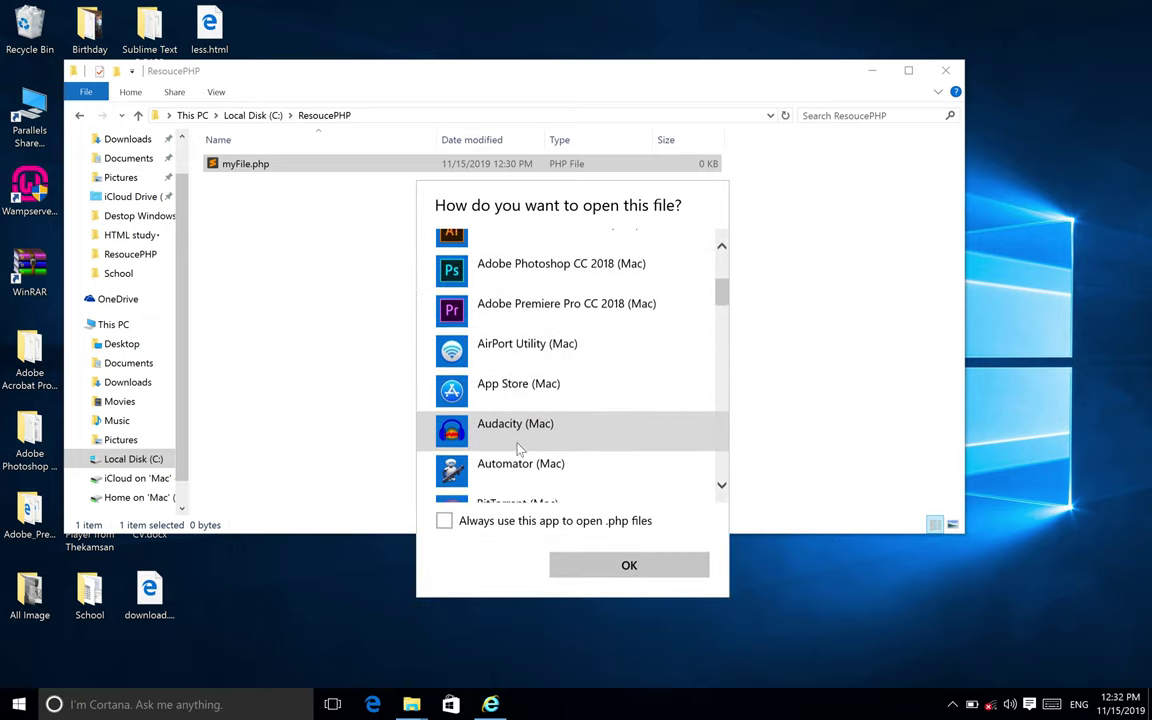
scroll(520, 447, "down", 12)
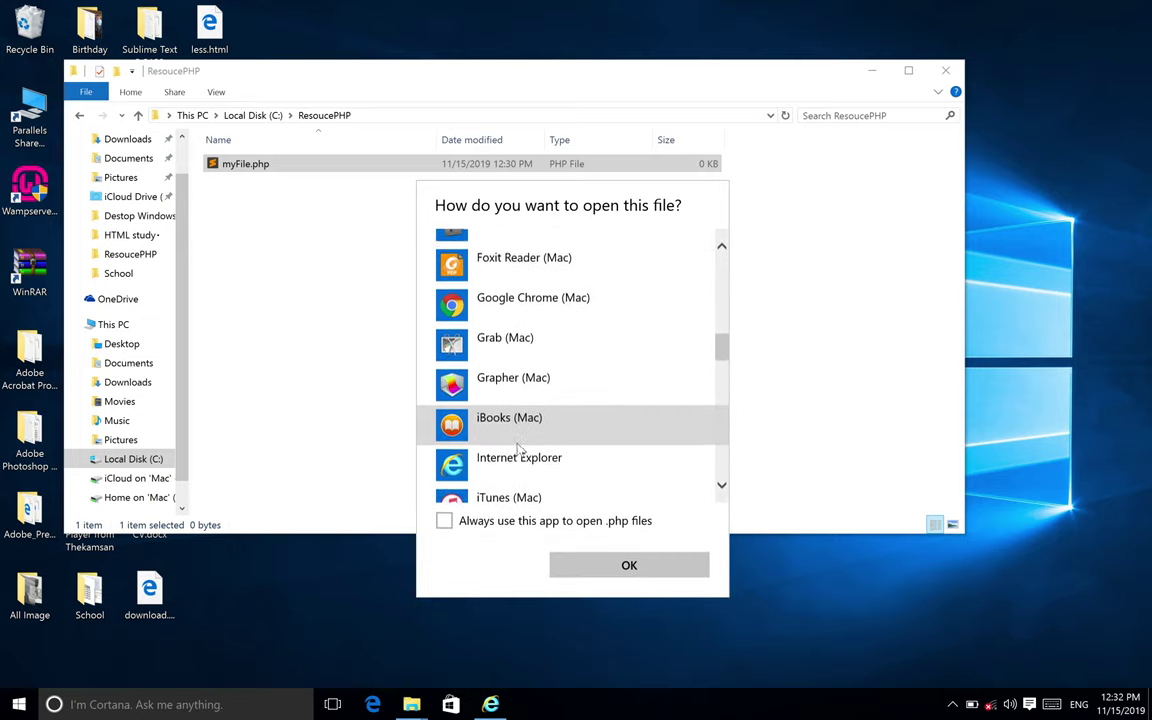
scroll(519, 449, "down", 8)
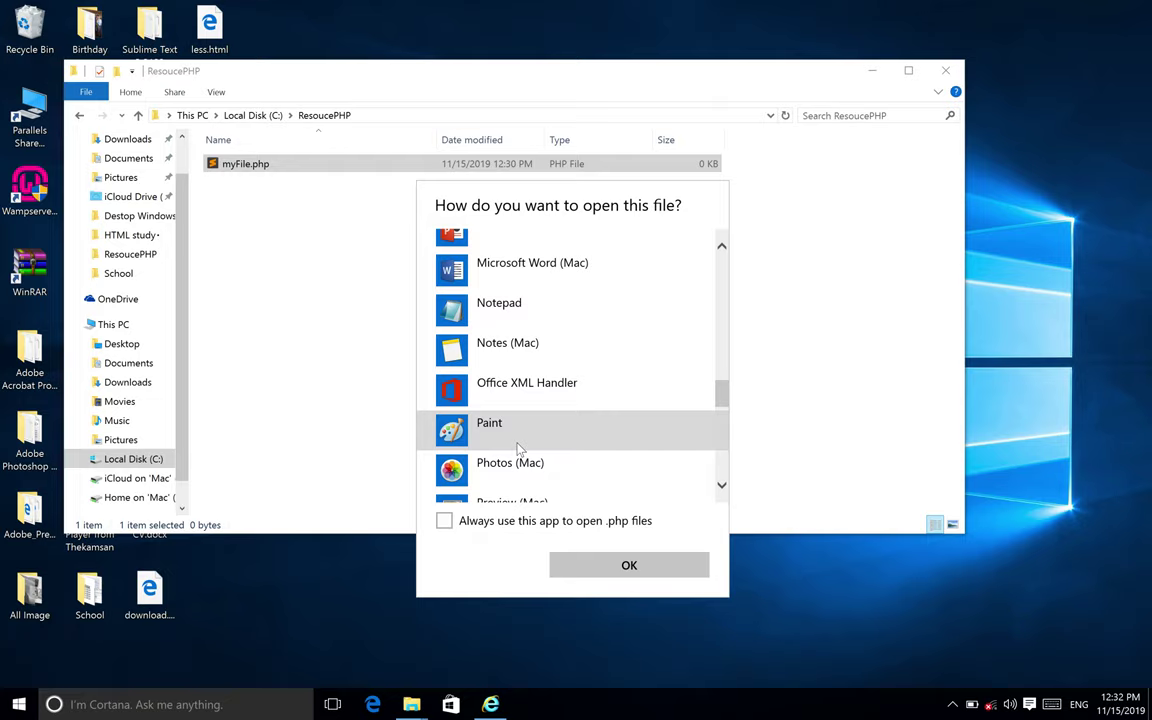
left_click(519, 313)
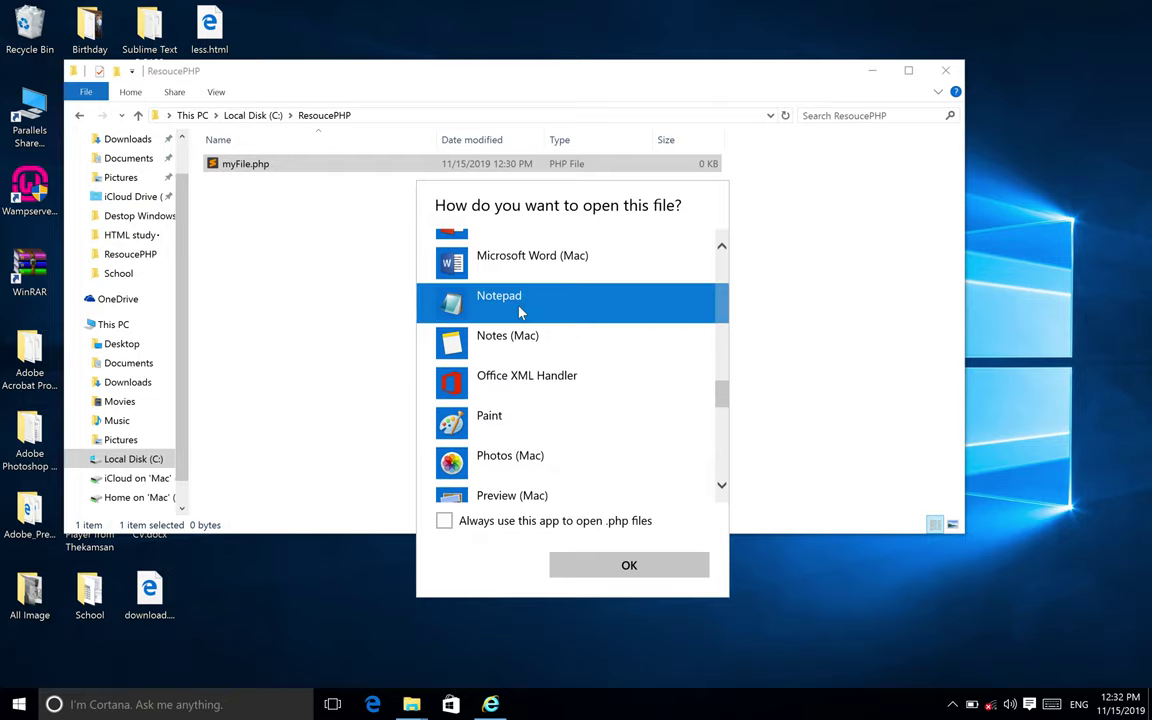
left_click(588, 566)
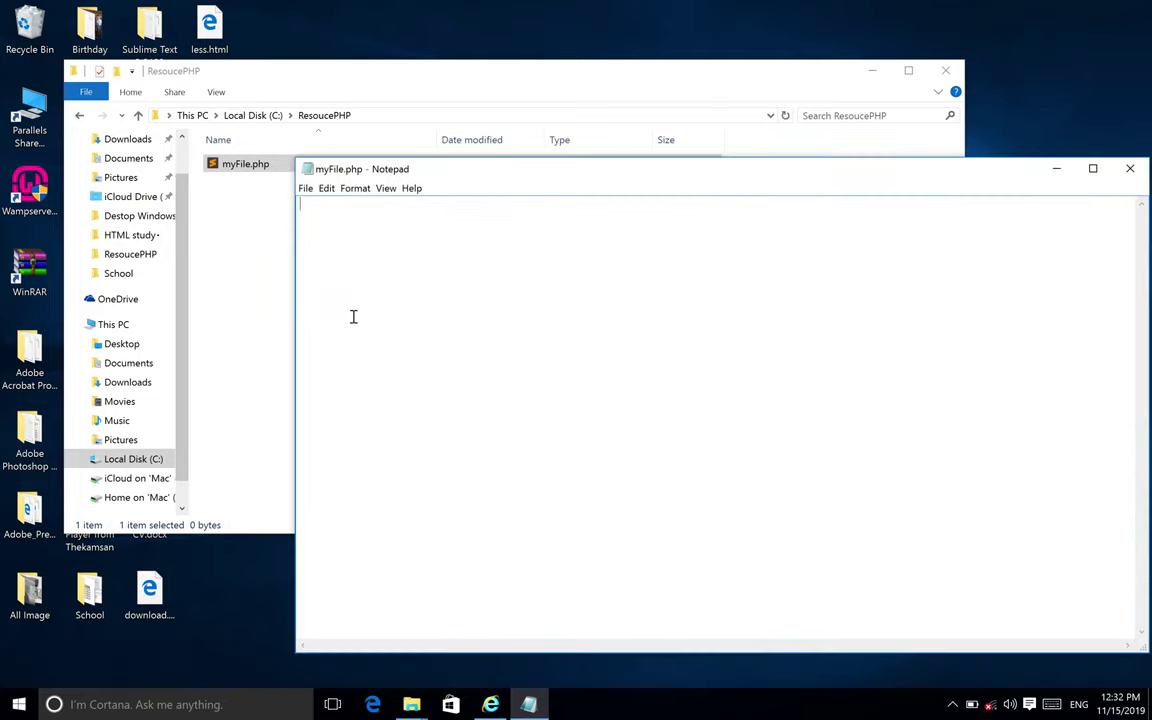
double_click(563, 174)
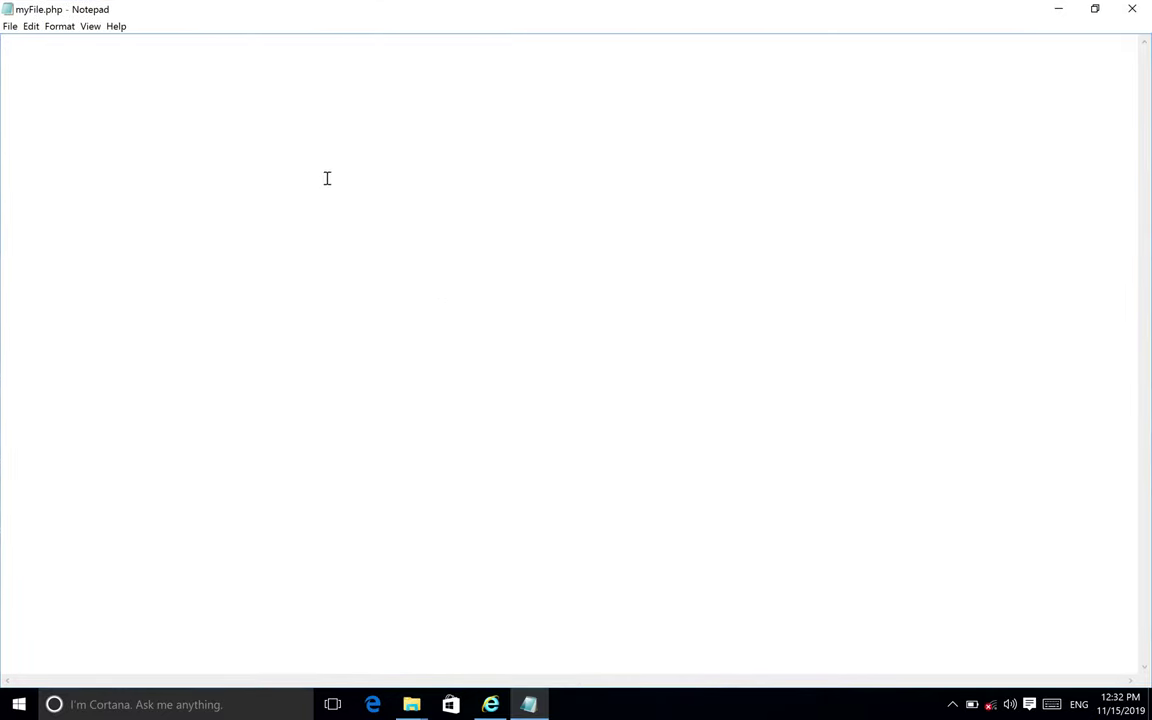
Set the Notepad font size to 20.
left_click(59, 26)
left_click(73, 59)
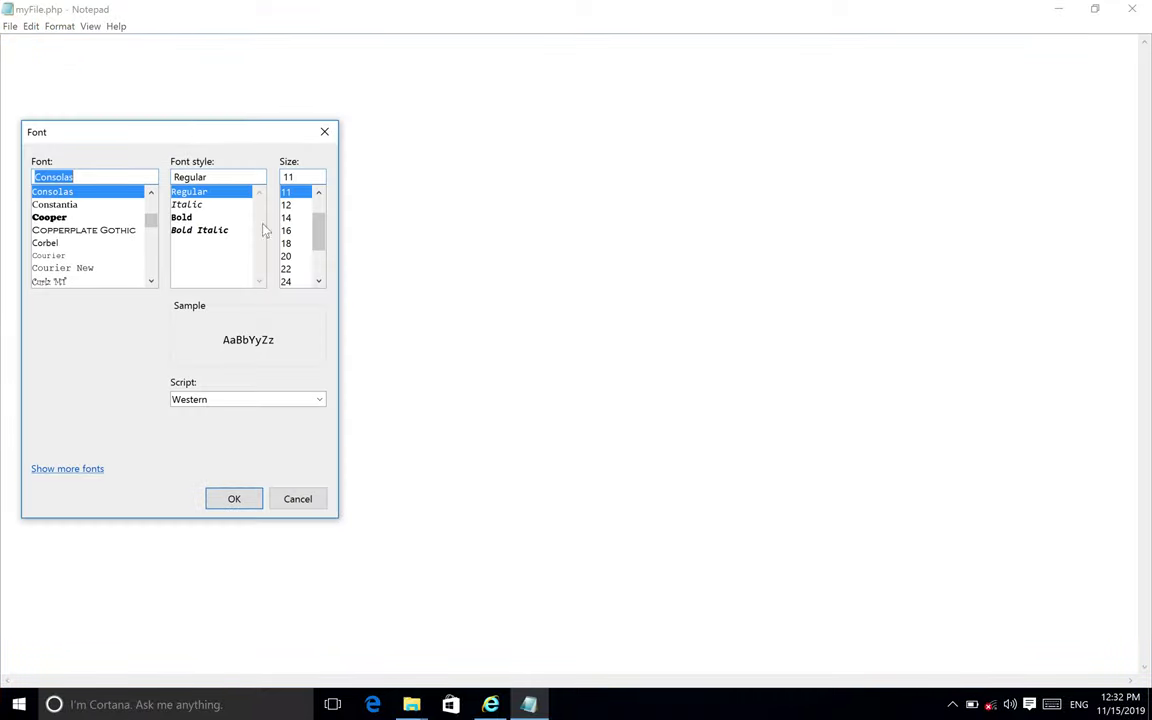
left_click(287, 256)
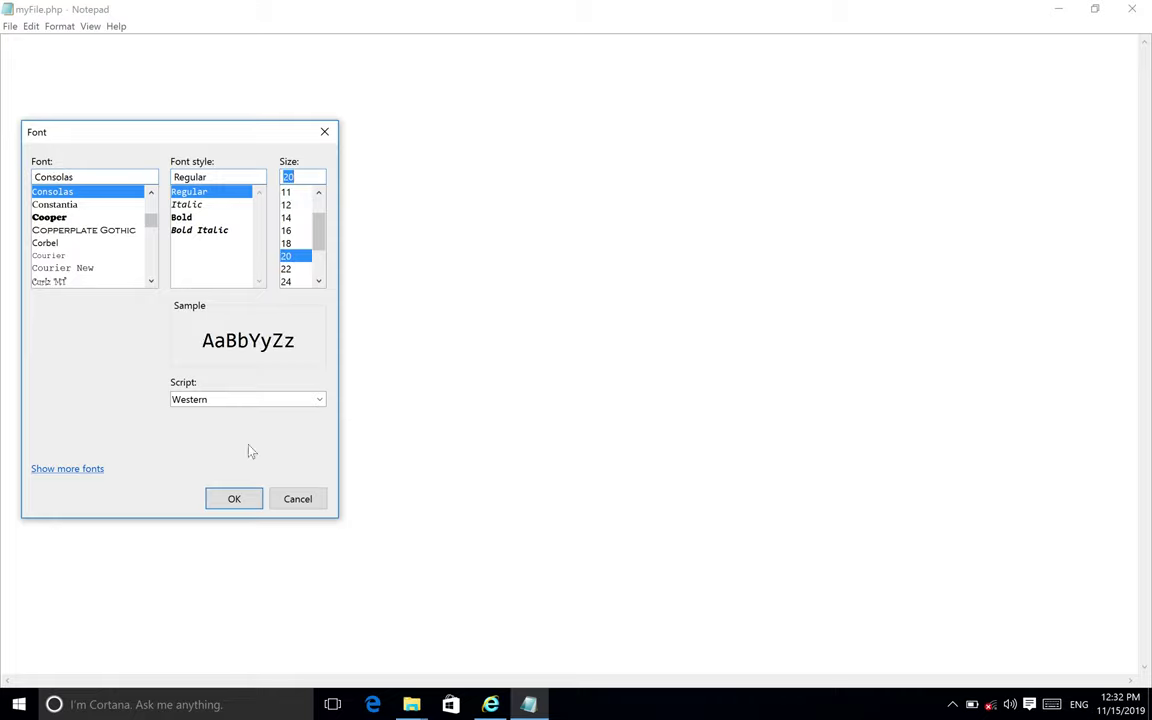
left_click(234, 502)
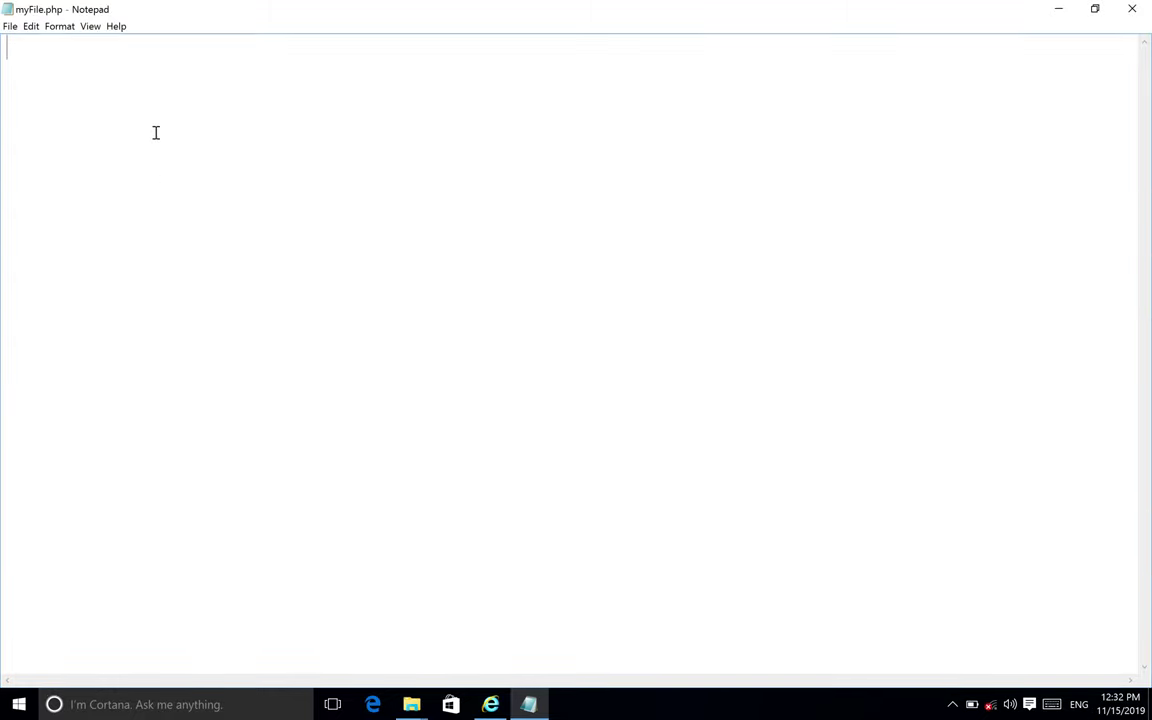
Start writing the PHP opening and closing tags in myFile.php by entering "<? ?" on the first line.
type("<? ?")
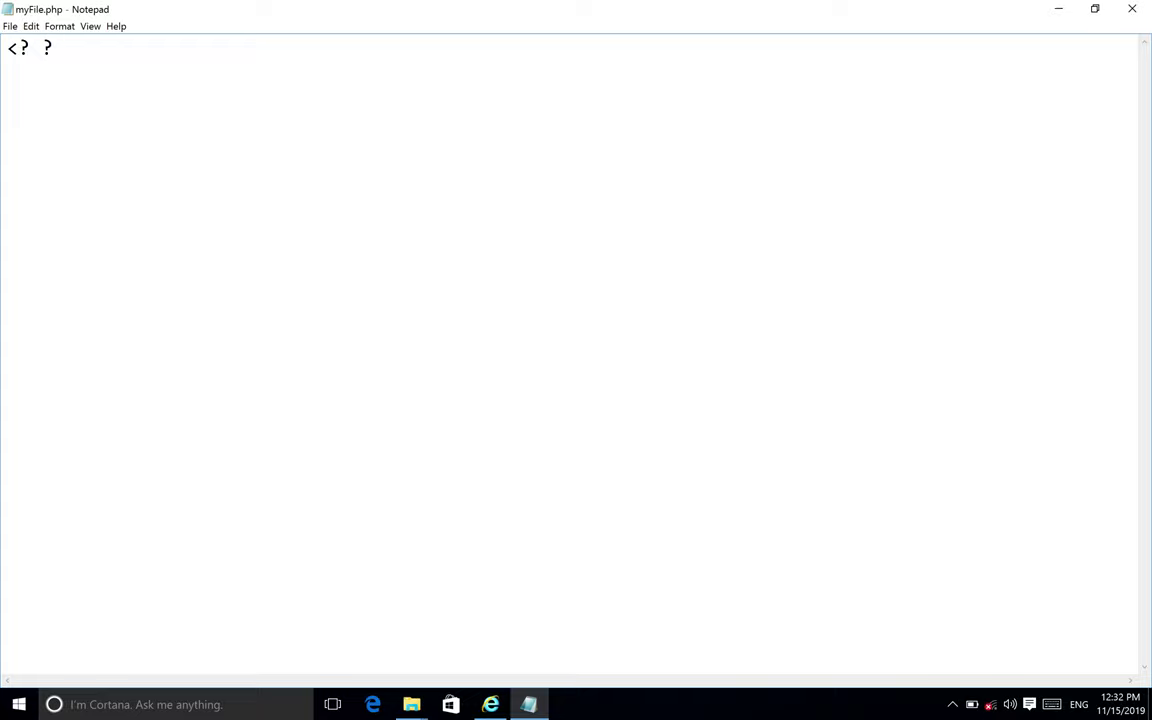